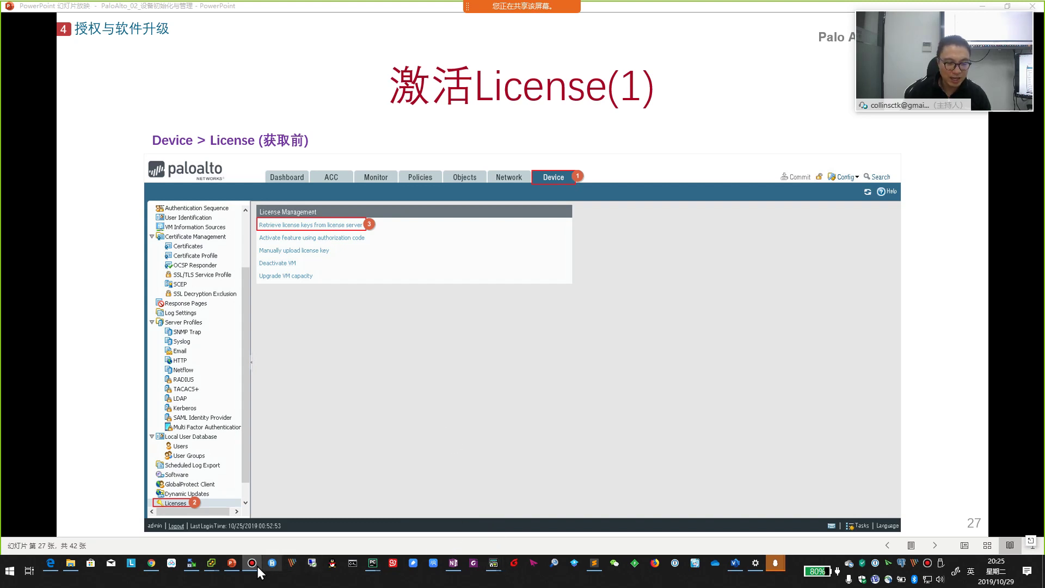
# - Bring the VM window showing the firewall's Device > Setup page in front of the slideshow
pyautogui.moveTo(215, 567)
pyautogui.click(318, 509)
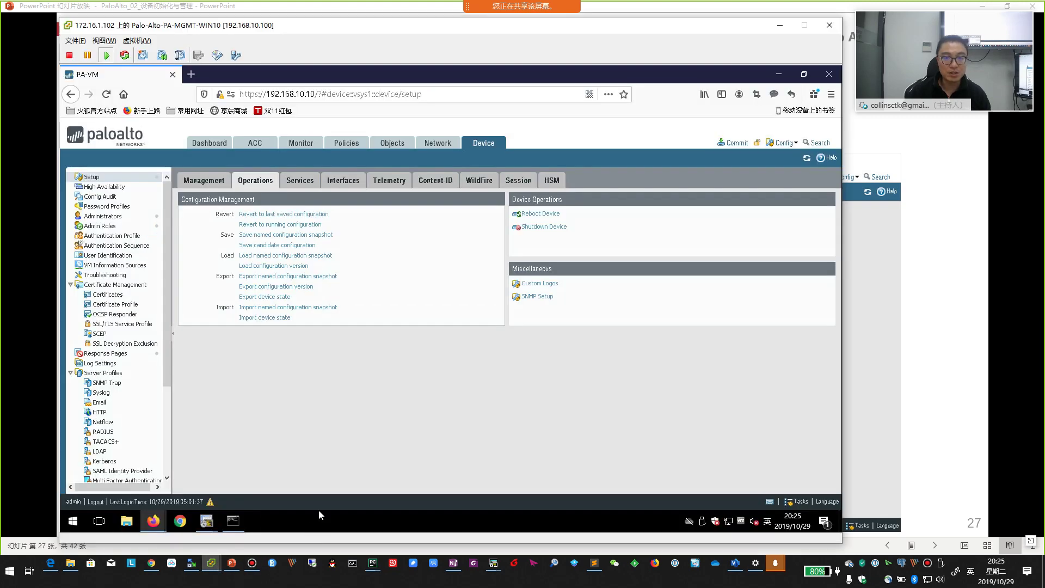
pyautogui.click(210, 143)
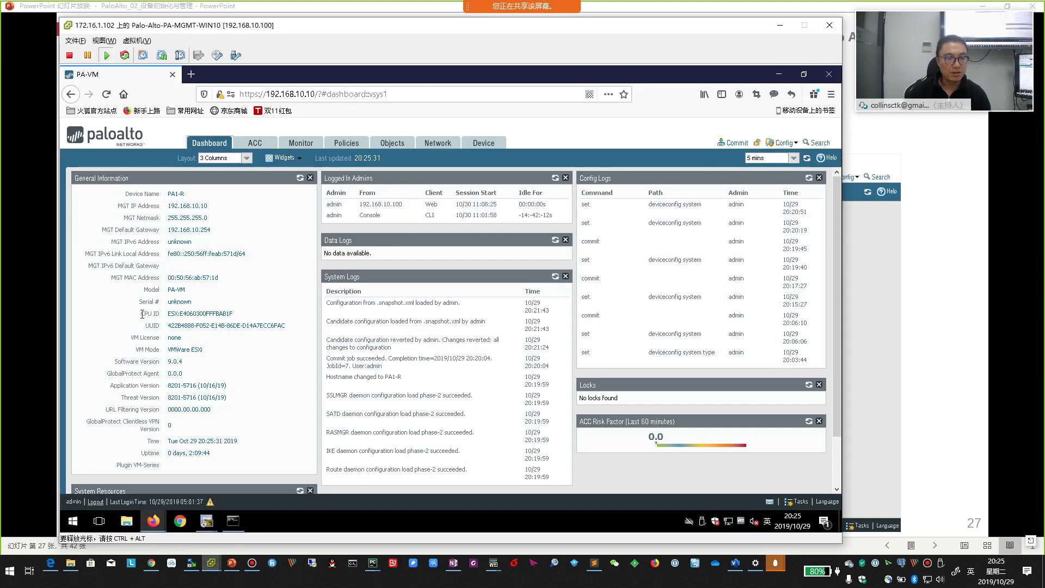
pyautogui.moveTo(142, 314); pyautogui.dragTo(303, 329)
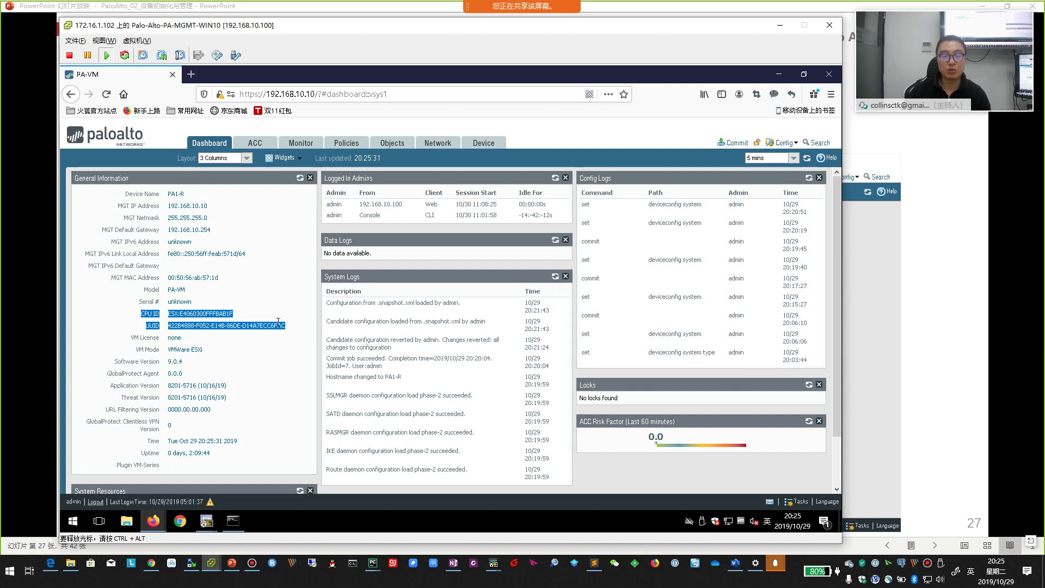
pyautogui.click(483, 143)
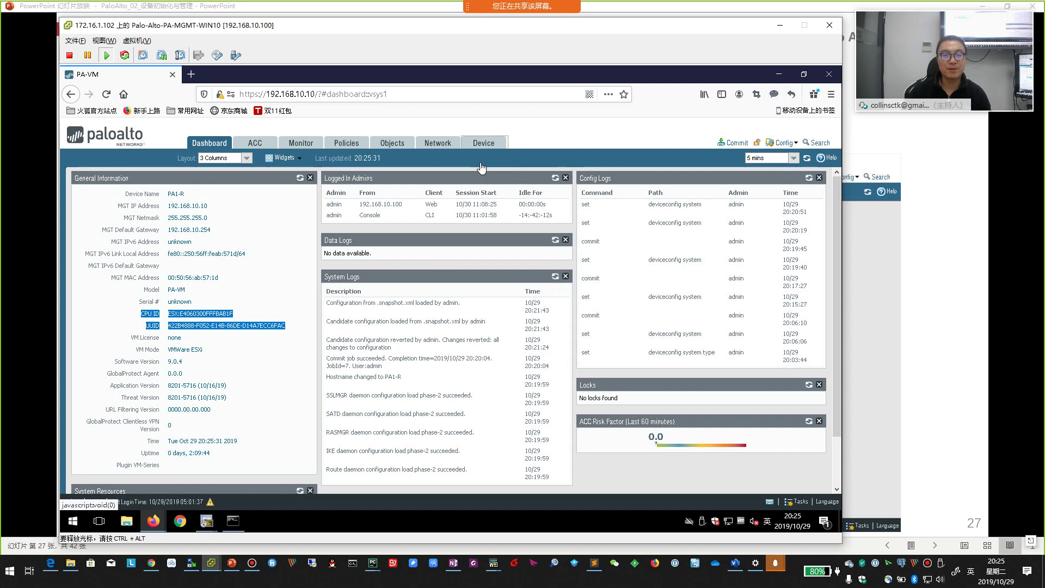
pyautogui.hotkey('ctrl', 'alt')
pyautogui.click(920, 321)
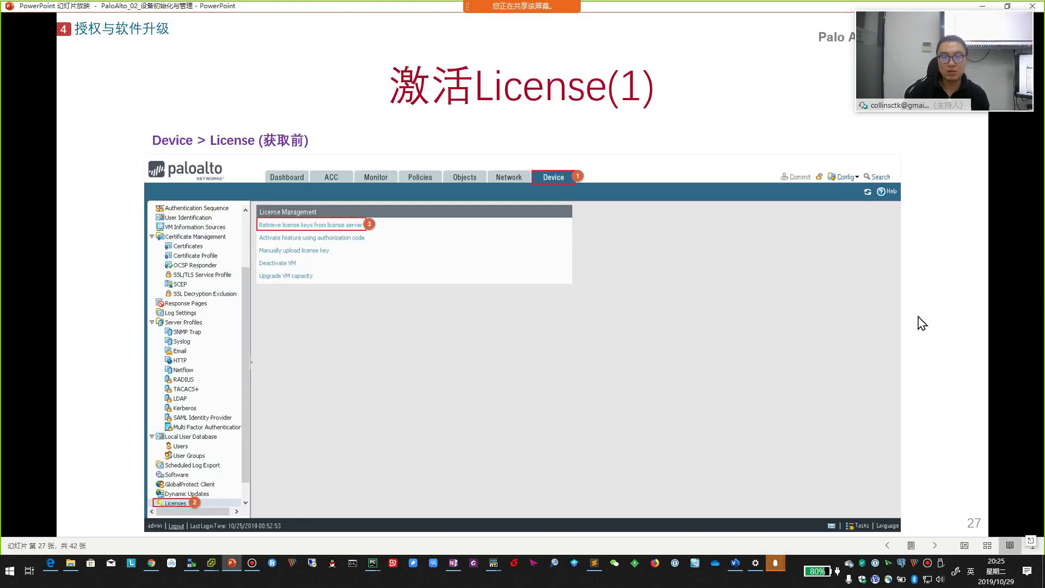
pyautogui.hotkey('alt', 'Tab')
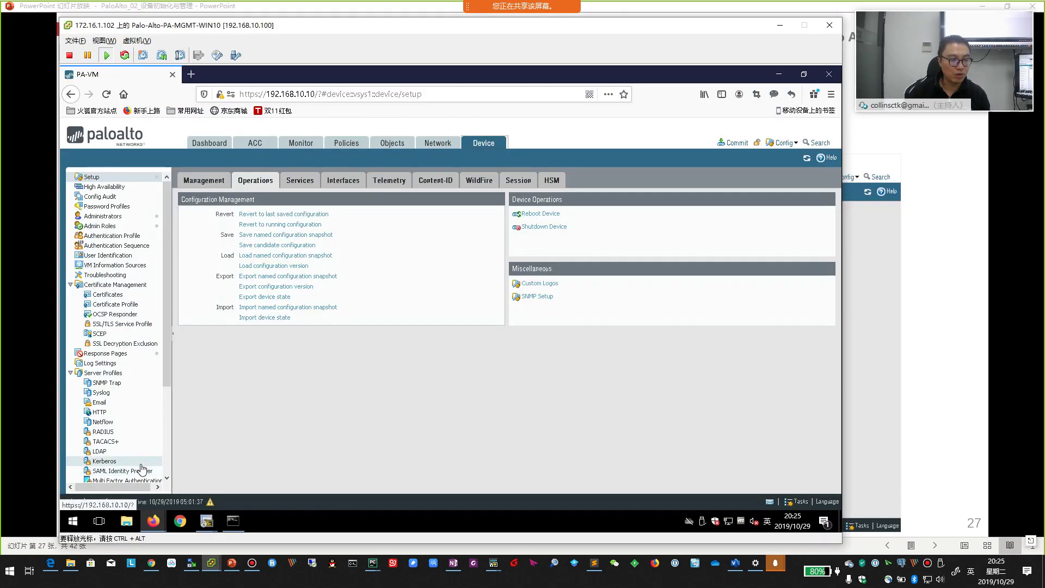
# - In Device > Licenses, retrieve the license keys from the license server
pyautogui.scroll(-3, 142, 469)
pyautogui.scroll(-1, 142, 469)
pyautogui.click(96, 458)
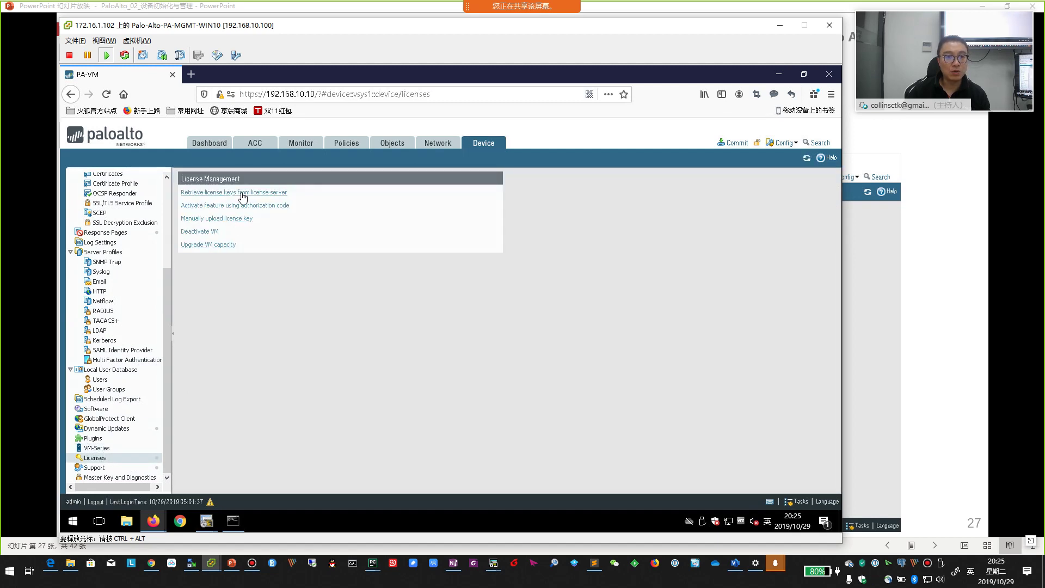
pyautogui.click(243, 193)
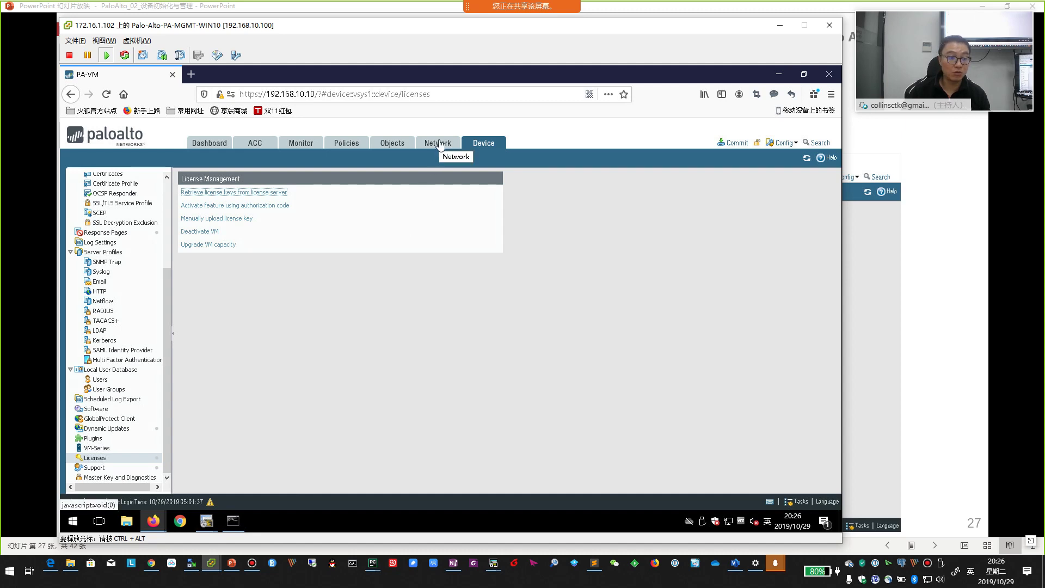
# - Reload the Licenses page and review the retrieved PA-VM, DNS Security and WildFire licenses
pyautogui.click(95, 458)
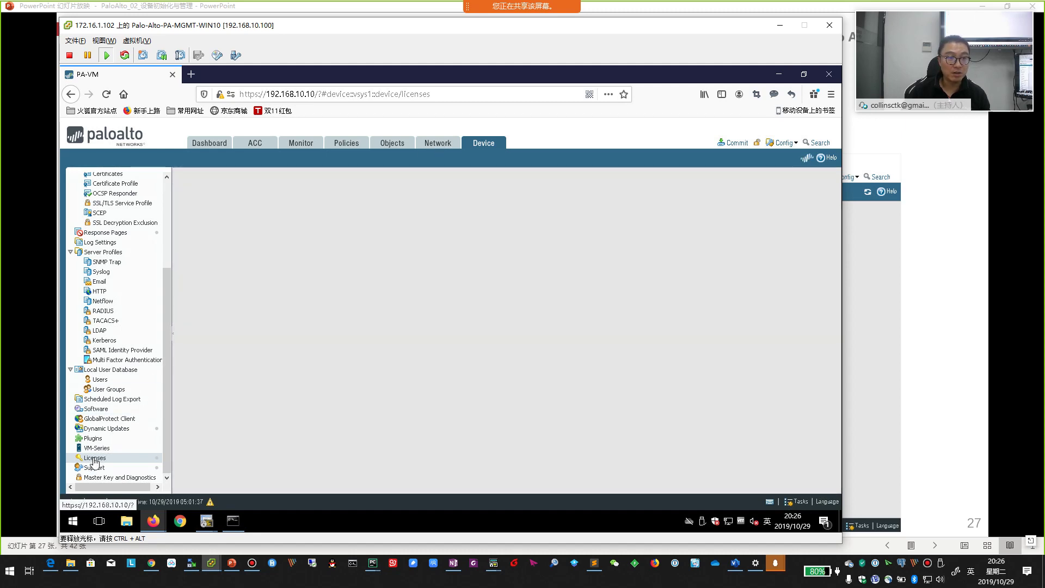
pyautogui.click(101, 450)
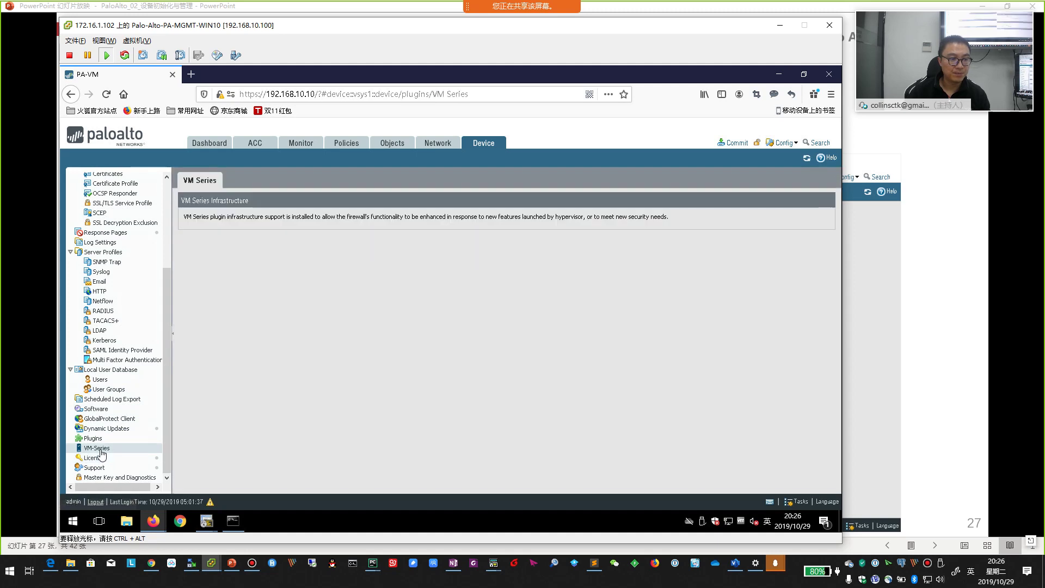
pyautogui.click(96, 460)
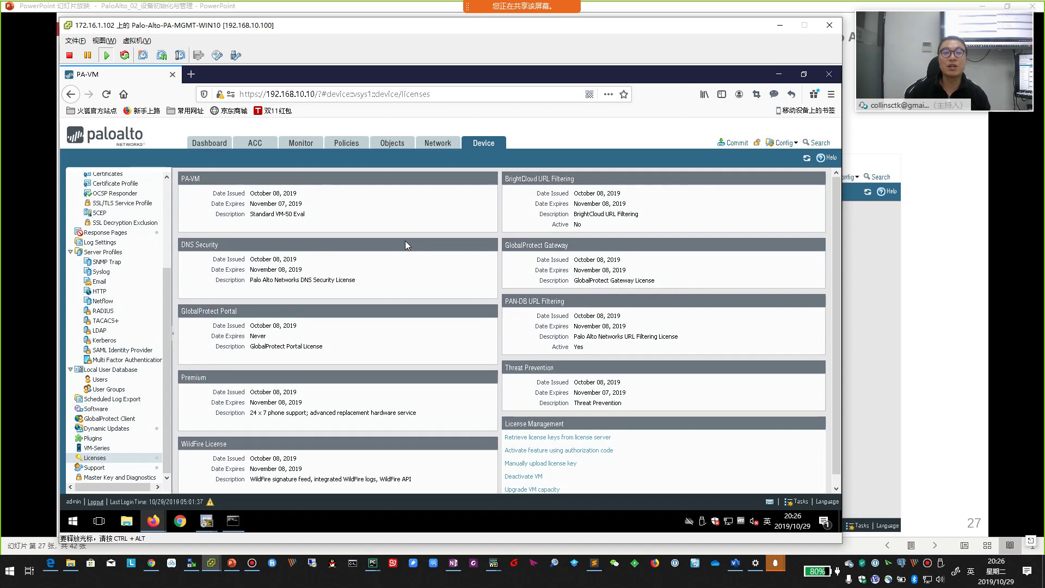
pyautogui.scroll(-1, 637, 311)
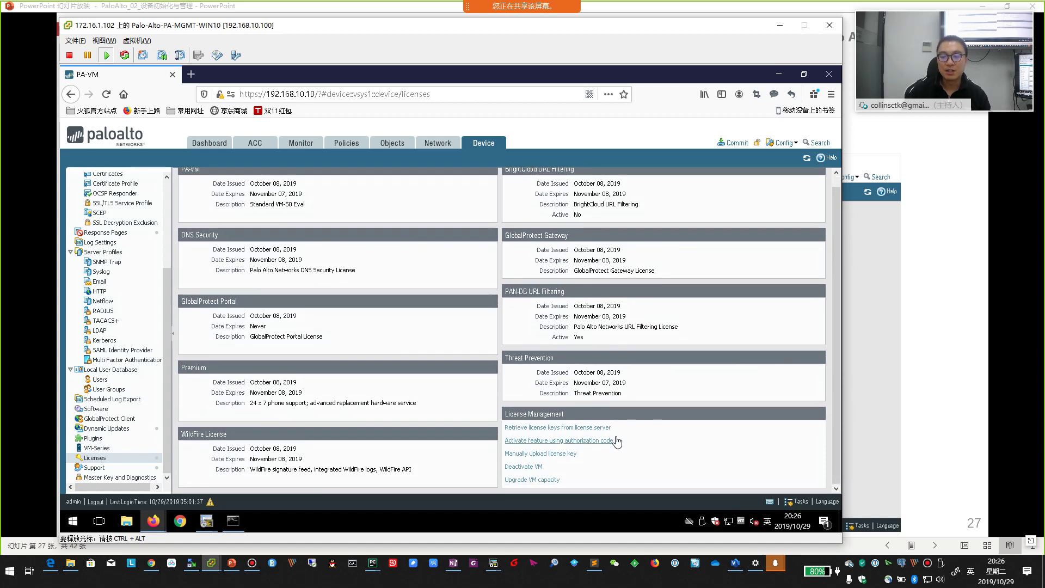
pyautogui.scroll(1, 669, 434)
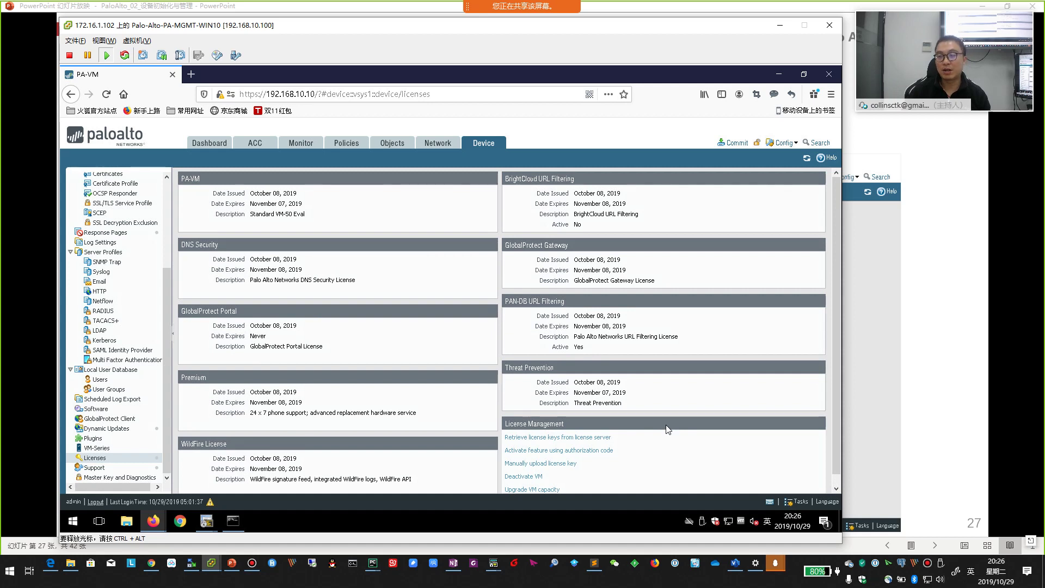
# - Confirm the VM license on the Dashboard, return to Device > Licenses, and advance to slide 28
pyautogui.click(205, 144)
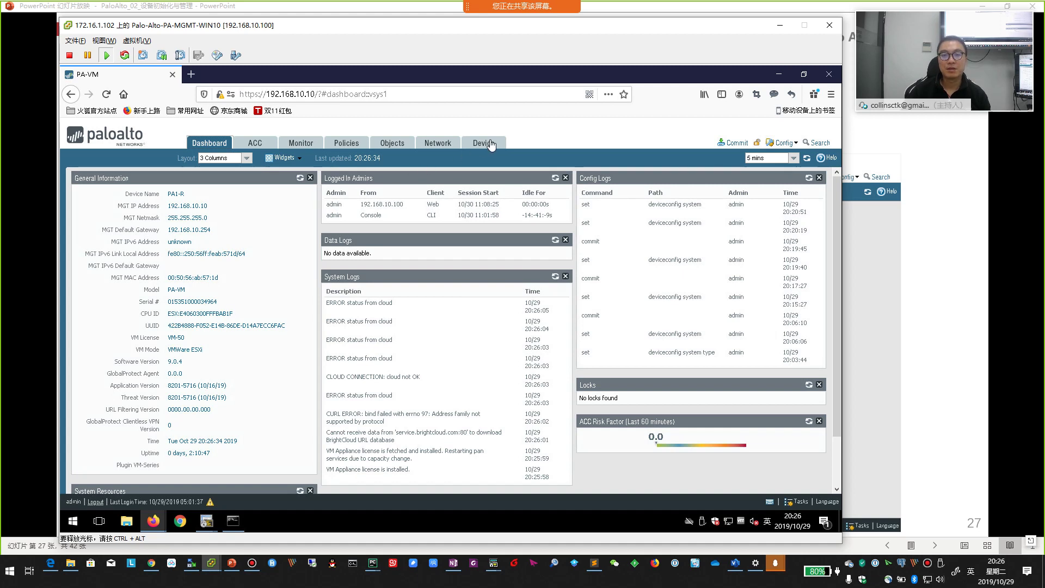
pyautogui.click(489, 144)
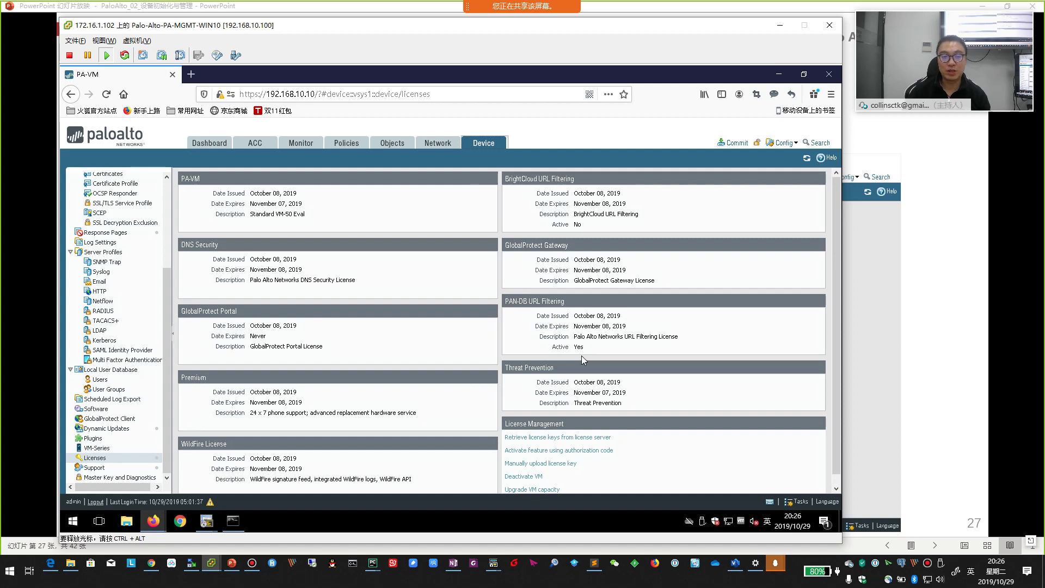
pyautogui.hotkey('alt', 'Tab')
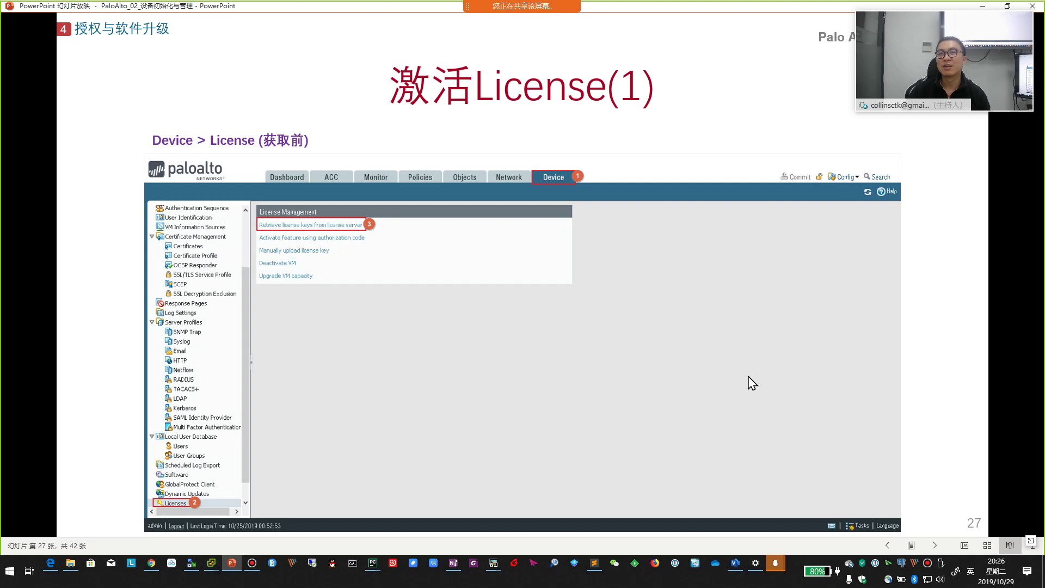
pyautogui.click(716, 380)
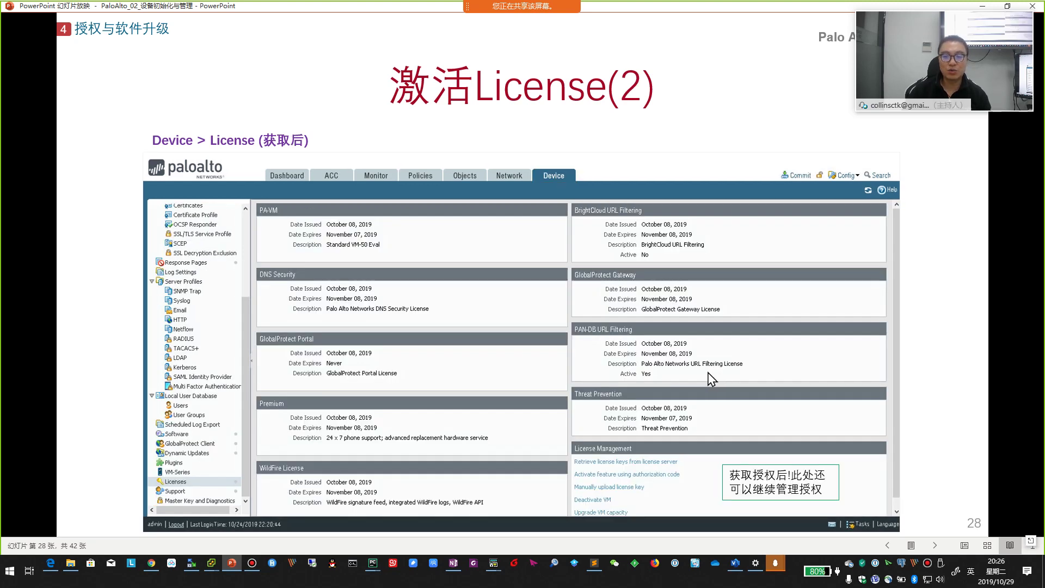
# - Look over the installed licenses again, then bring the 激活License(2) slide back in front
pyautogui.hotkey('alt', 'Tab')
pyautogui.scroll(-1, 509, 330)
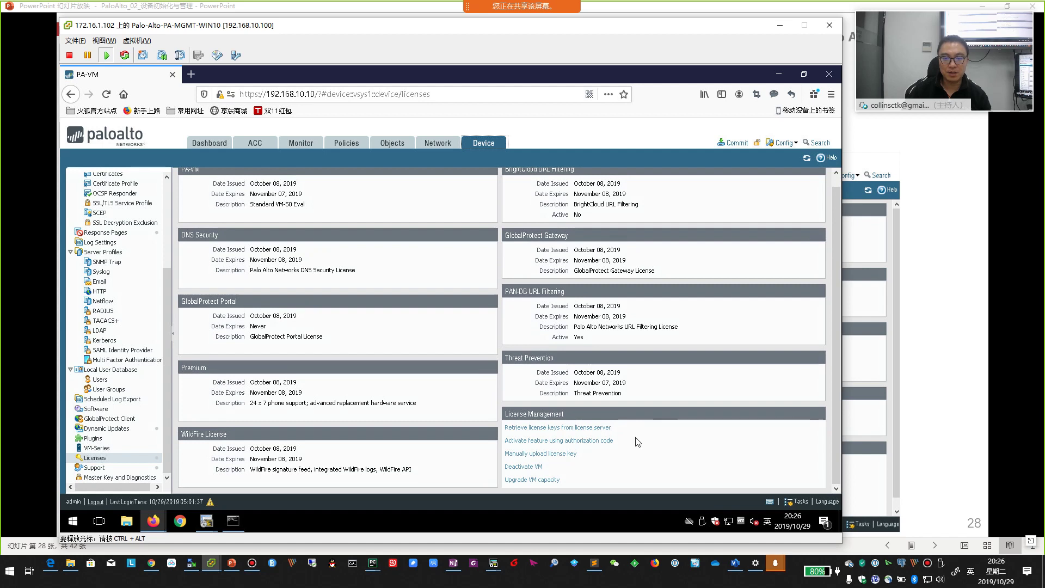
pyautogui.scroll(1, 204, 179)
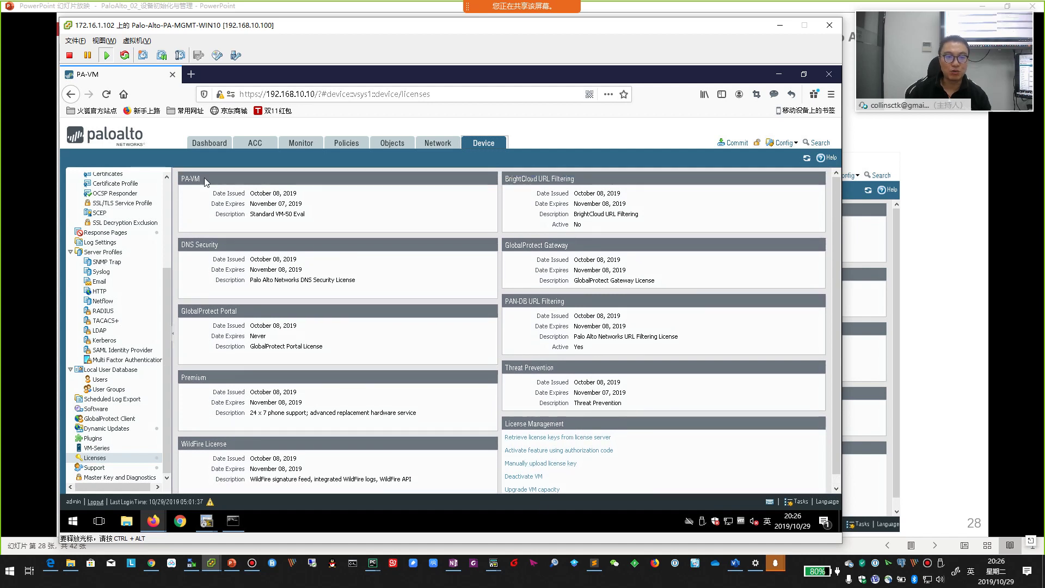
pyautogui.scroll(-1, 512, 443)
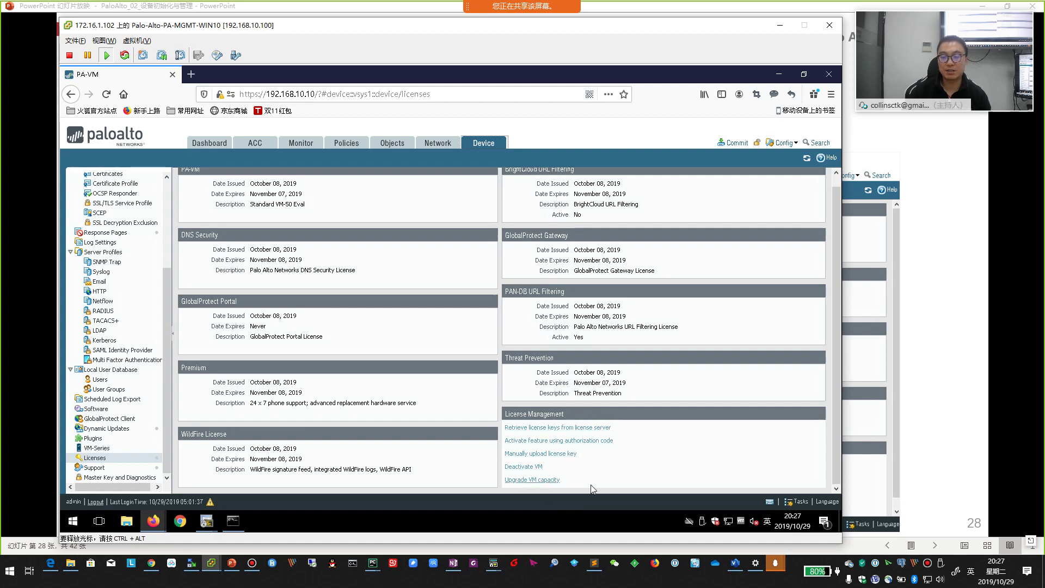
pyautogui.click(928, 385)
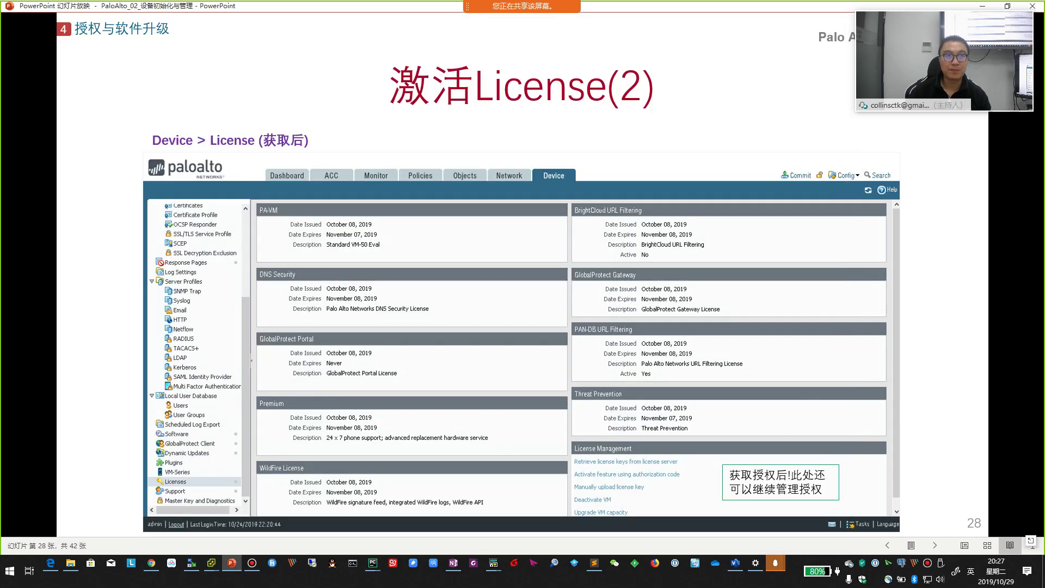
# - Advance to the Dynamic Updates slide and open Device > Dynamic Updates in the console
pyautogui.click(910, 379)
pyautogui.hotkey('alt', 'Tab')
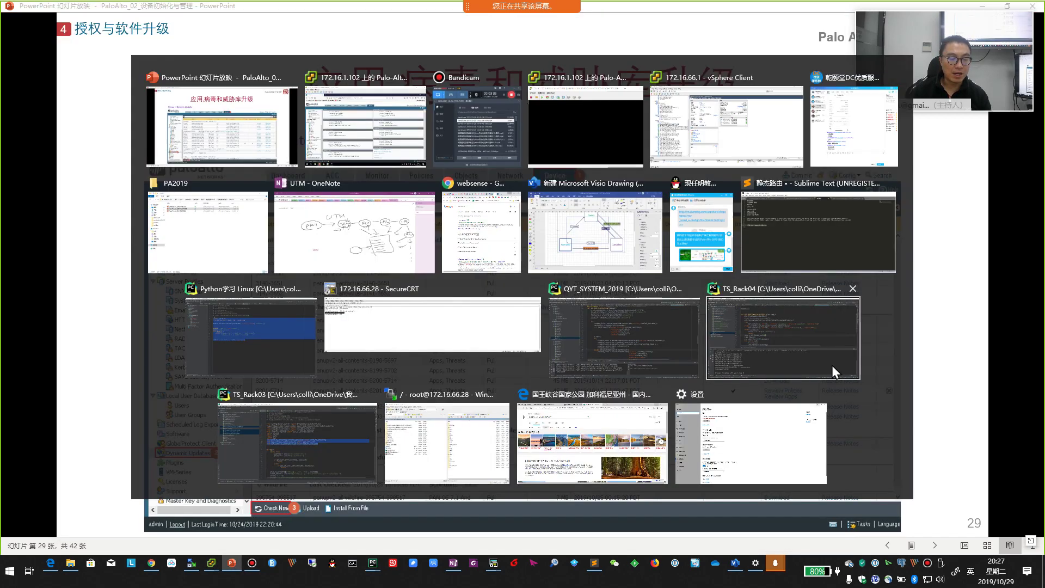
pyautogui.click(126, 433)
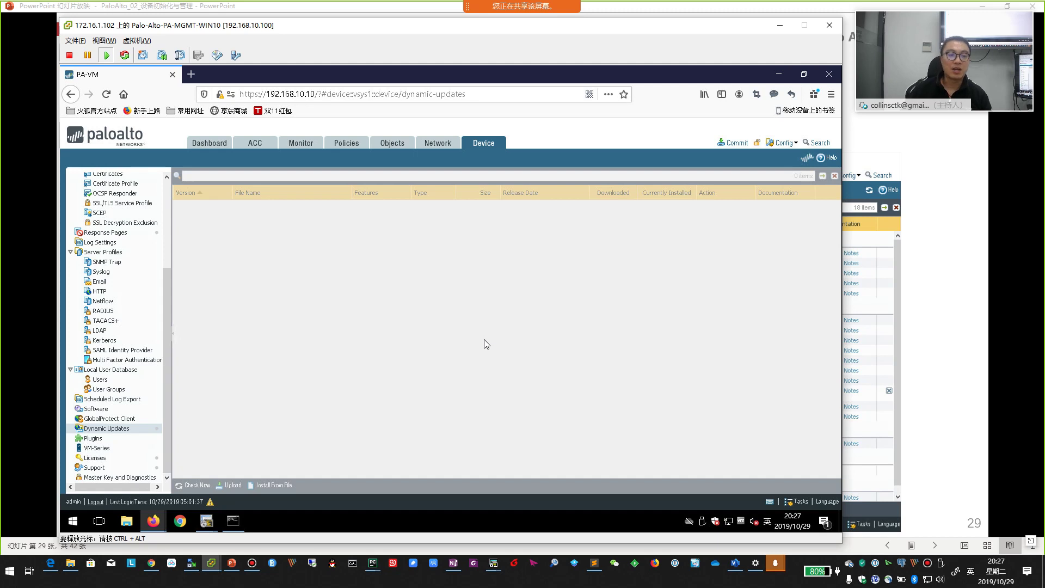
pyautogui.click(946, 311)
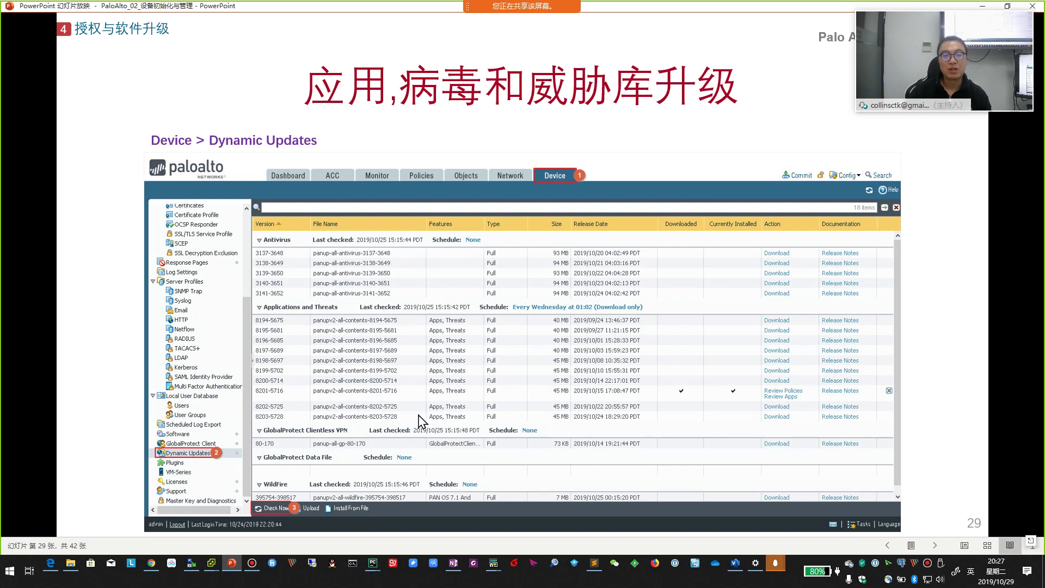
# - Compare the Dynamic Updates page with the slide, then advance to the 系统升级 slide 30
pyautogui.hotkey('alt', 'Tab')
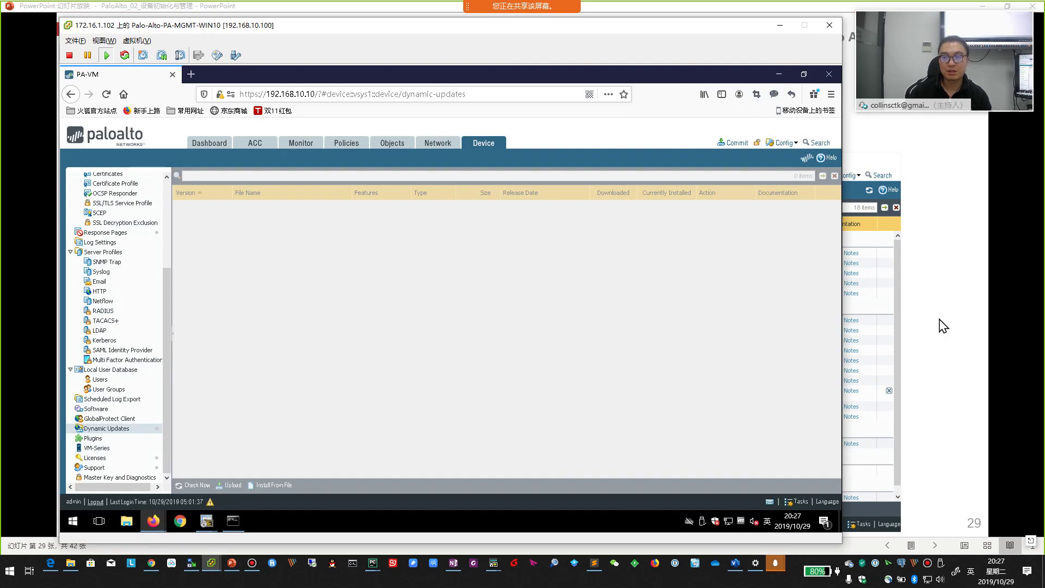
pyautogui.hotkey('alt', 'Tab')
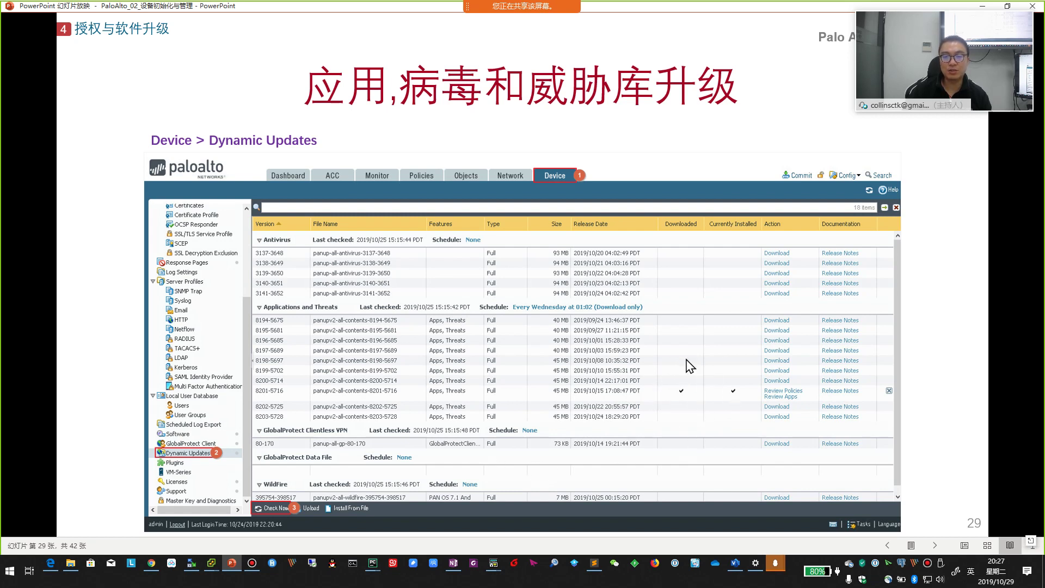
pyautogui.hotkey('alt', 'Tab')
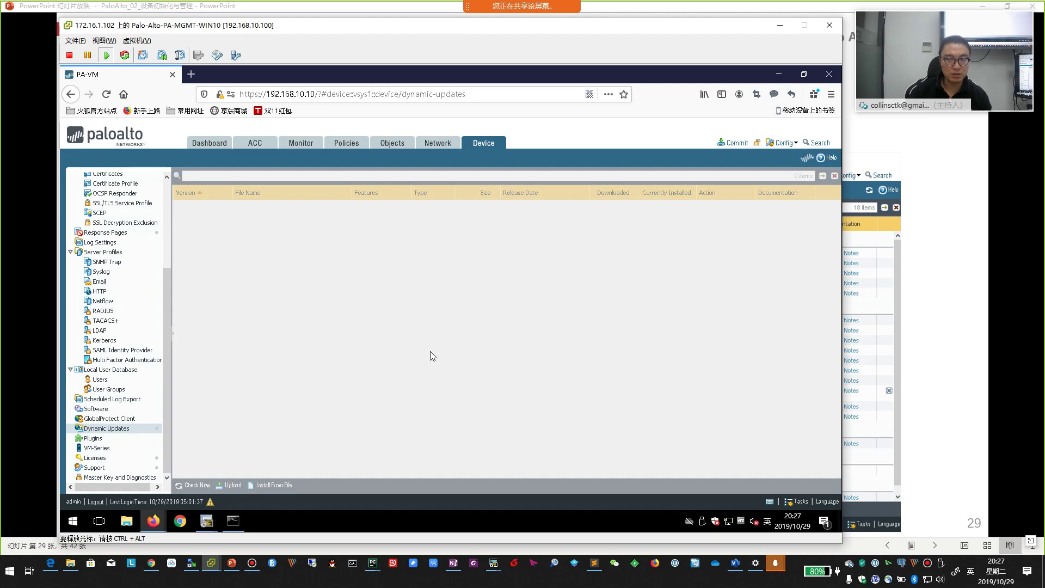
pyautogui.click(925, 392)
pyautogui.click(925, 392)
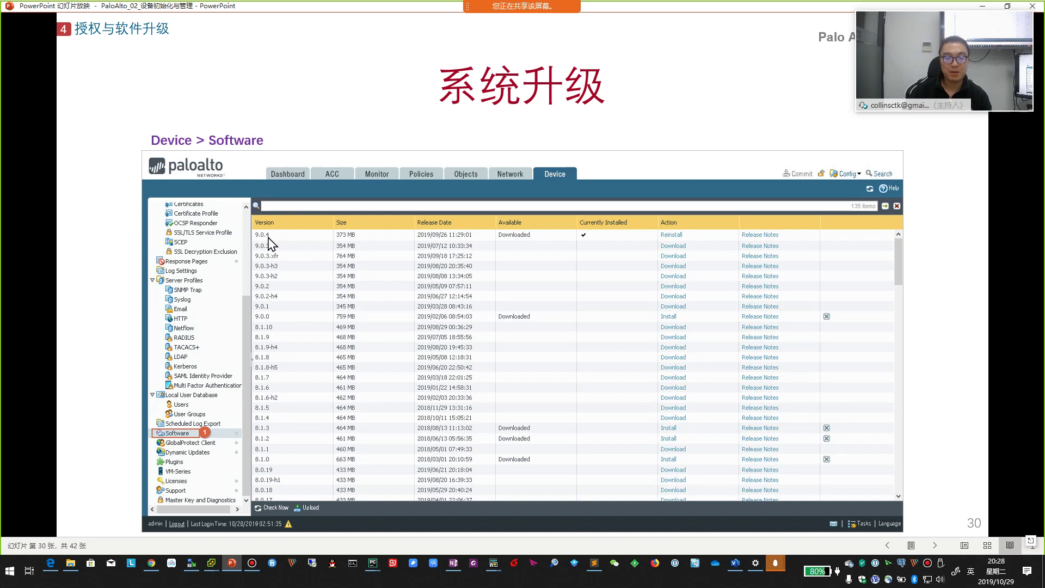
# - Open Device > Software, then ping 114.114.114.114 from the command prompt to confirm connectivity
pyautogui.hotkey('alt', 'Tab')
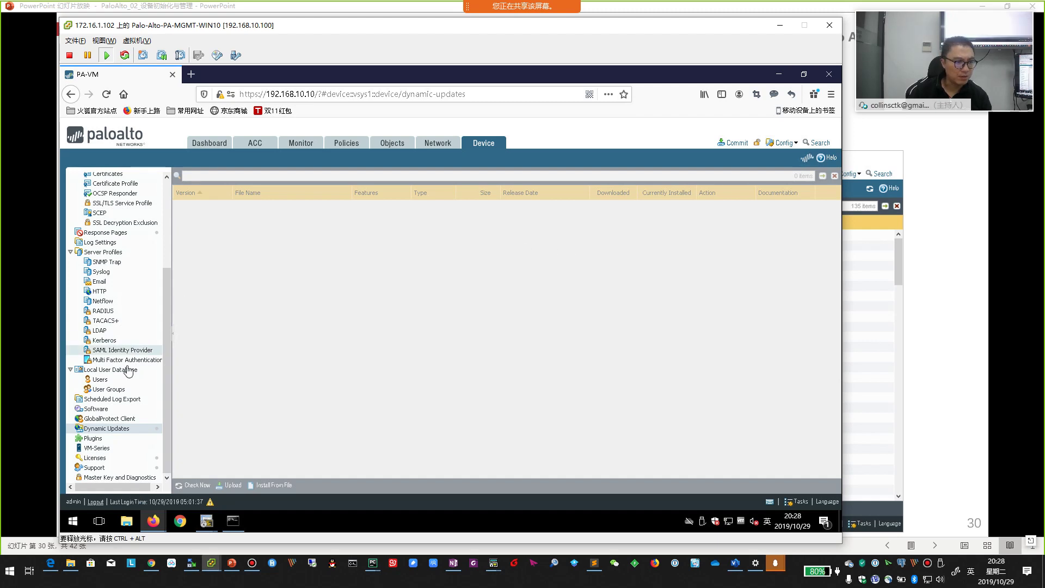
pyautogui.click(95, 410)
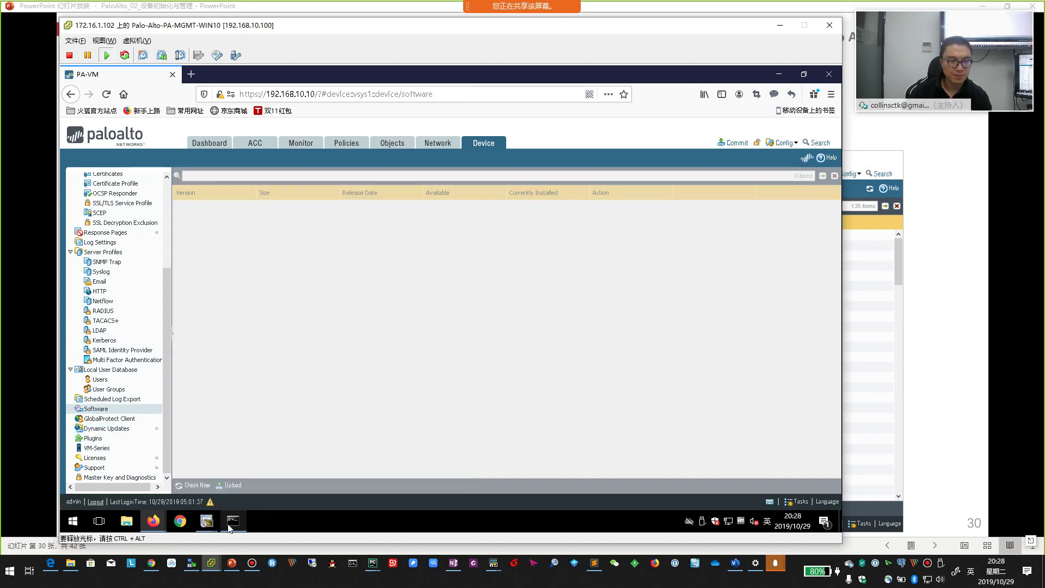
pyautogui.hotkey('alt', 'Tab')
pyautogui.click(390, 265)
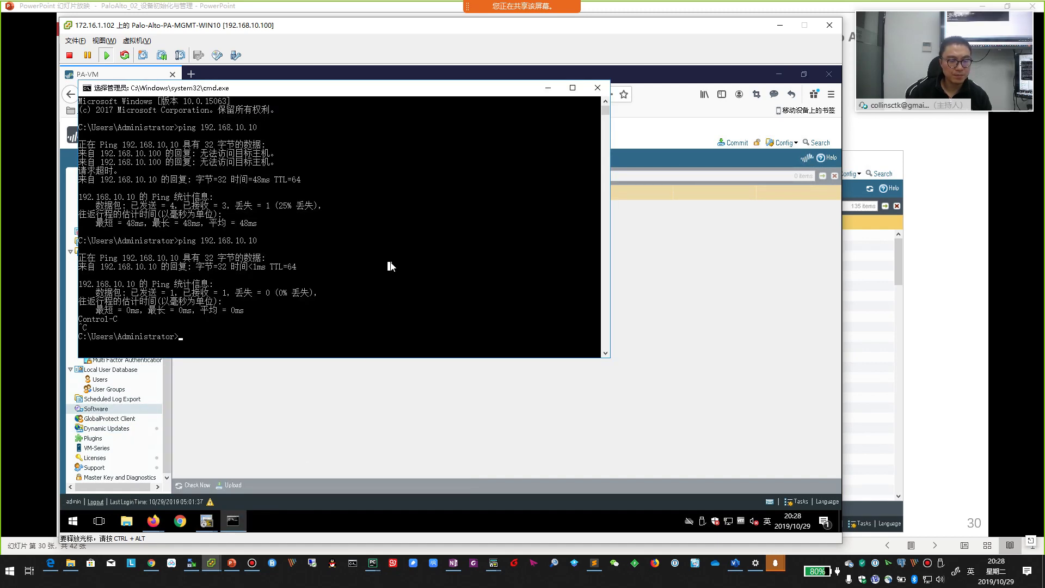
pyautogui.write('ping 114.114.114.114')
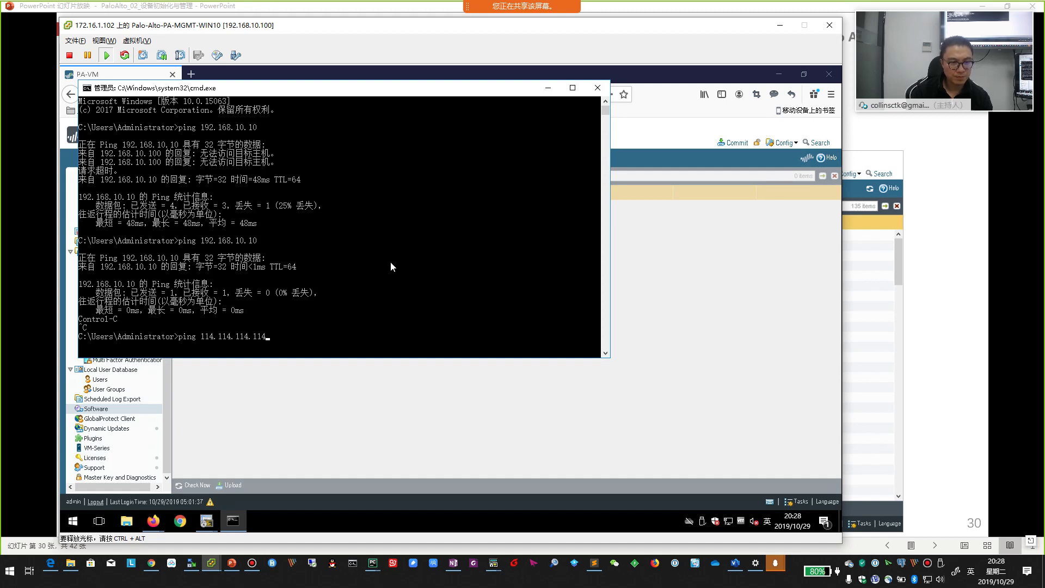
pyautogui.press('Return')
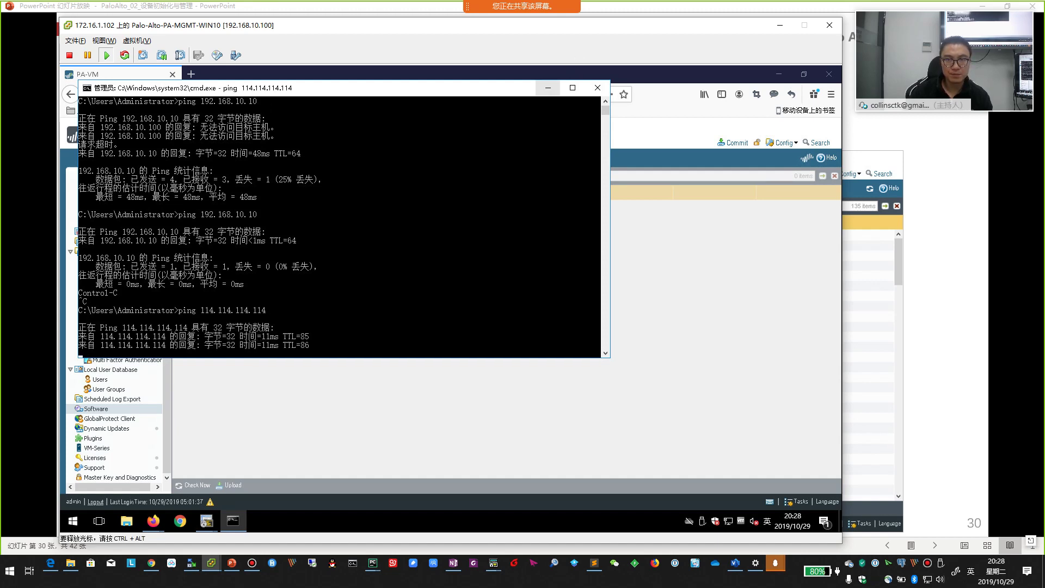
pyautogui.hotkey('alt', 'Tab')
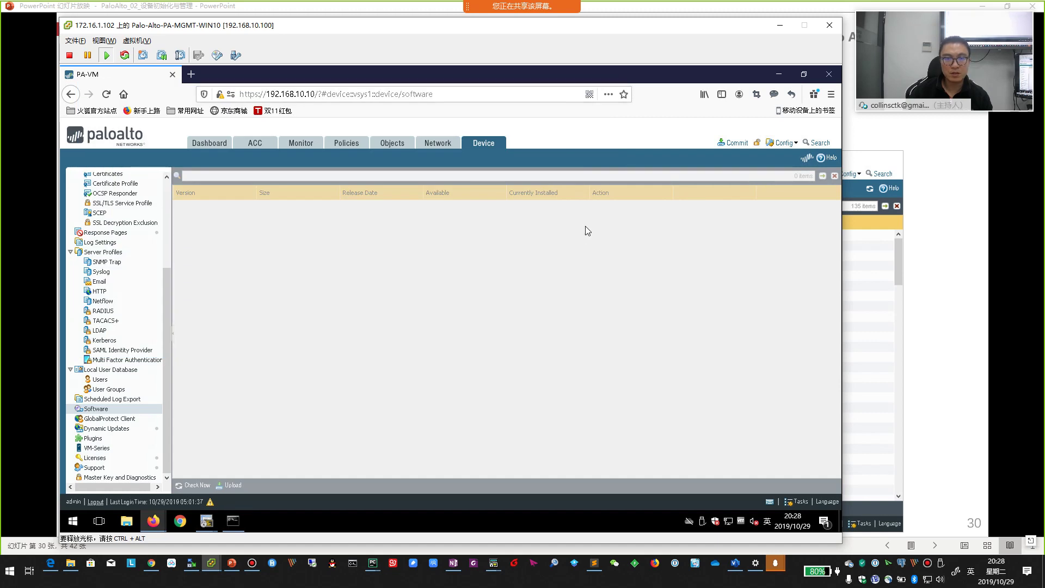
# - Step the slides forward and back to 系统升级 slide 30, then recall the vSphere console window
pyautogui.hotkey('alt', 'Tab')
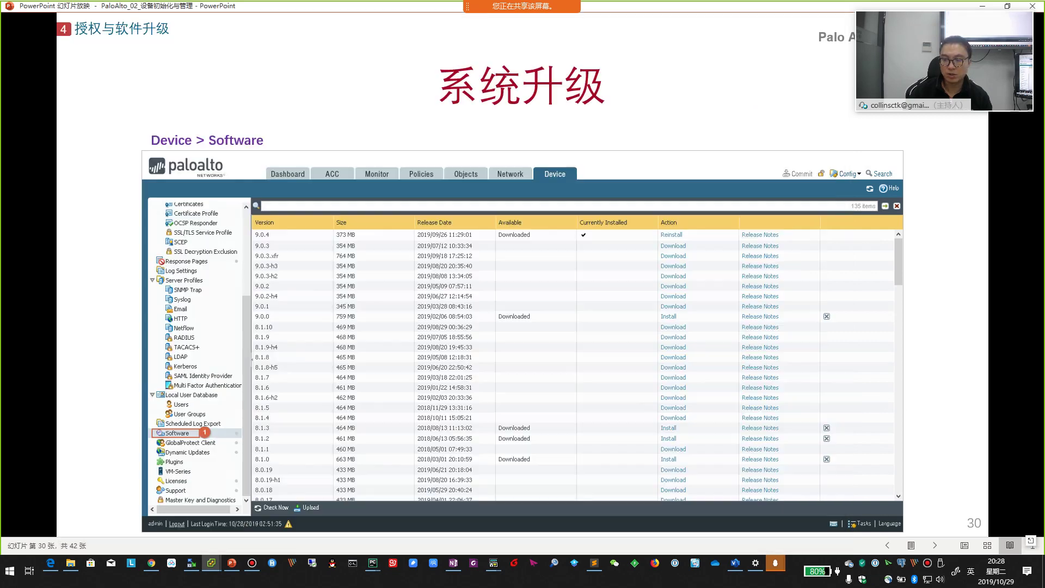
pyautogui.press('Right')
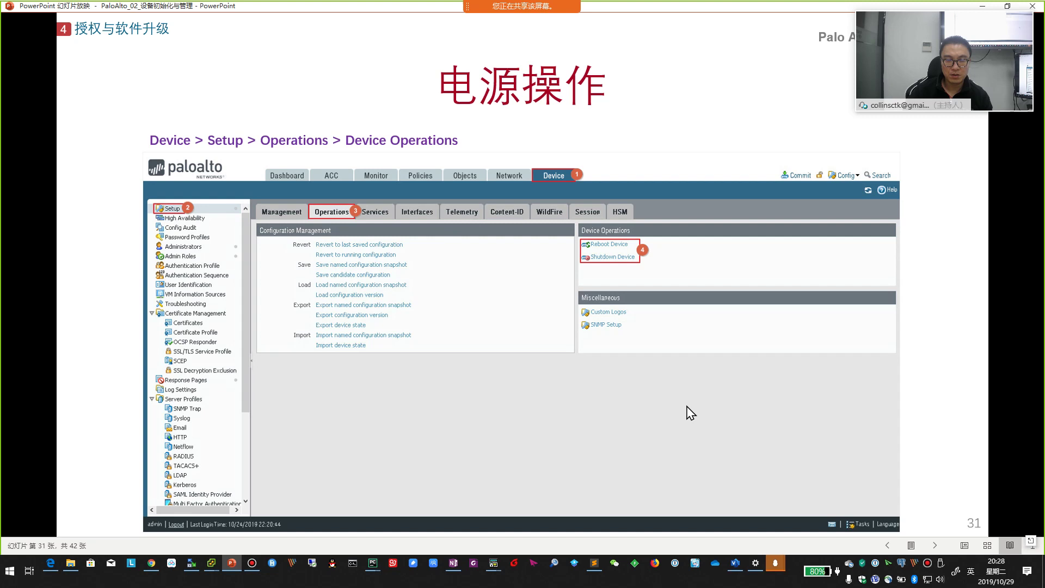
pyautogui.press('Left')
pyautogui.press('Left')
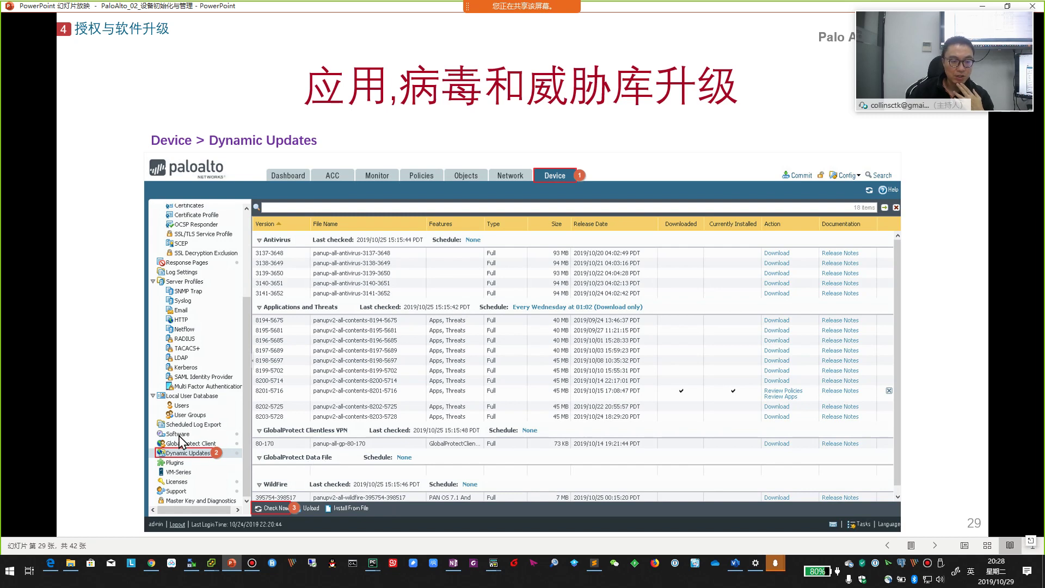
pyautogui.click(384, 445)
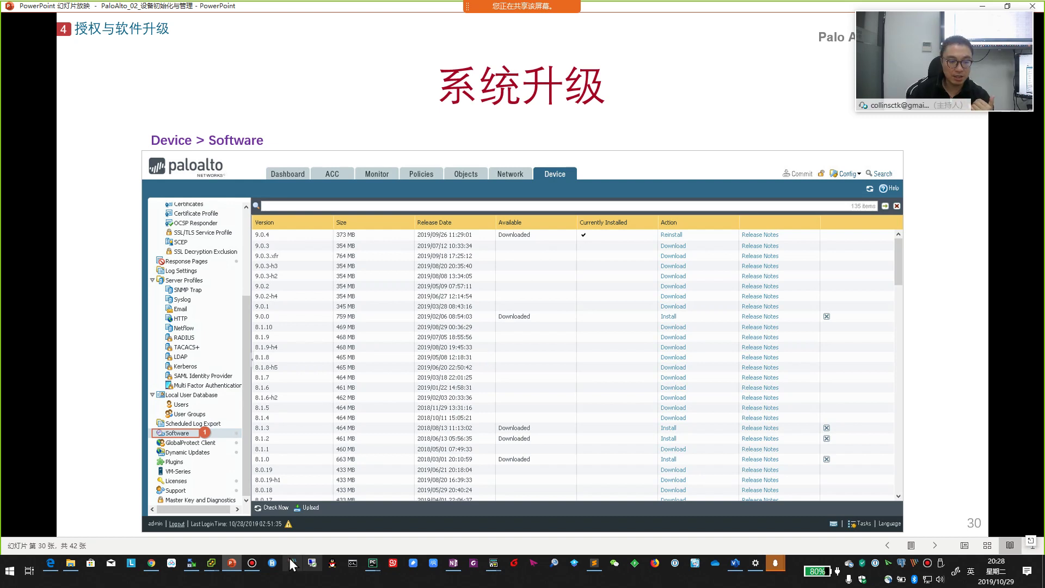
pyautogui.click(212, 562)
# - Open Device > Setup and review its Services and Management settings
pyautogui.click(316, 522)
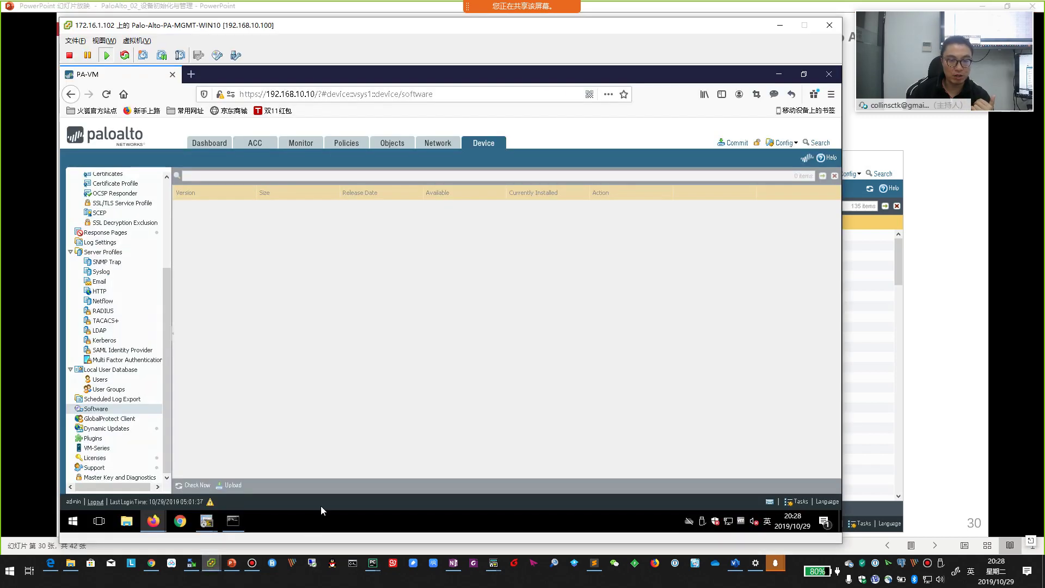
pyautogui.scroll(5, 97, 202)
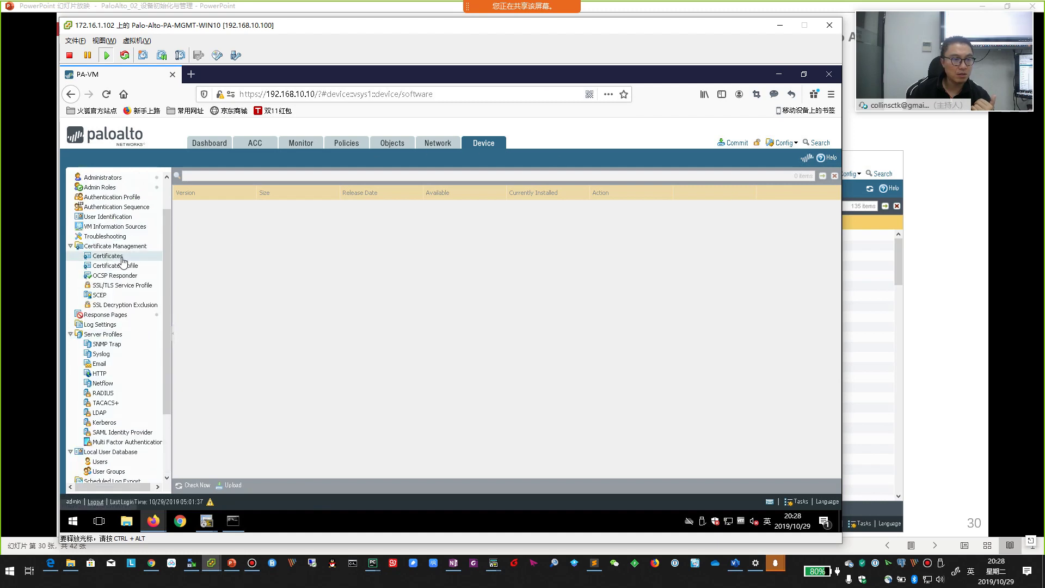
pyautogui.click(96, 178)
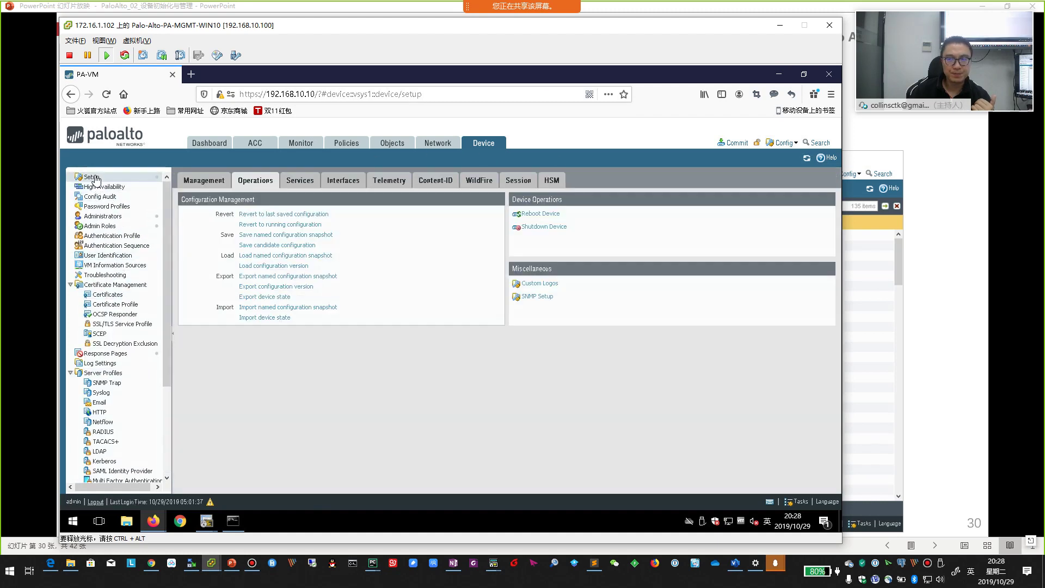
pyautogui.click(295, 185)
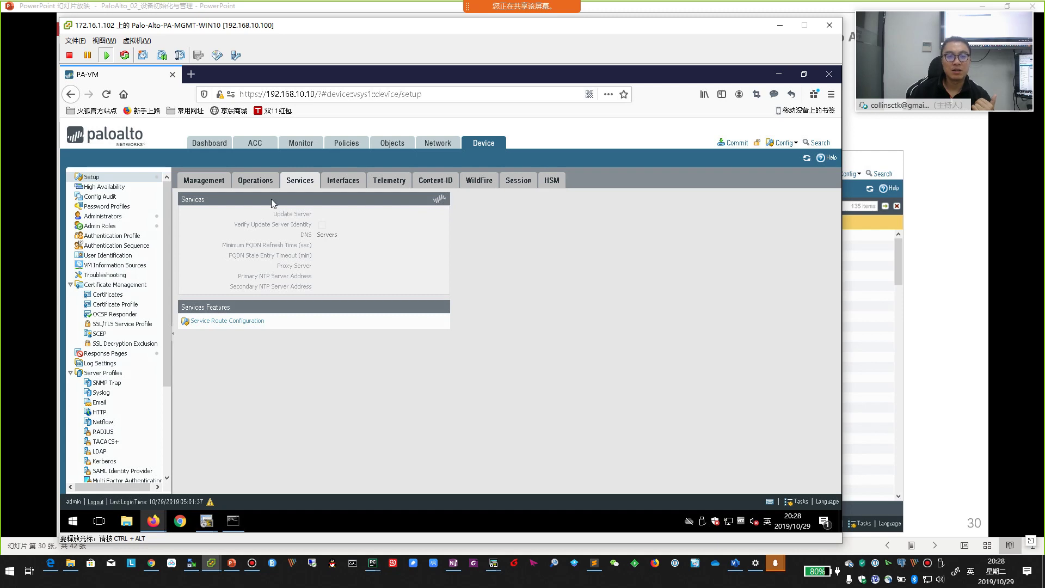
pyautogui.click(204, 180)
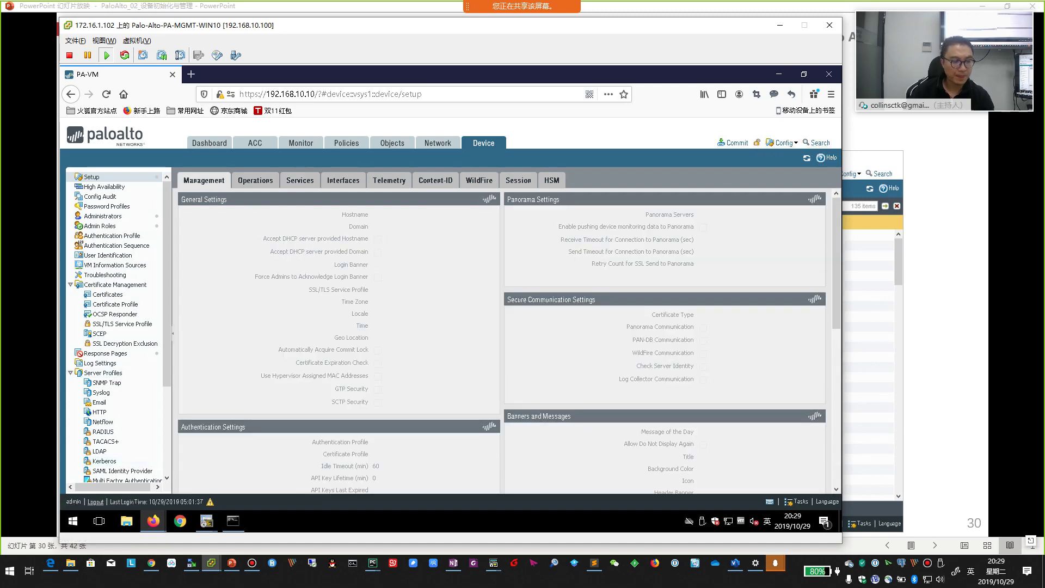
# - Log out of the firewall web interface and ping 192.168.10.10 from the command prompt
pyautogui.click(96, 503)
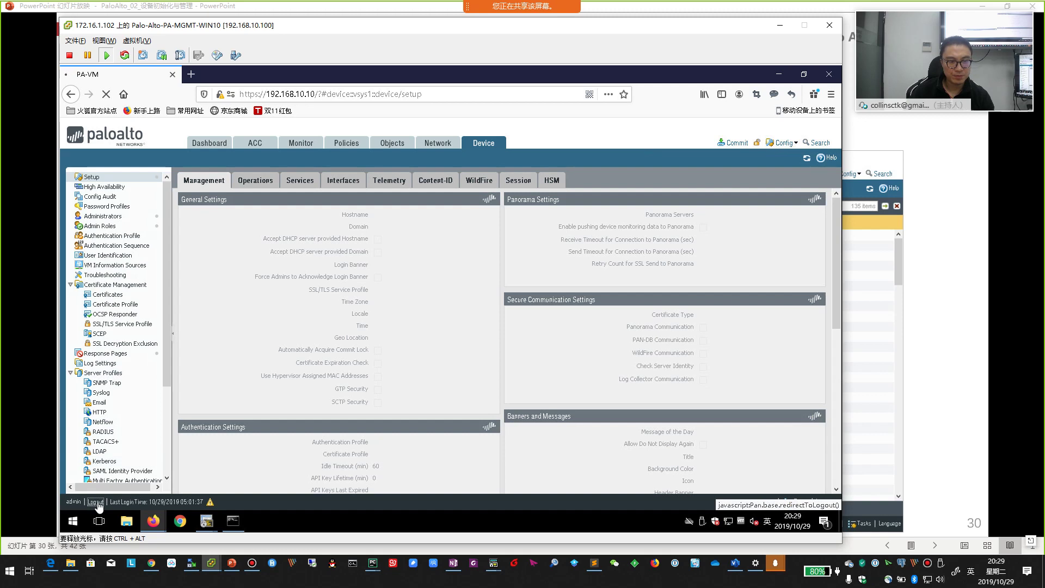
pyautogui.click(233, 521)
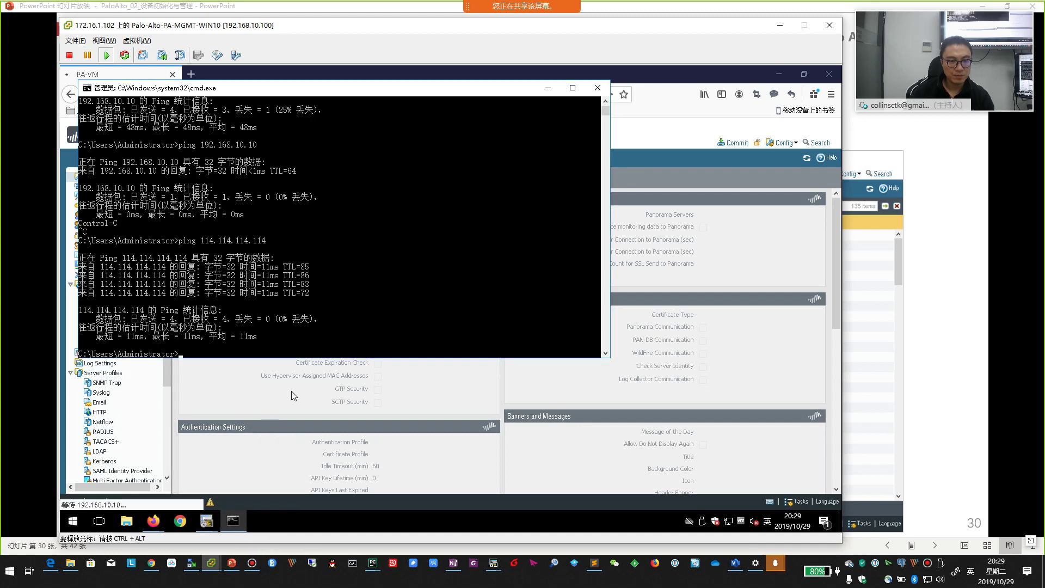
pyautogui.click(324, 310)
pyautogui.write('pi')
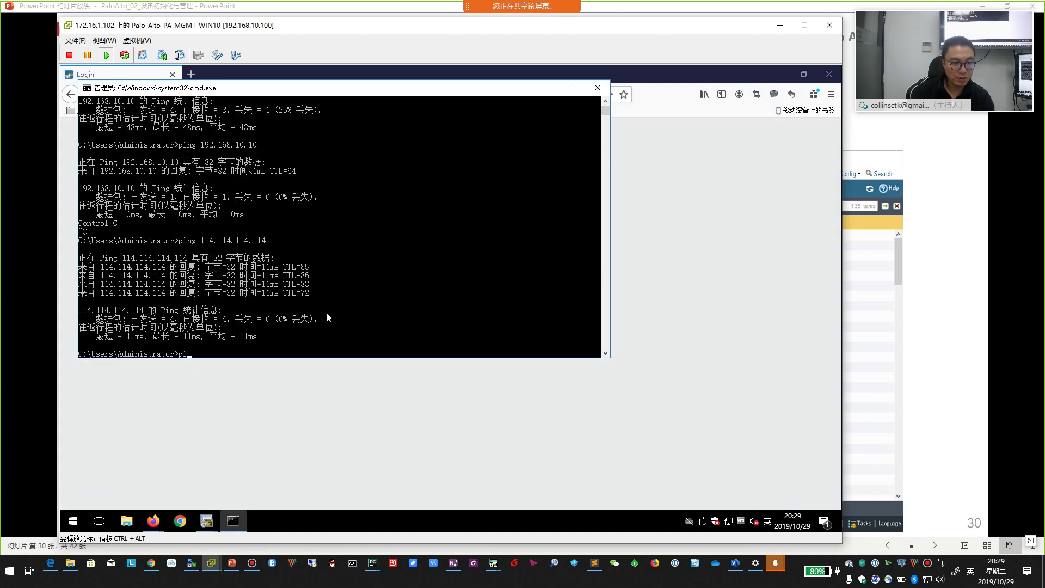
pyautogui.write('ng 192.168.10.10')
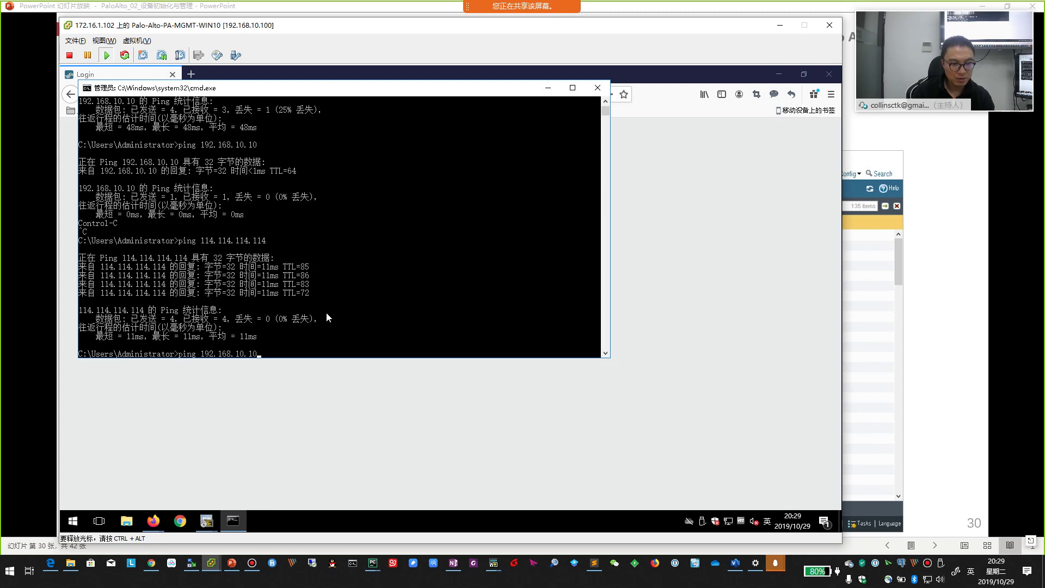
pyautogui.press('Return')
# - Log back in to the firewall with the saved administrator username and password
pyautogui.click(347, 396)
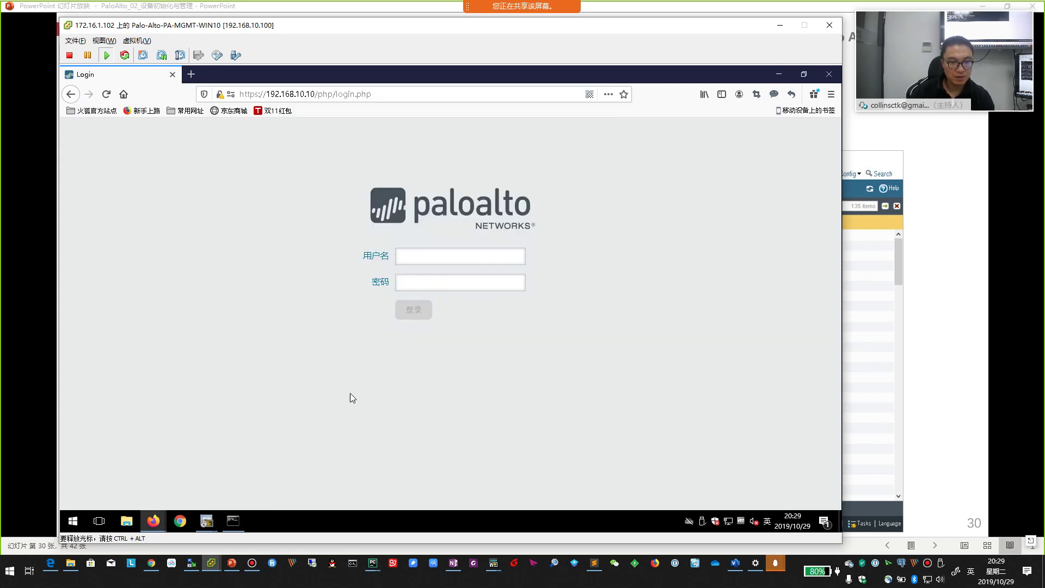
pyautogui.click(420, 257)
pyautogui.click(419, 271)
pyautogui.click(418, 283)
pyautogui.click(416, 296)
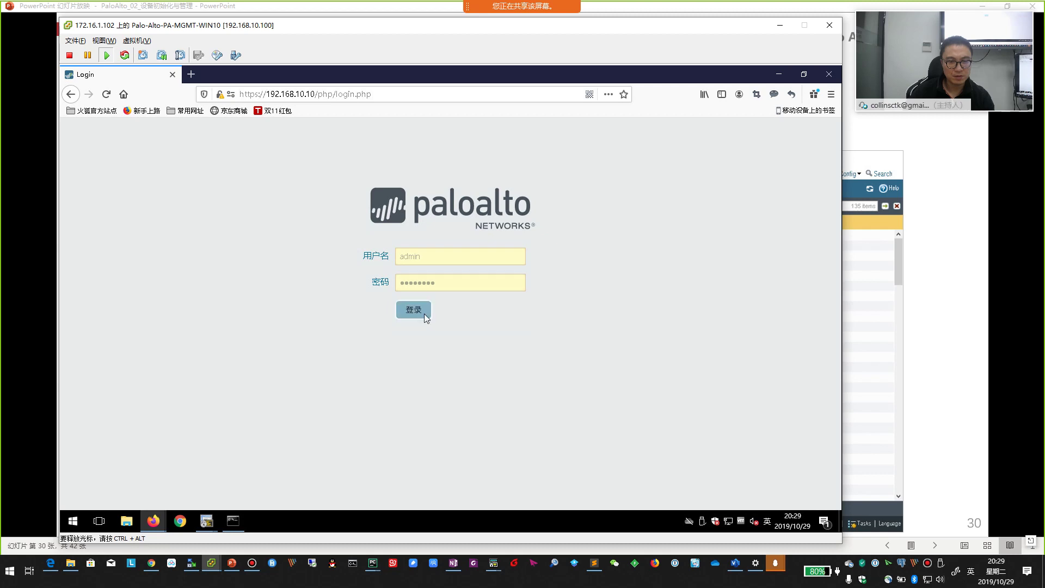
pyautogui.click(424, 314)
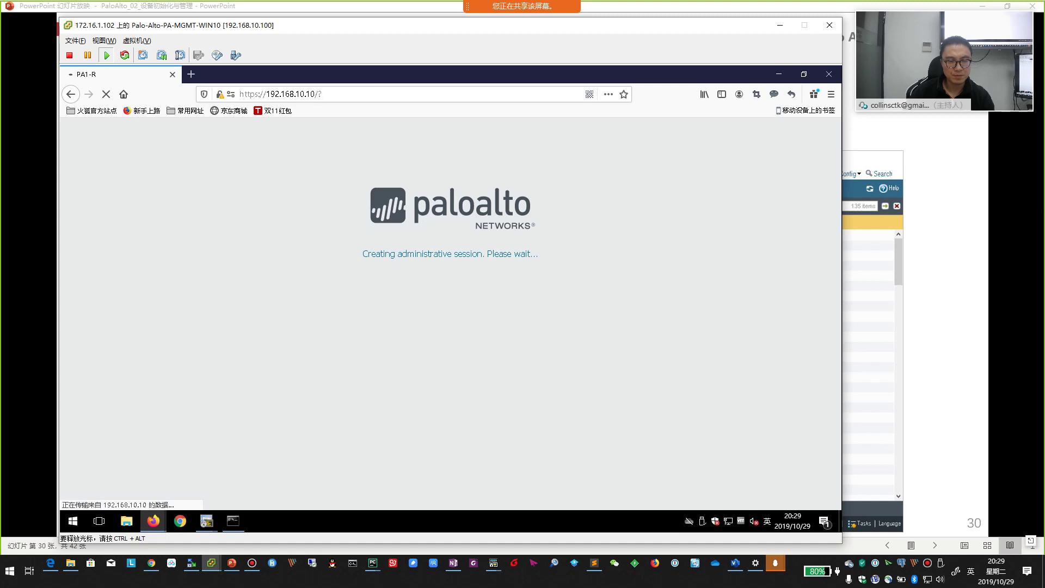
# - Return to the slideshow and advance to slide 32
pyautogui.hotkey('ctrl', 'alt')
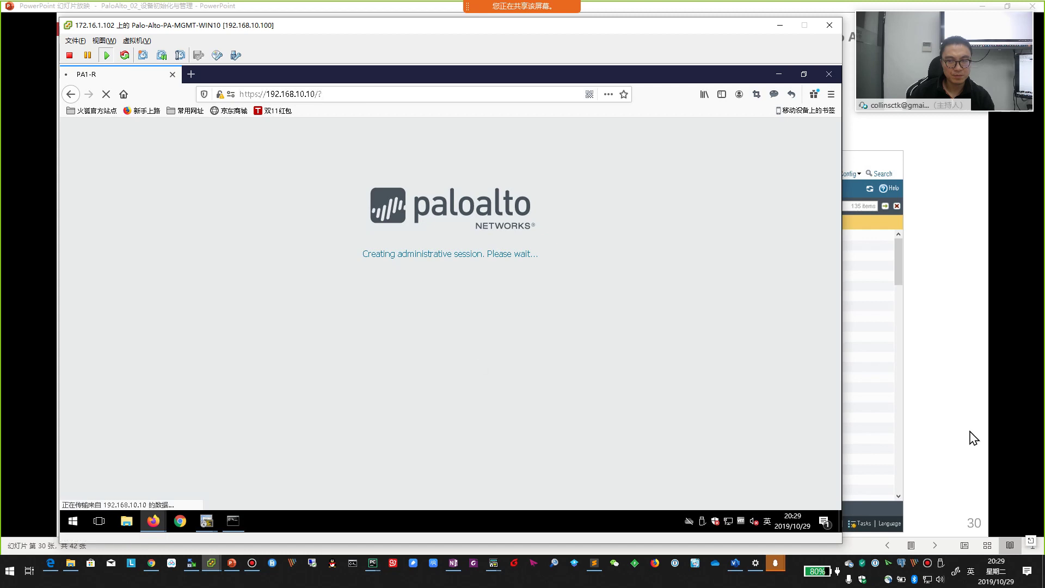
pyautogui.click(970, 434)
pyautogui.click(921, 434)
# - Advance to the 2.5 账号管理 section slide and glance at the firewall window
pyautogui.click(922, 434)
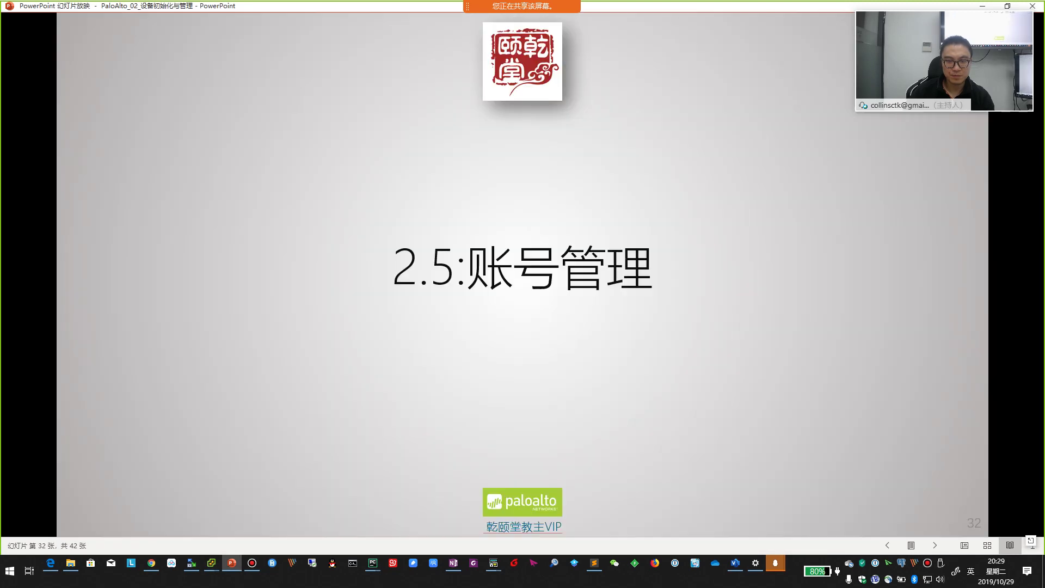
pyautogui.scroll(2, 922, 434)
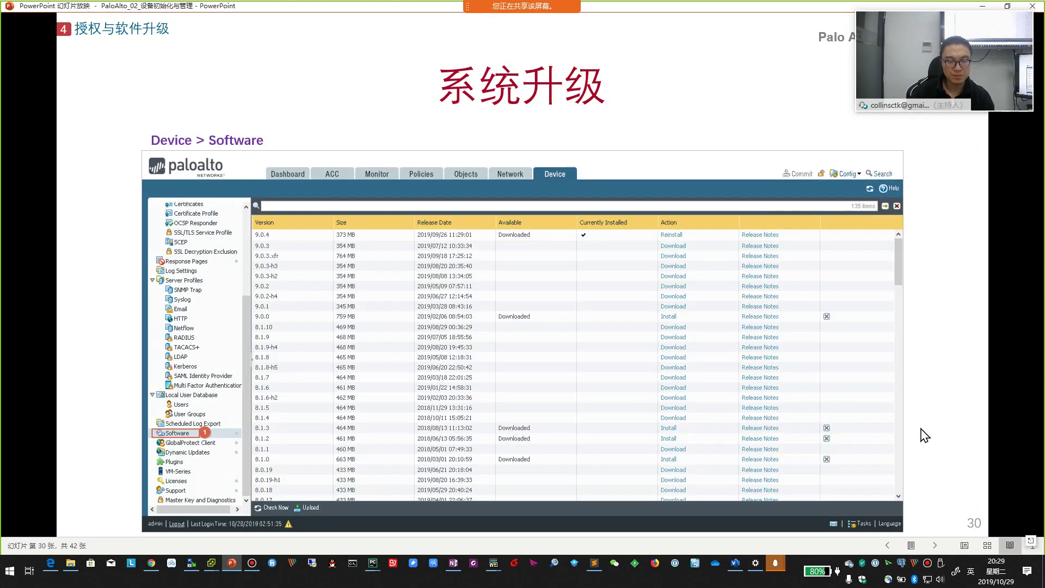
pyautogui.hotkey('alt', 'Tab')
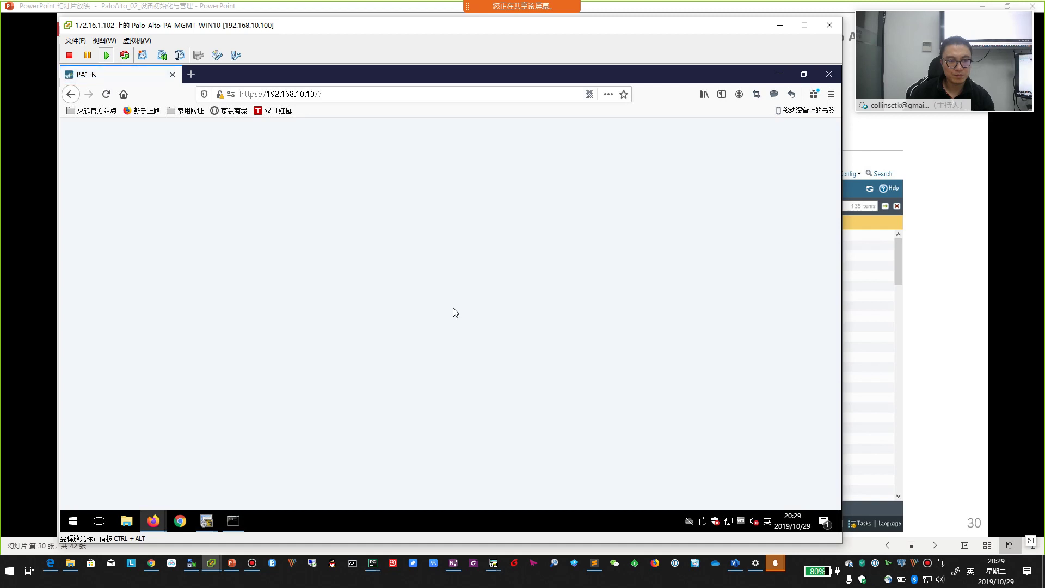
# - Scroll through slides 28–33, land on slide 32, and bring the PAN-OS dashboard back
pyautogui.click(938, 368)
pyautogui.scroll(1, 852, 366)
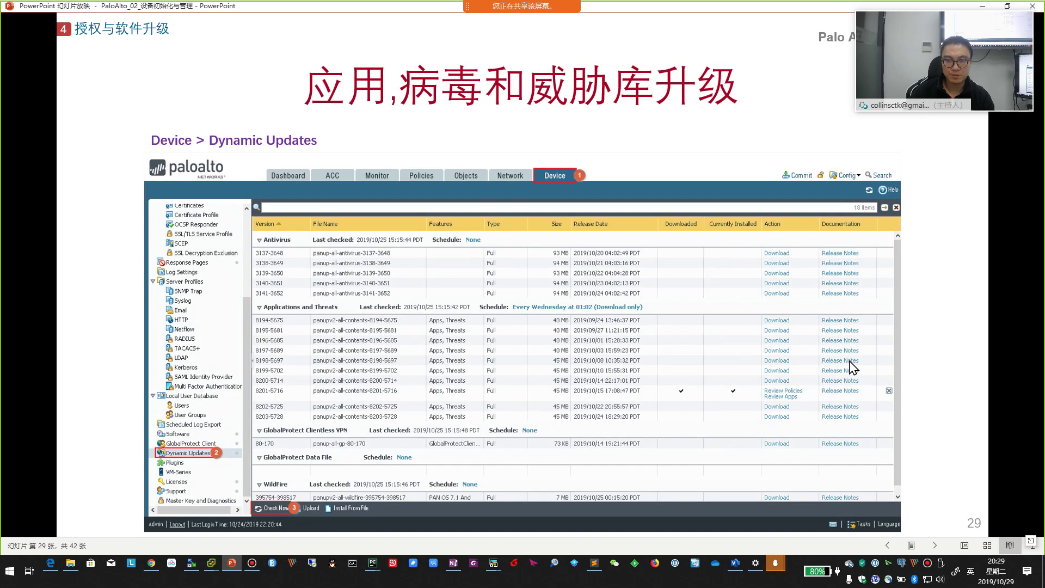
pyautogui.scroll(1, 852, 369)
pyautogui.scroll(-2, 852, 369)
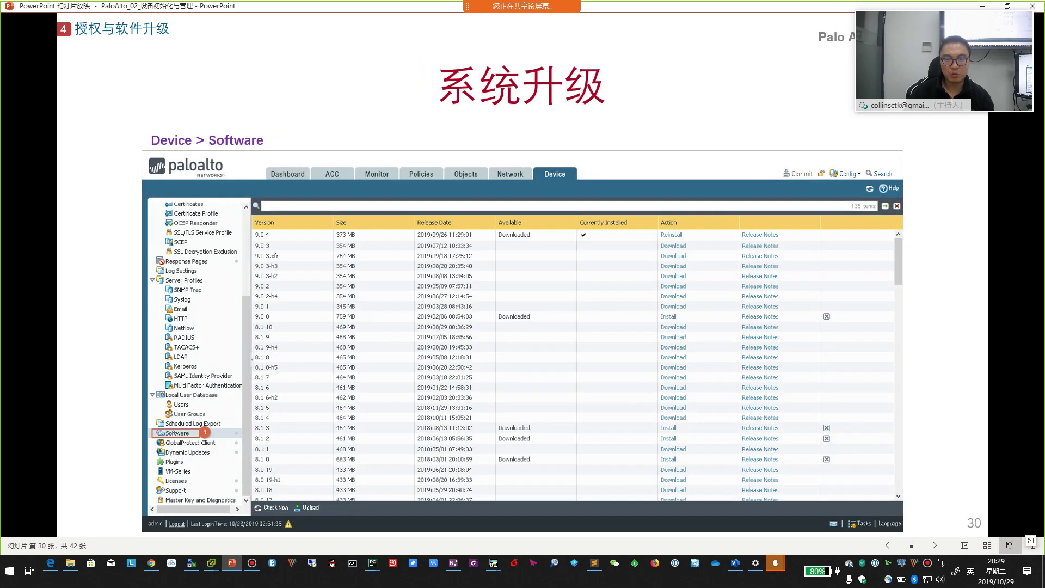
pyautogui.scroll(-1, 722, 378)
pyautogui.scroll(-2, 721, 381)
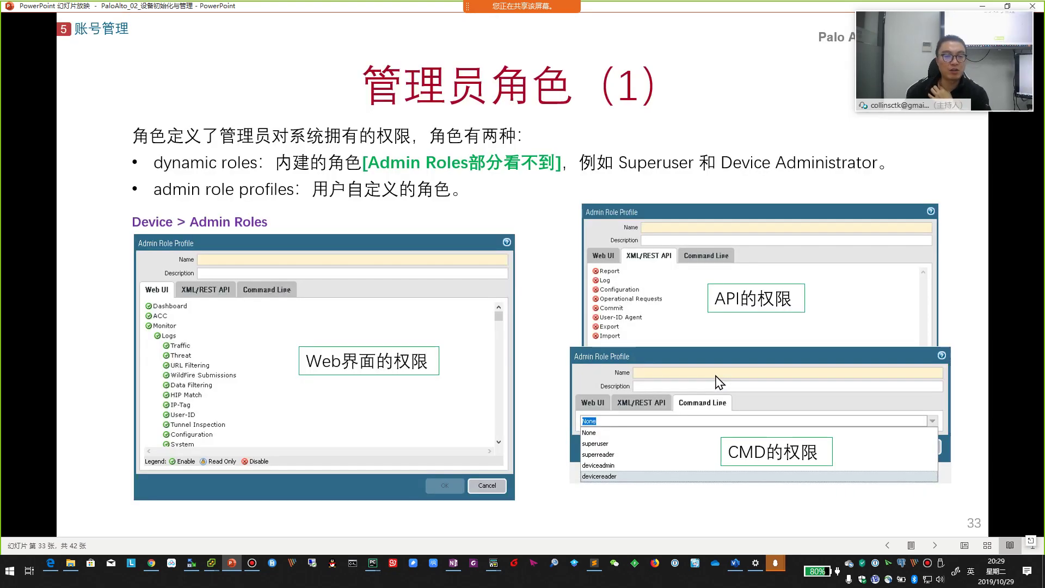
pyautogui.scroll(1, 720, 382)
pyautogui.hotkey('alt', 'Tab')
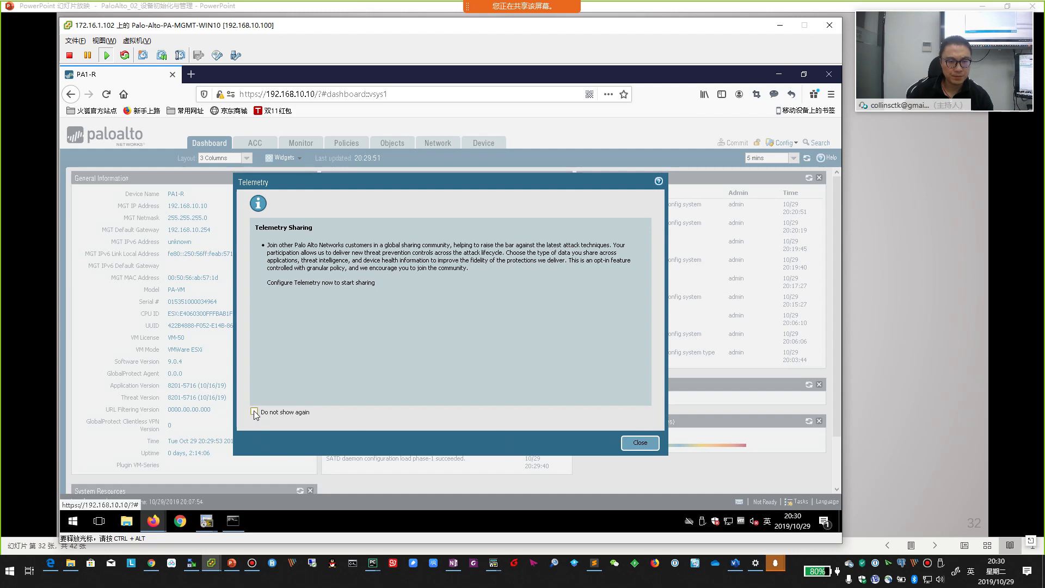
# - Dismiss the Telemetry notice for good, then open Device > Software and close the no-update error
pyautogui.click(254, 411)
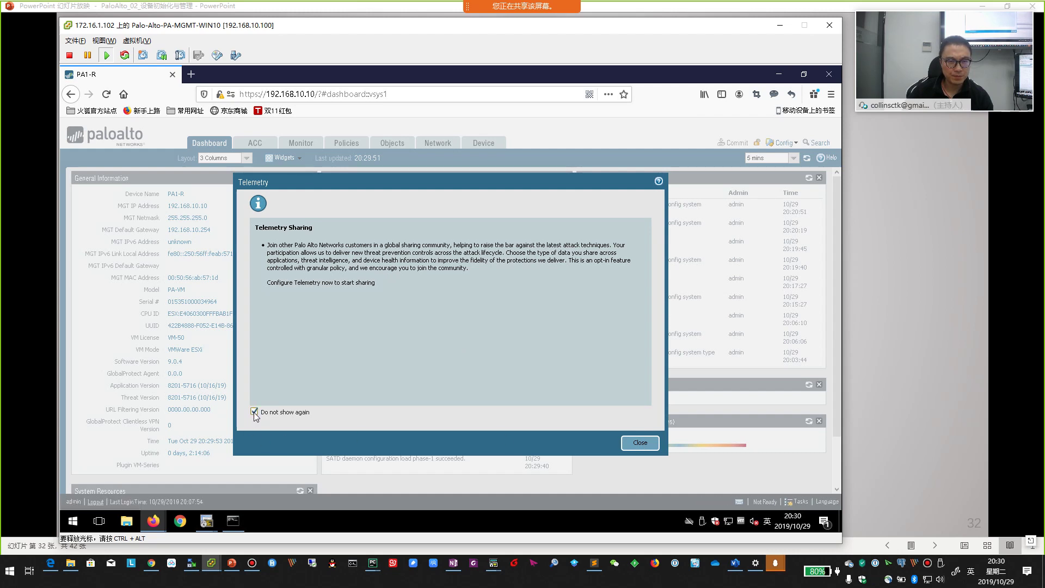
pyautogui.click(640, 442)
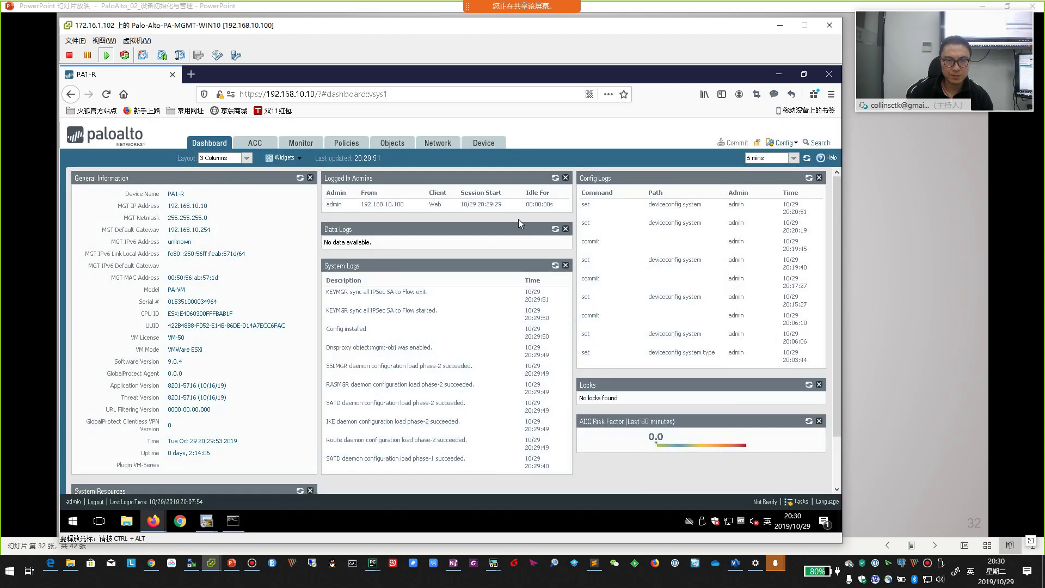
pyautogui.click(486, 144)
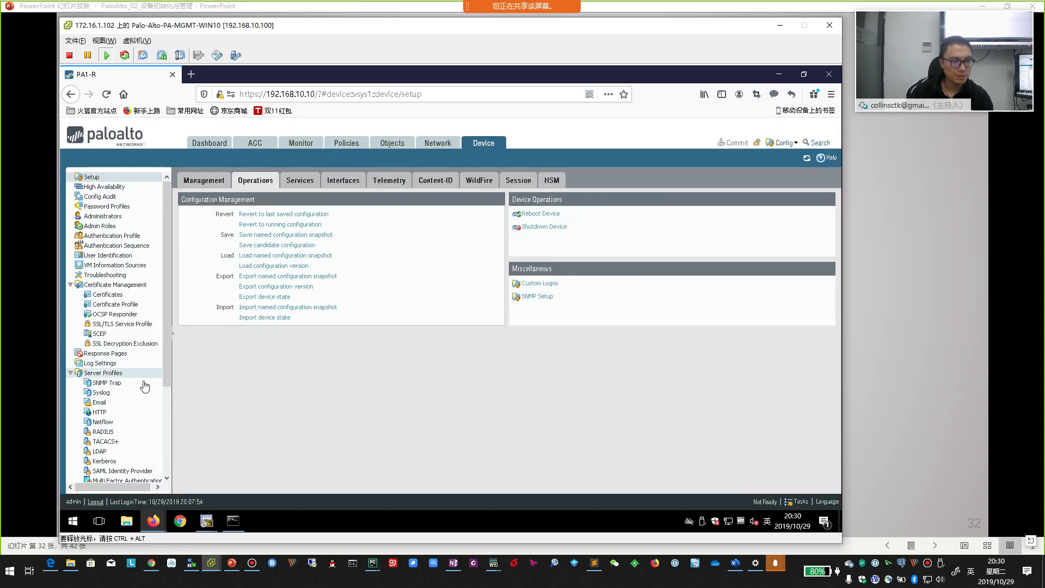
pyautogui.scroll(-4, 143, 384)
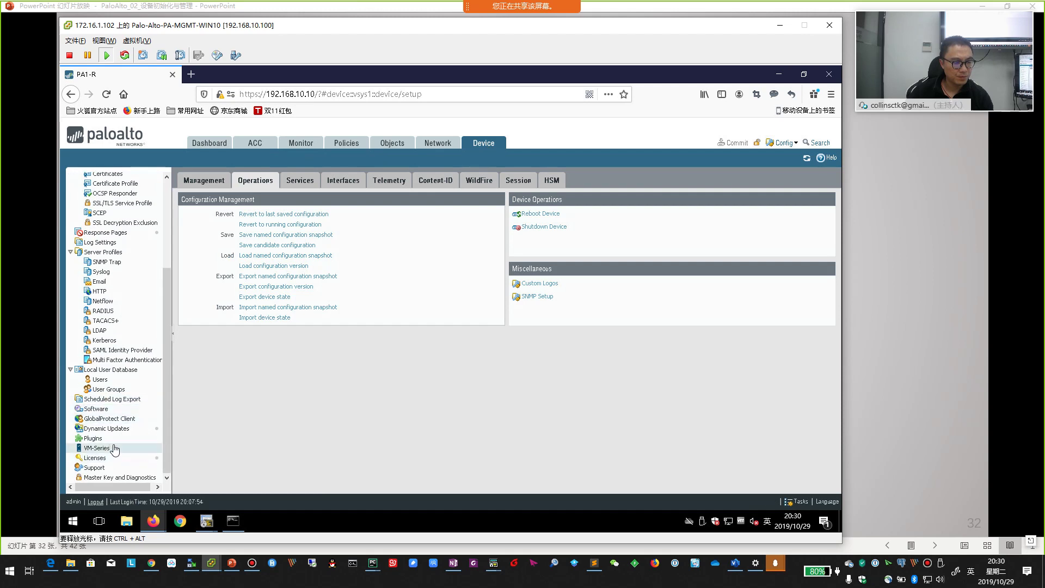
pyautogui.click(97, 409)
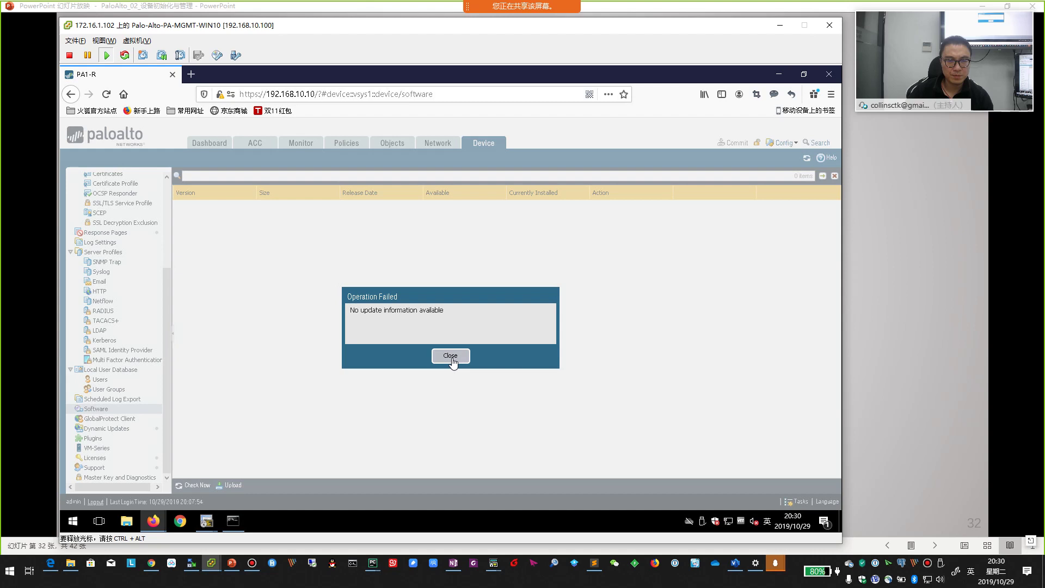
pyautogui.click(451, 356)
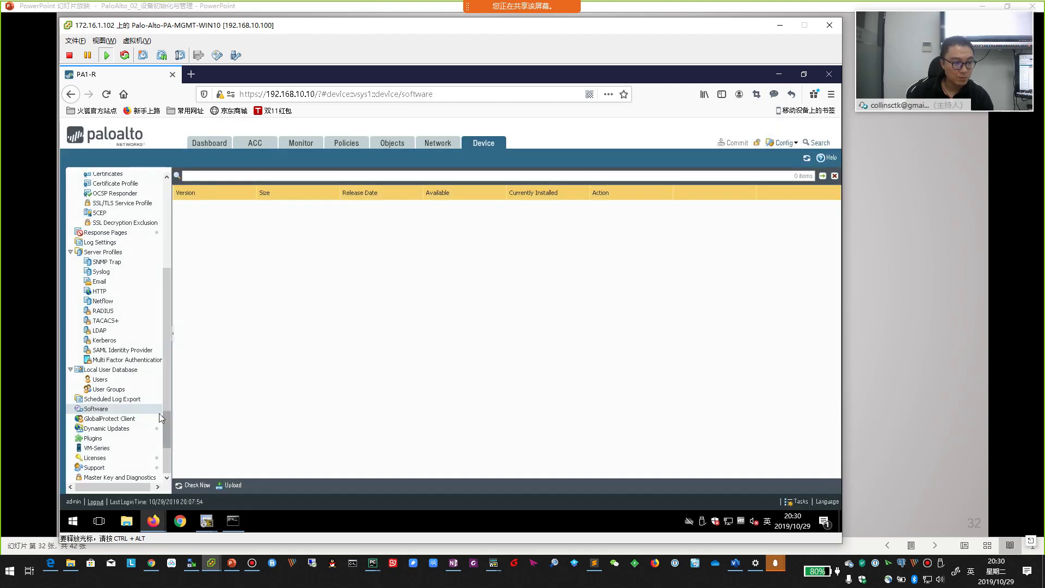
# - Open Device > Dynamic Updates showing Applications and Threats 8201-5716 installed
pyautogui.click(106, 429)
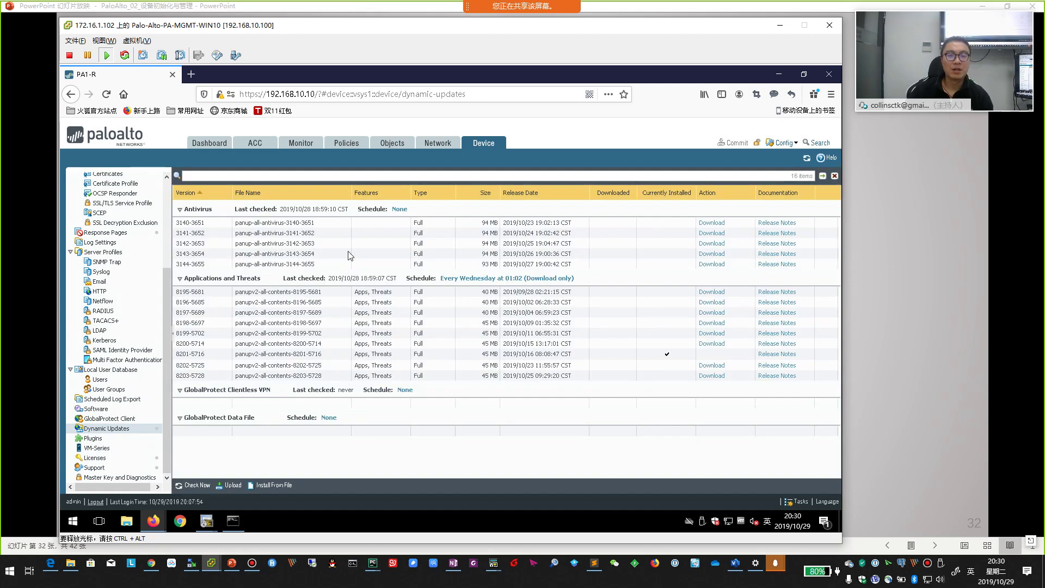
pyautogui.click(353, 274)
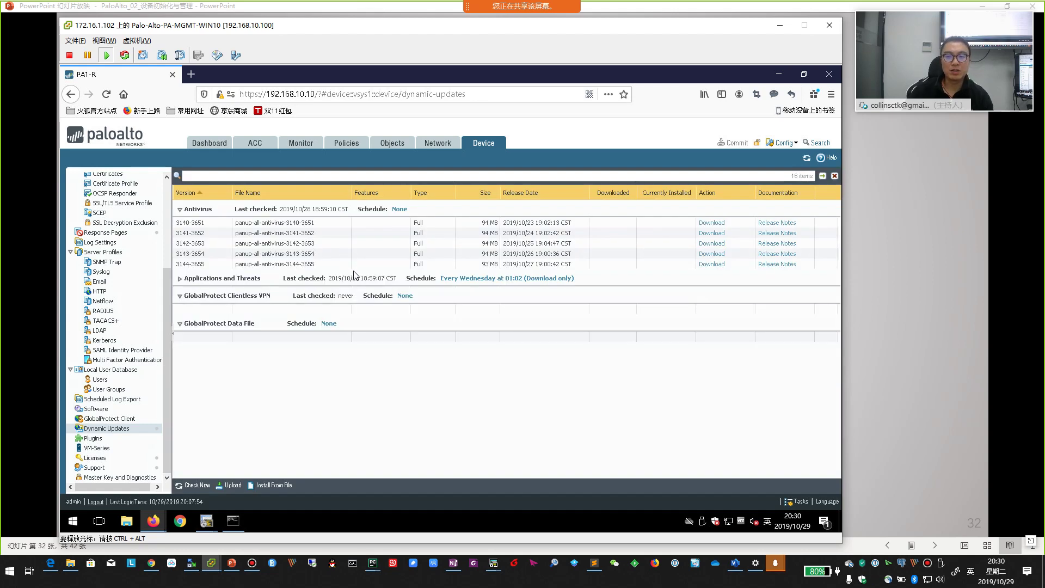
pyautogui.click(181, 279)
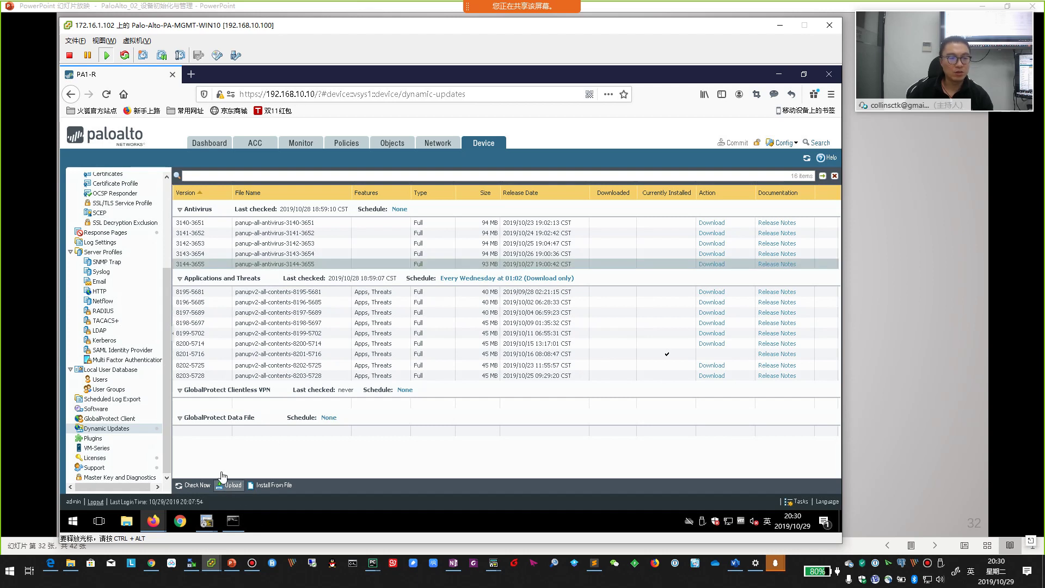
# - Check Now for PAN-OS versions, noting 9.0.4 installed, then view antivirus 3144-3655 in Dynamic Updates
pyautogui.click(96, 409)
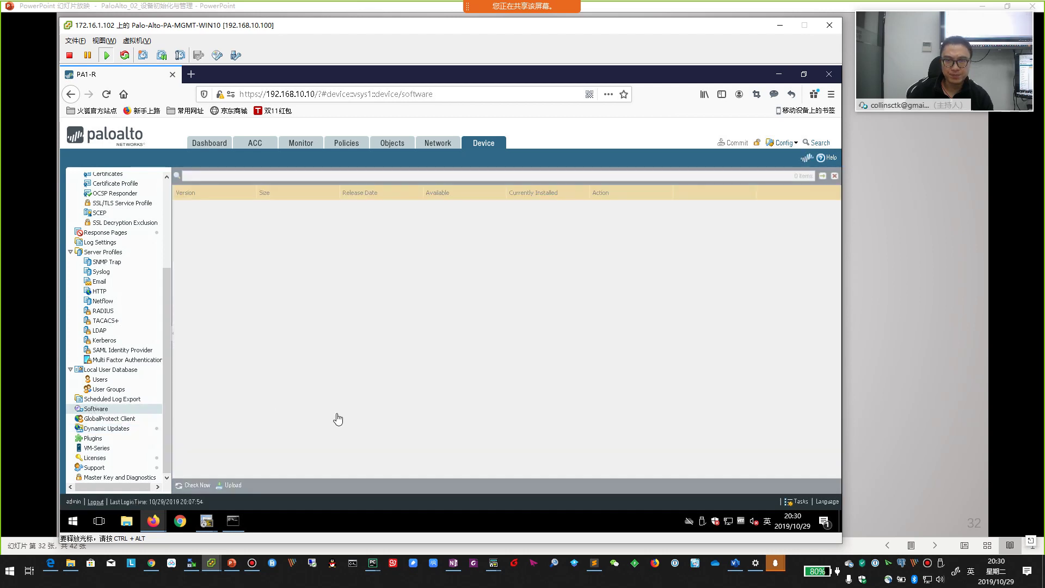
pyautogui.click(455, 360)
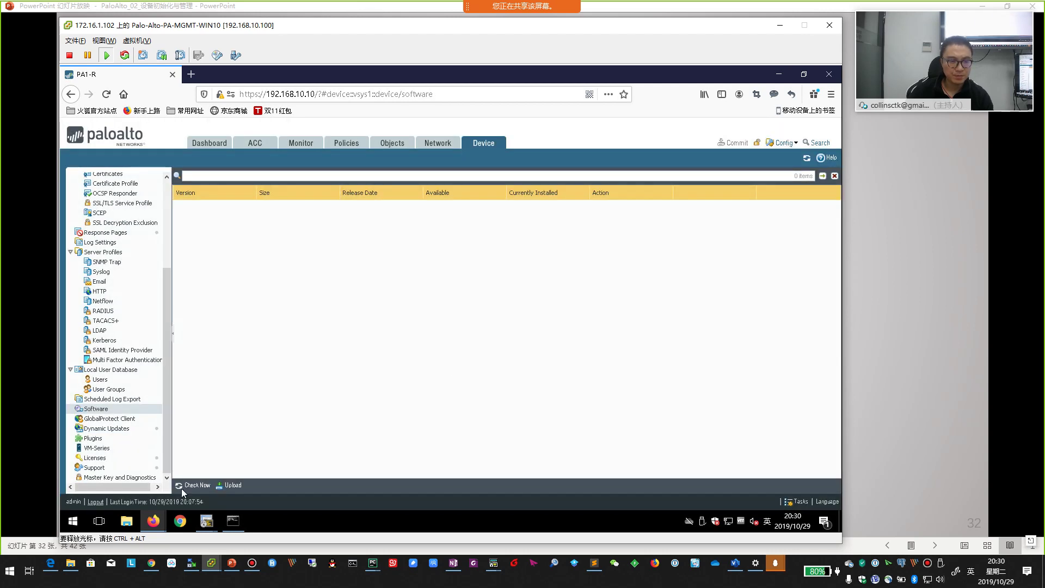
pyautogui.click(192, 485)
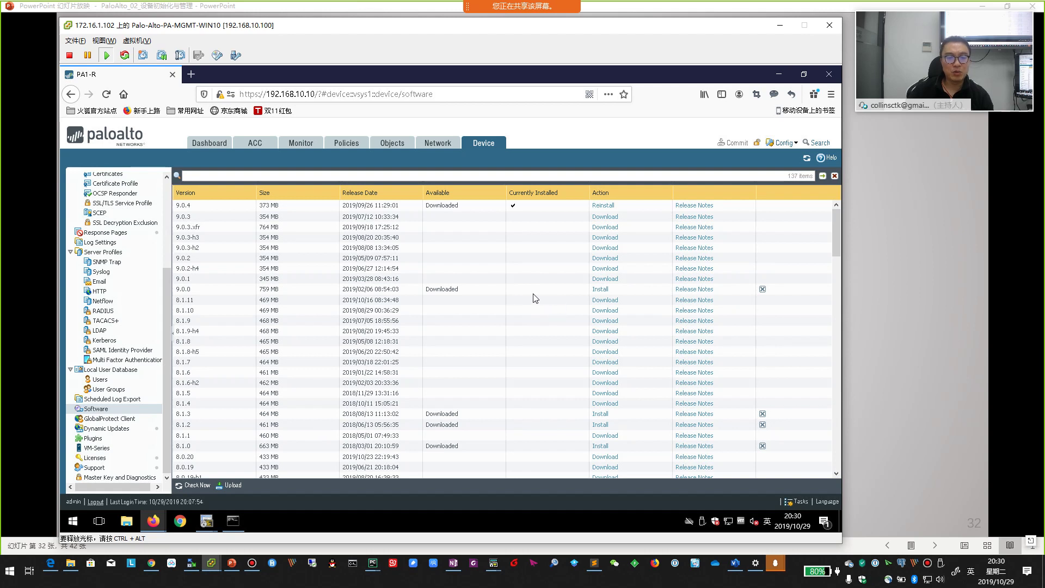
pyautogui.click(467, 291)
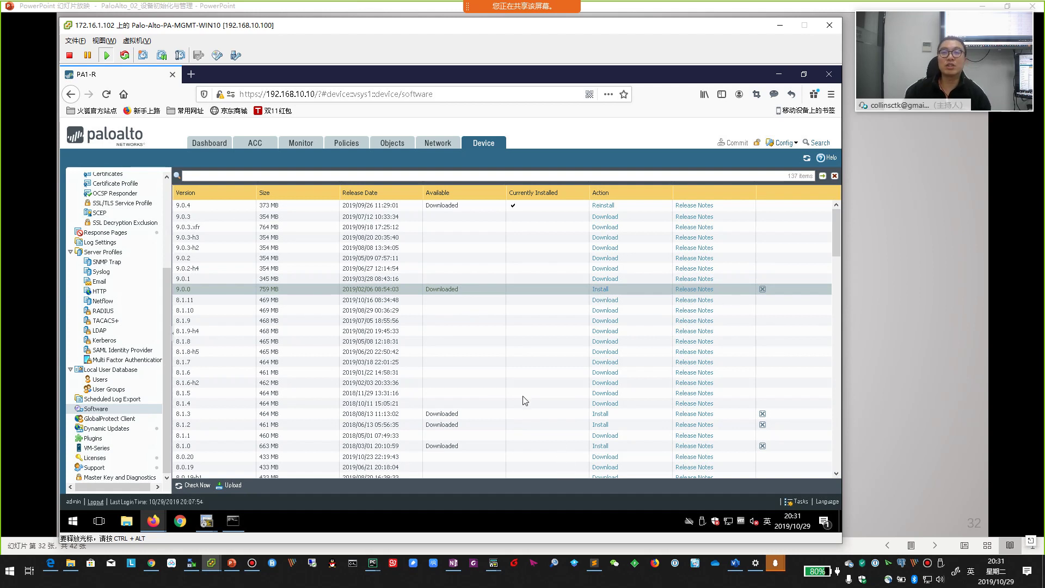
pyautogui.click(207, 207)
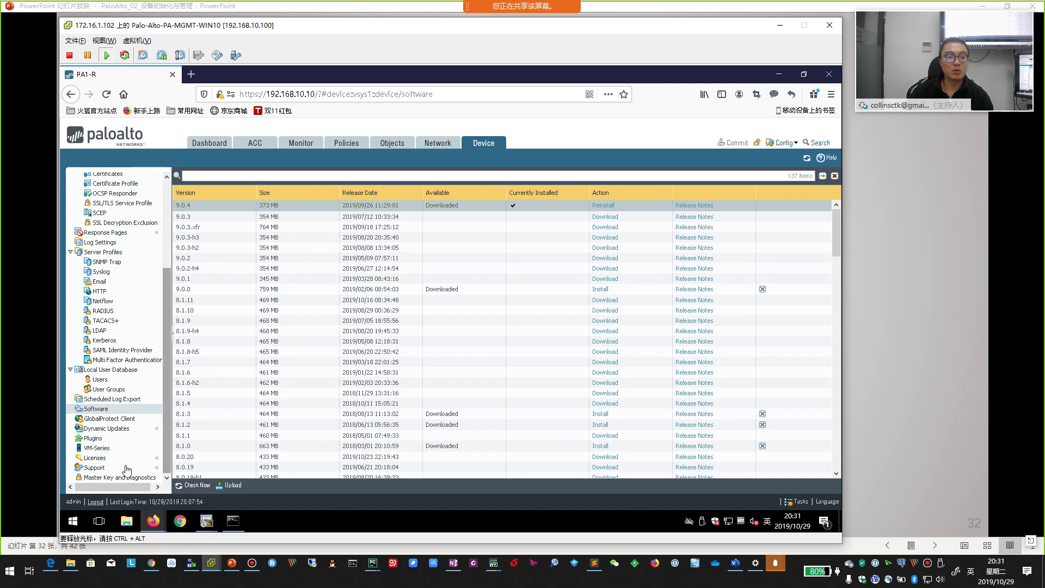
pyautogui.click(106, 430)
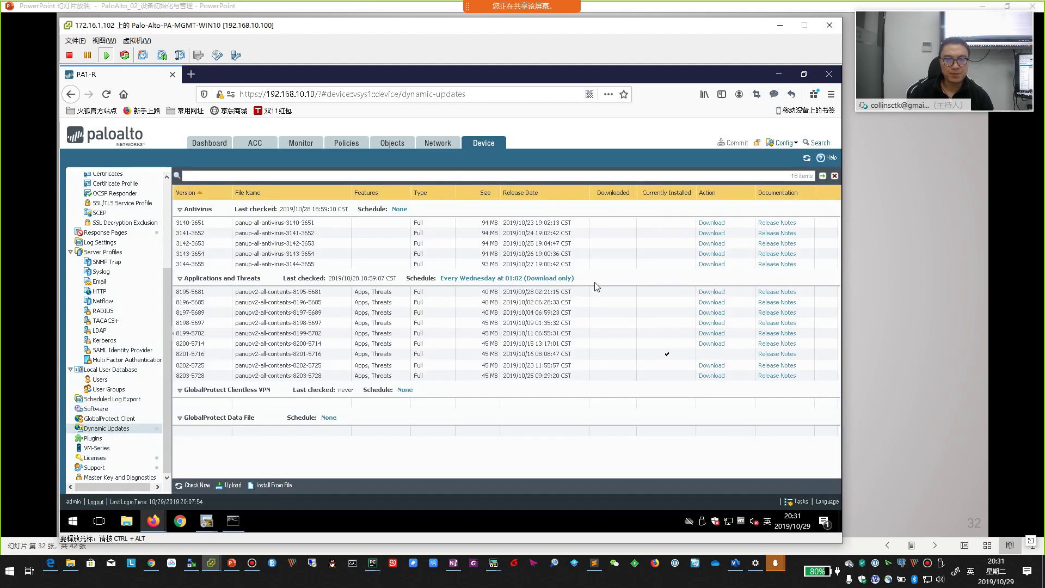
pyautogui.click(712, 265)
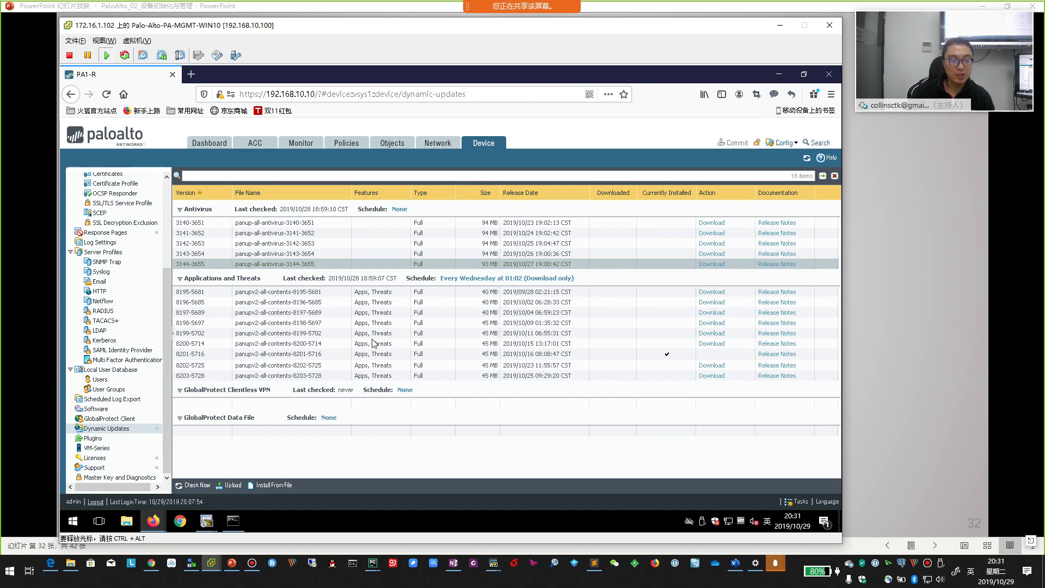
# - Advance the slideshow to slide 33, 管理员角色（1）, then return to the firewall console
pyautogui.click(896, 395)
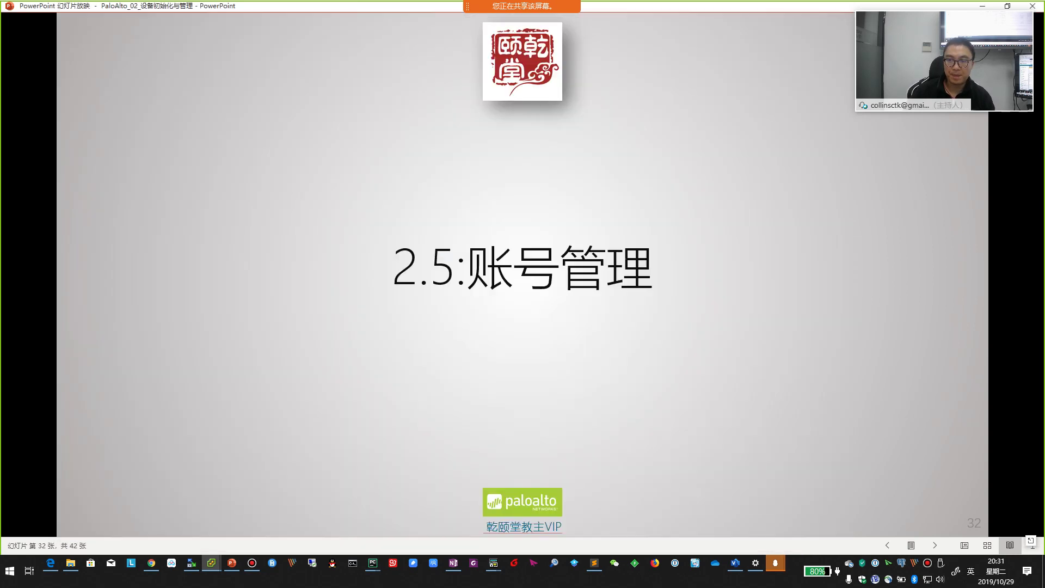
pyautogui.scroll(-1, 744, 418)
pyautogui.scroll(1, 745, 419)
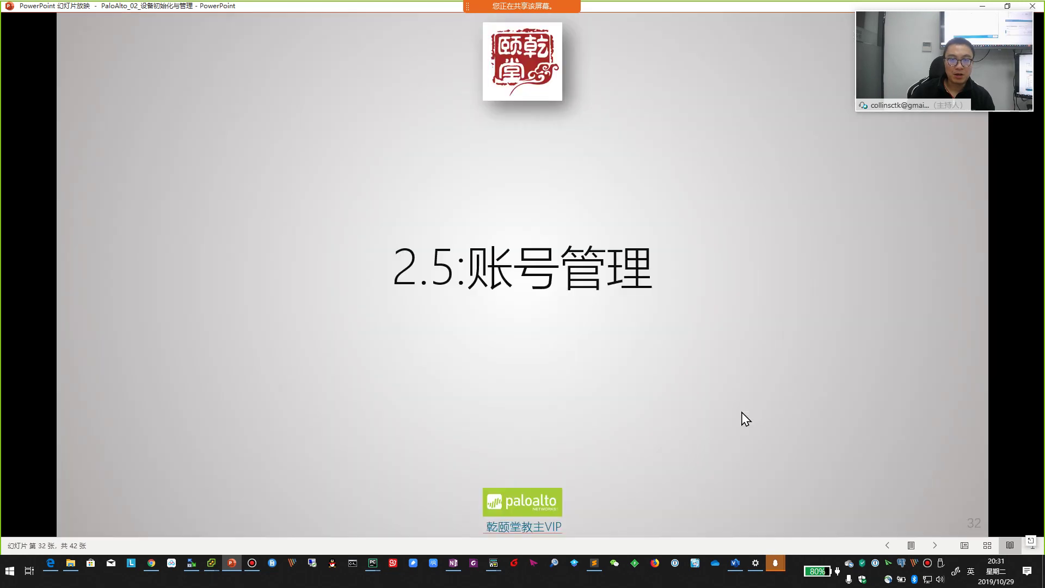
pyautogui.scroll(-1, 743, 418)
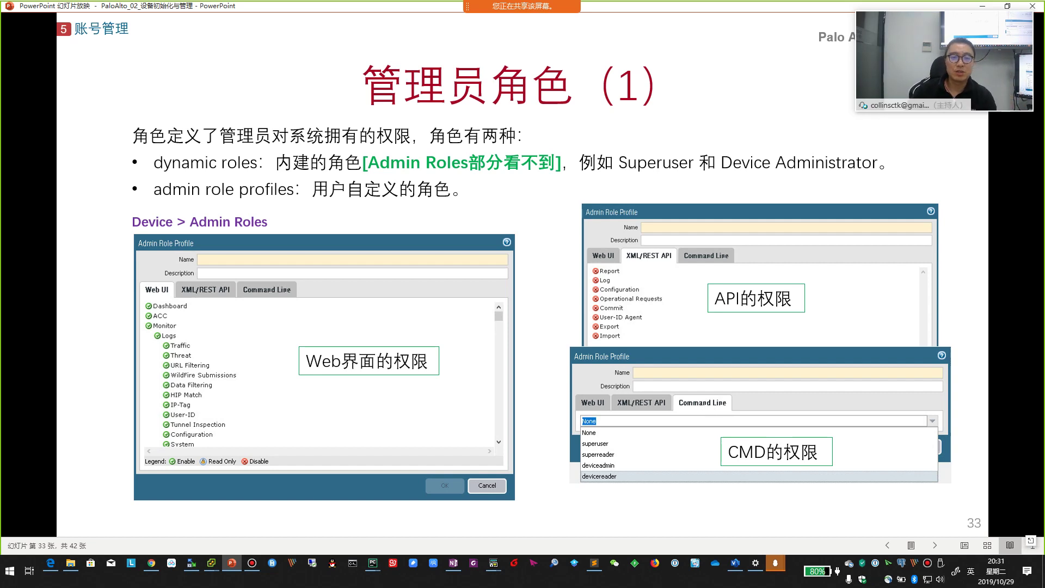
pyautogui.hotkey('alt', 'Tab')
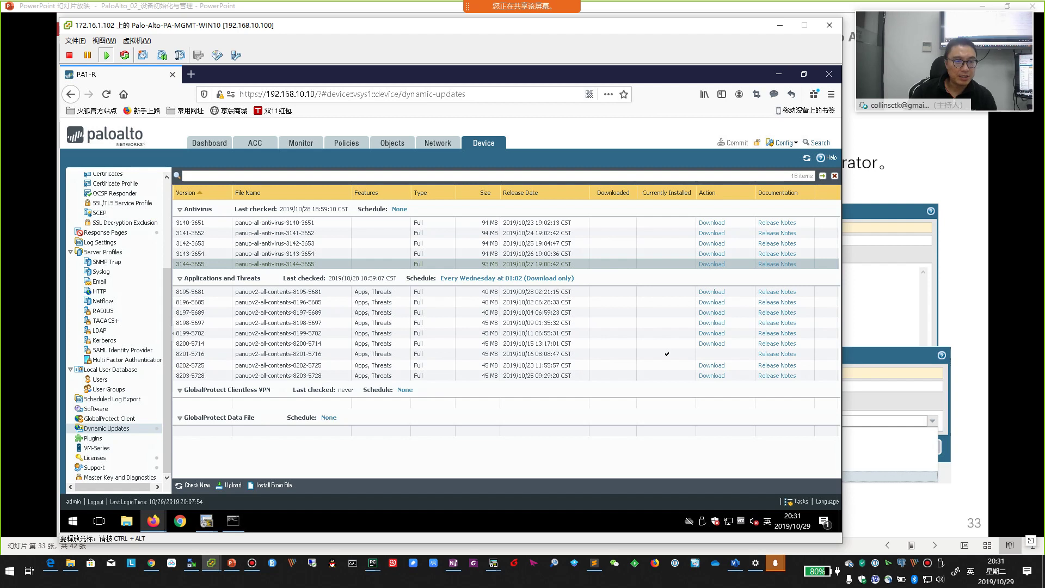
pyautogui.scroll(4, 142, 289)
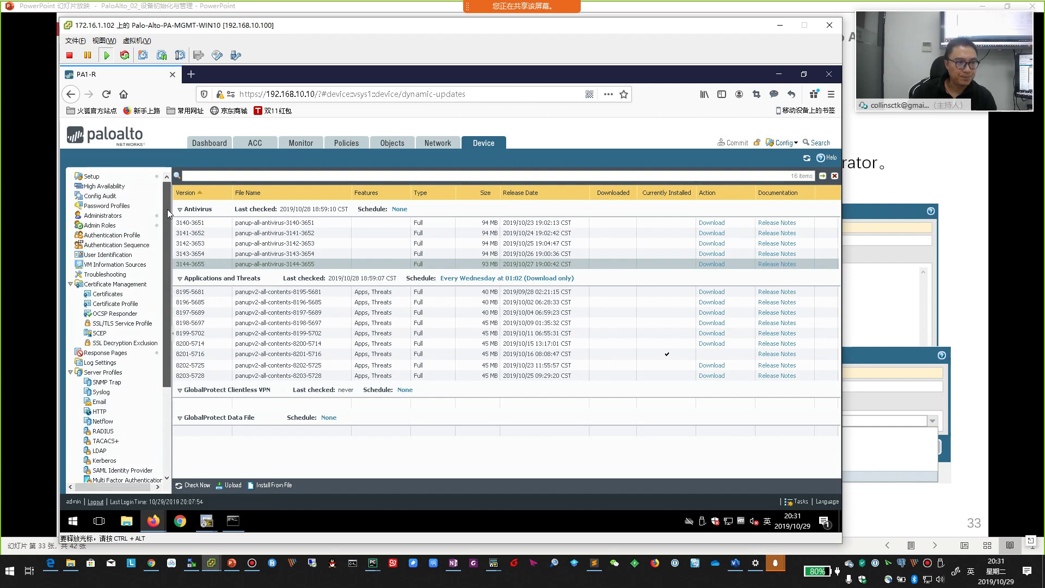
# - Open Device > Admin Roles, listing auditadmin, cryptoadmin and securityadmin
pyautogui.click(100, 228)
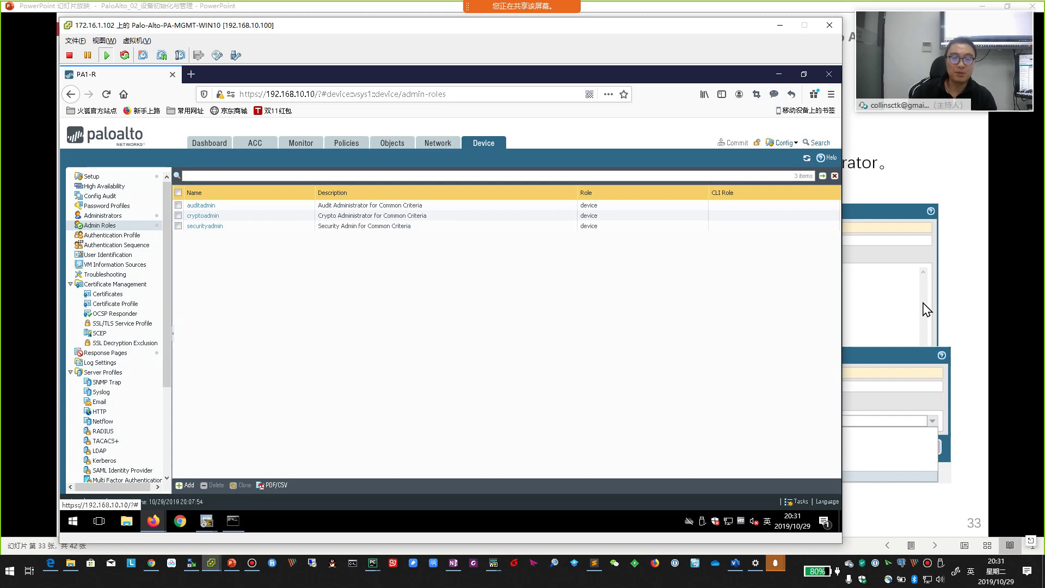
pyautogui.click(963, 298)
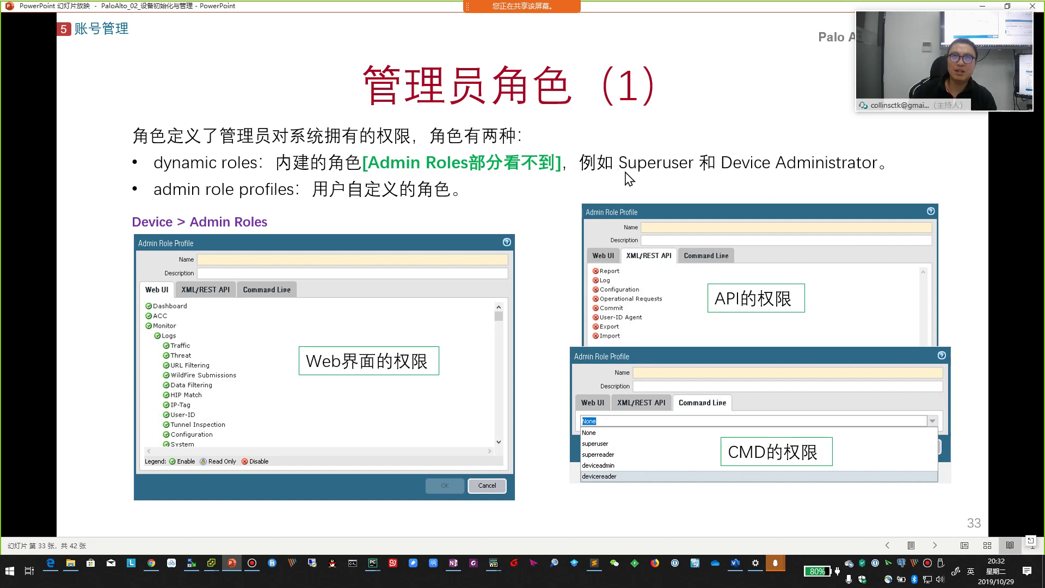
pyautogui.hotkey('alt', 'Tab')
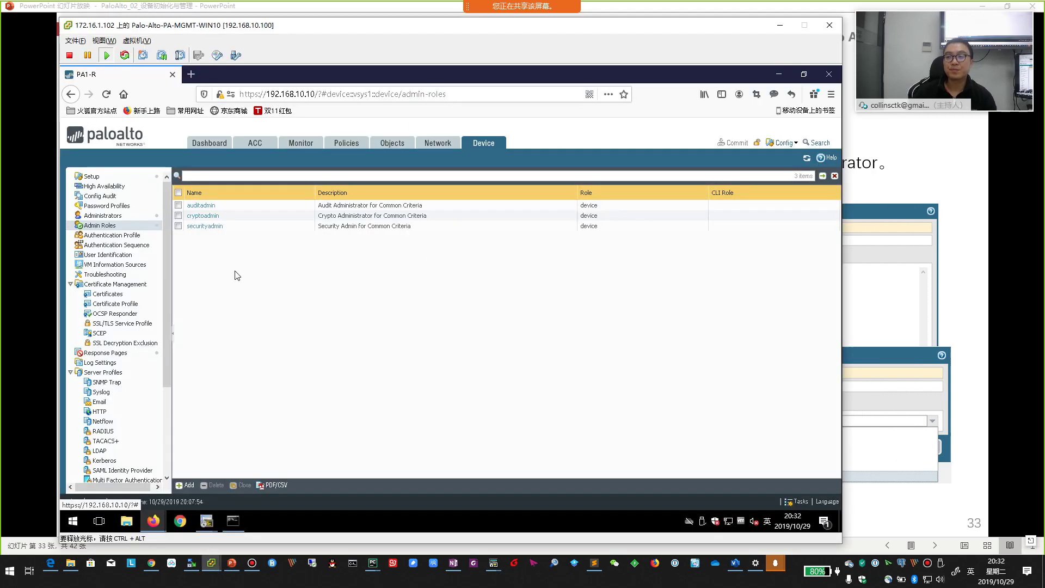
# - Compare the roles slide with the Admin Roles page, then advance to slide 34, lab requirements
pyautogui.hotkey('alt', 'Tab')
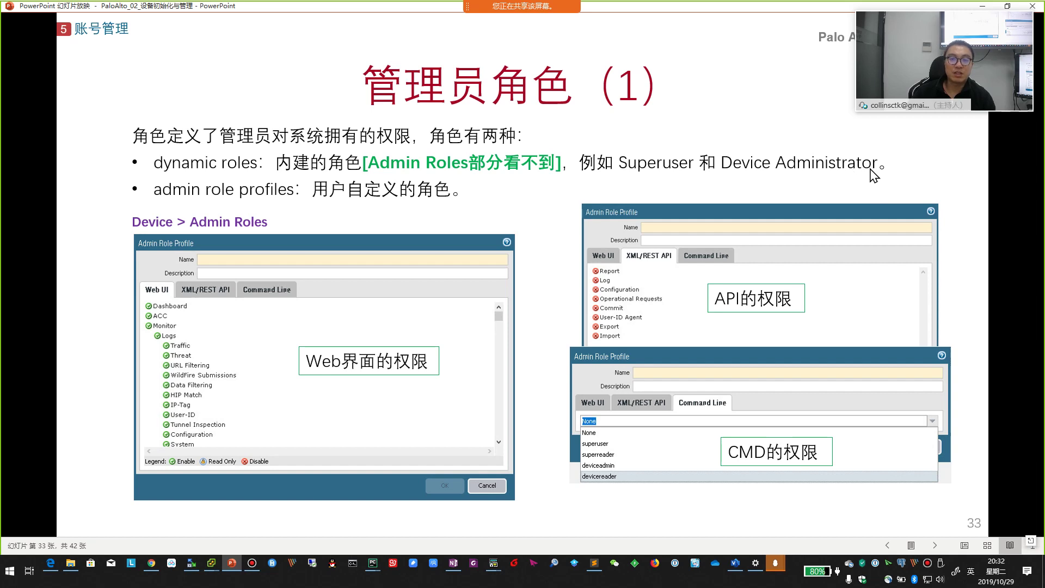
pyautogui.hotkey('alt', 'Tab')
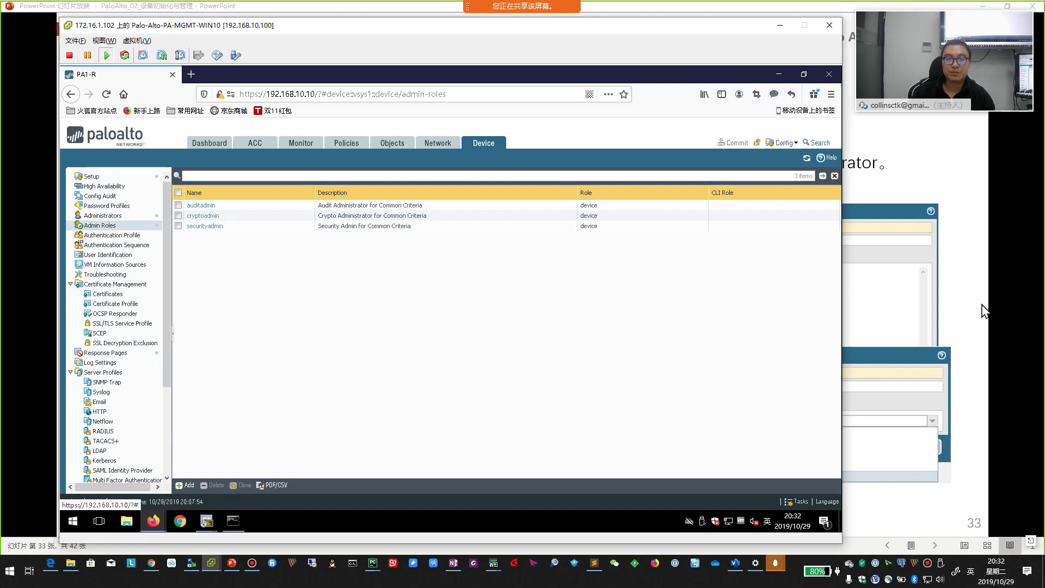
pyautogui.hotkey('alt', 'Tab')
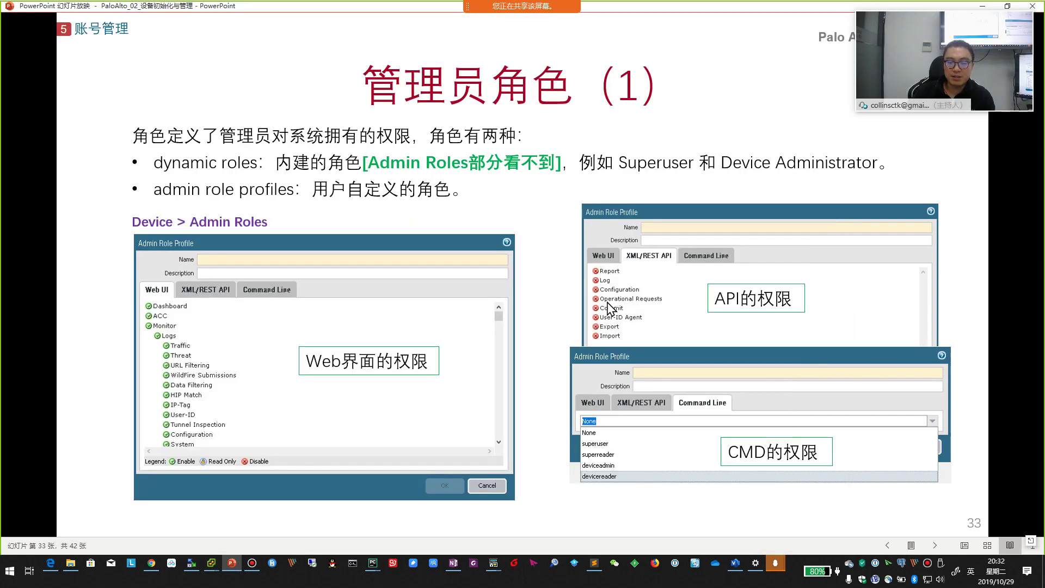
pyautogui.press('Right')
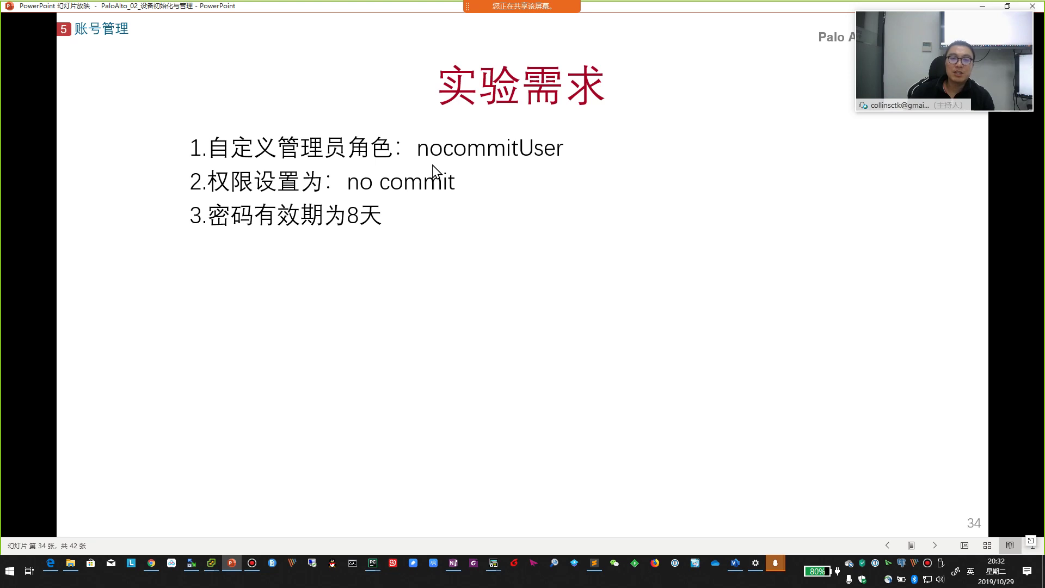
# - Start an admin role named nocommitUser and disable its Web UI Commit permission
pyautogui.hotkey('alt', 'Tab')
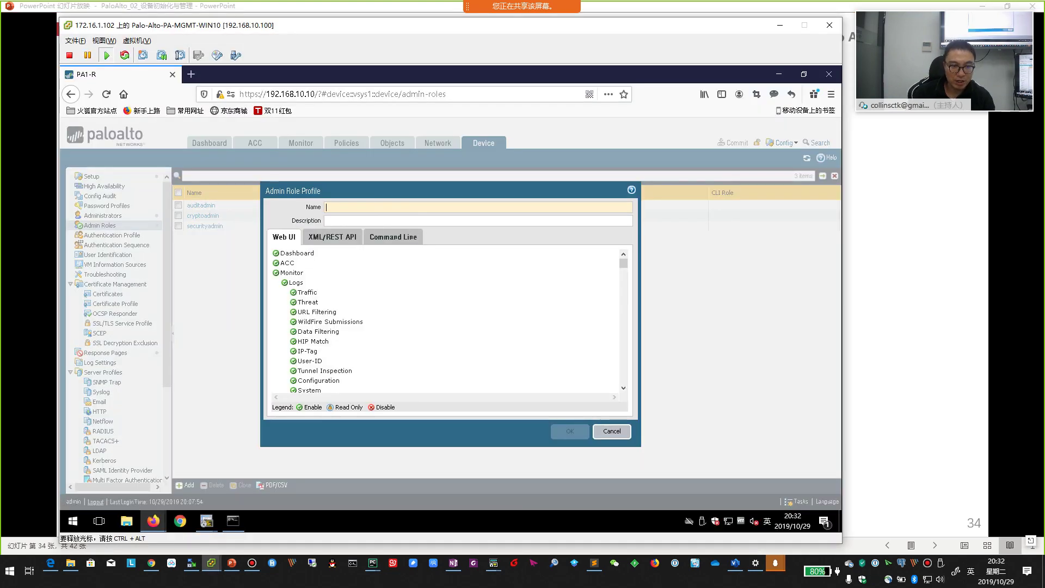
pyautogui.write('nocommitUser')
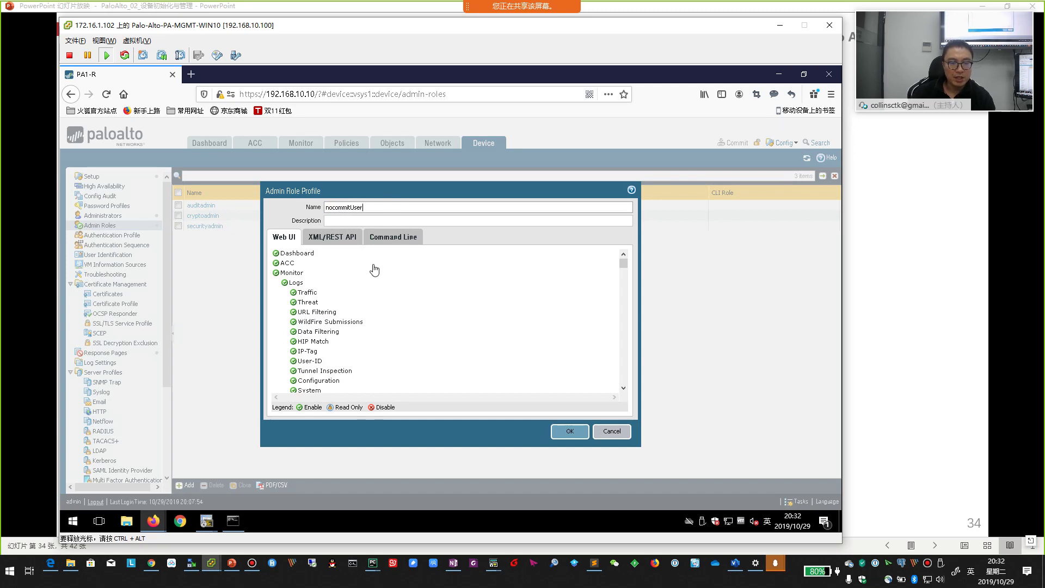
pyautogui.scroll(-15, 369, 279)
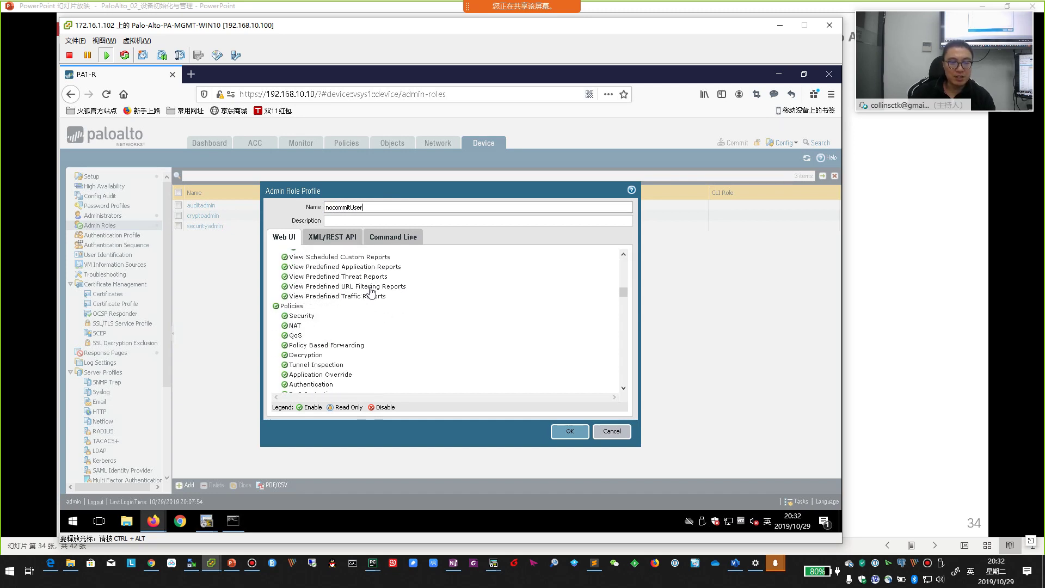
pyautogui.scroll(-15, 371, 294)
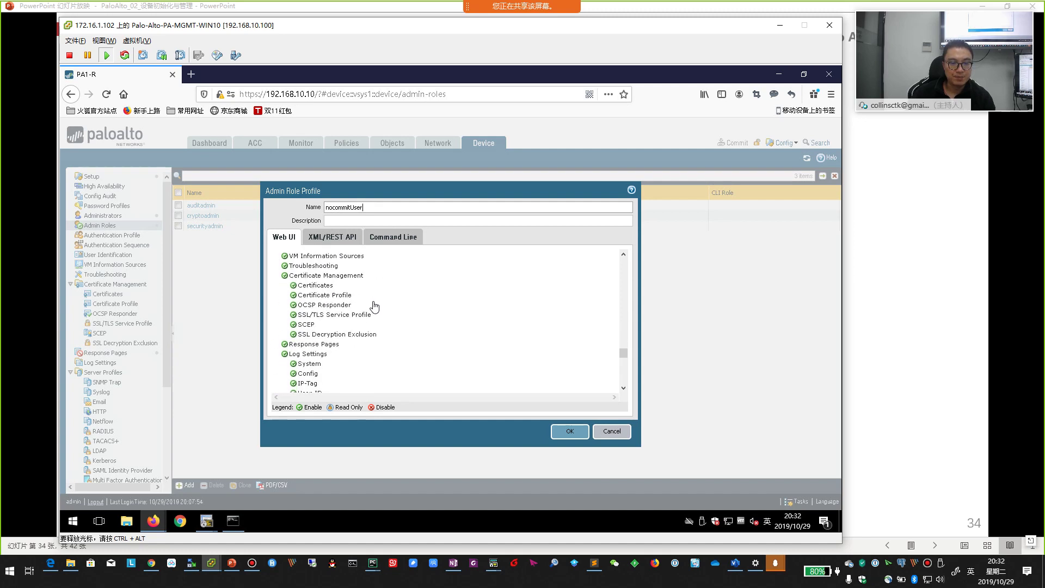
pyautogui.scroll(-5, 375, 309)
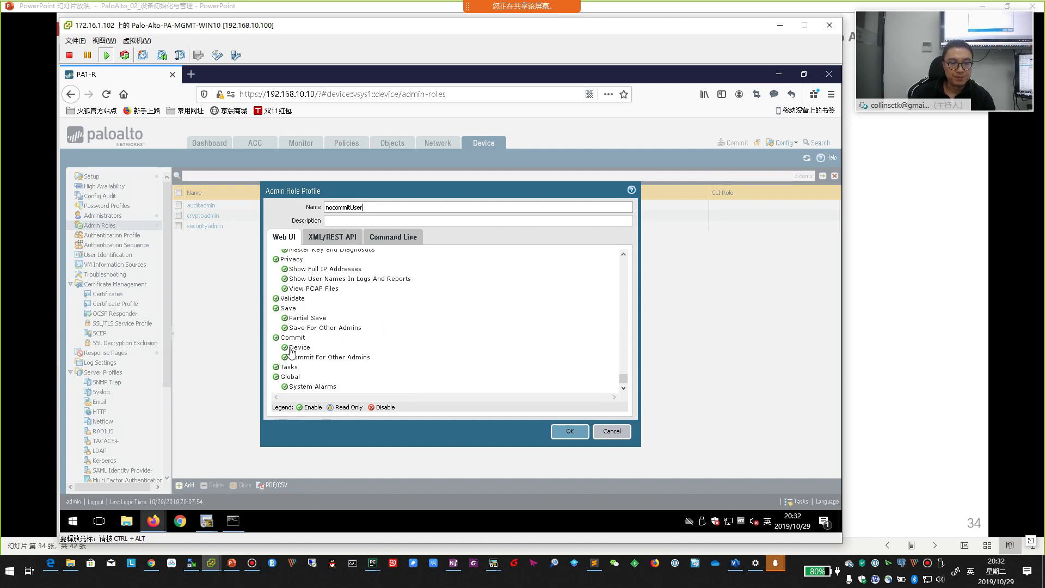
pyautogui.click(276, 338)
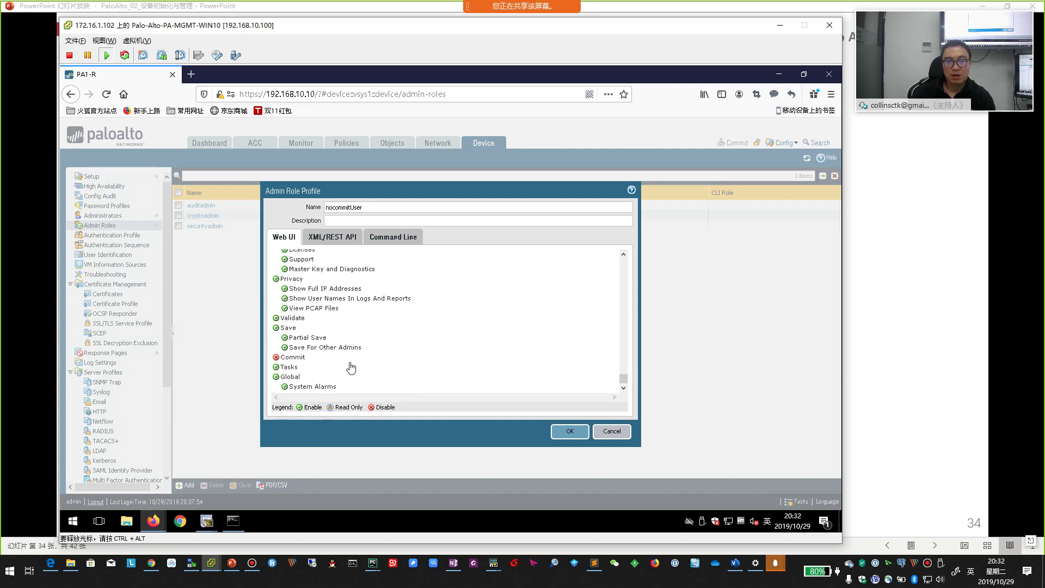
# - Advance the slideshow to the Password Profiles slide, then return to the role form
pyautogui.click(905, 376)
pyautogui.click(488, 205)
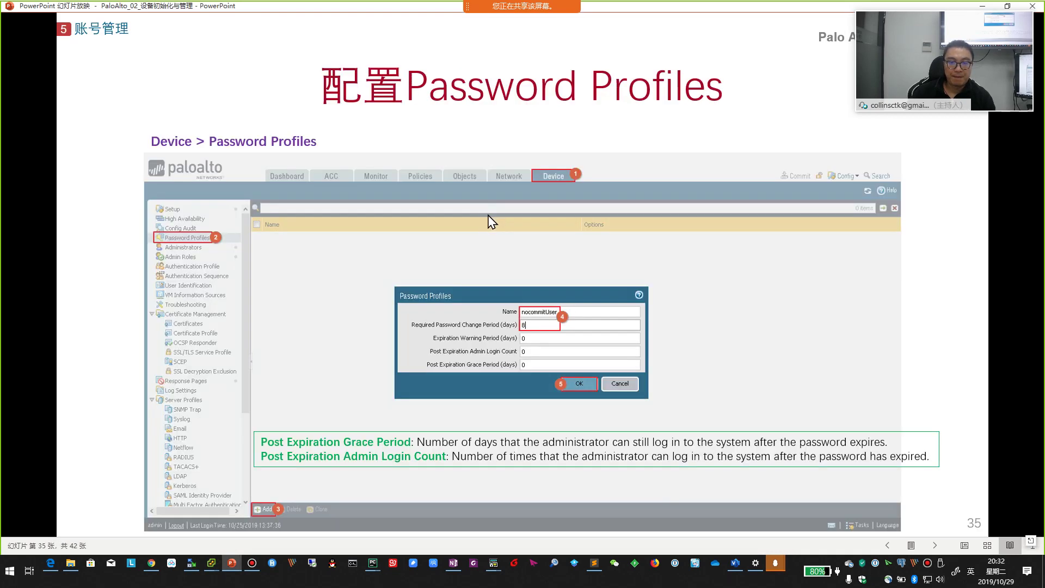
pyautogui.hotkey('alt', 'Tab')
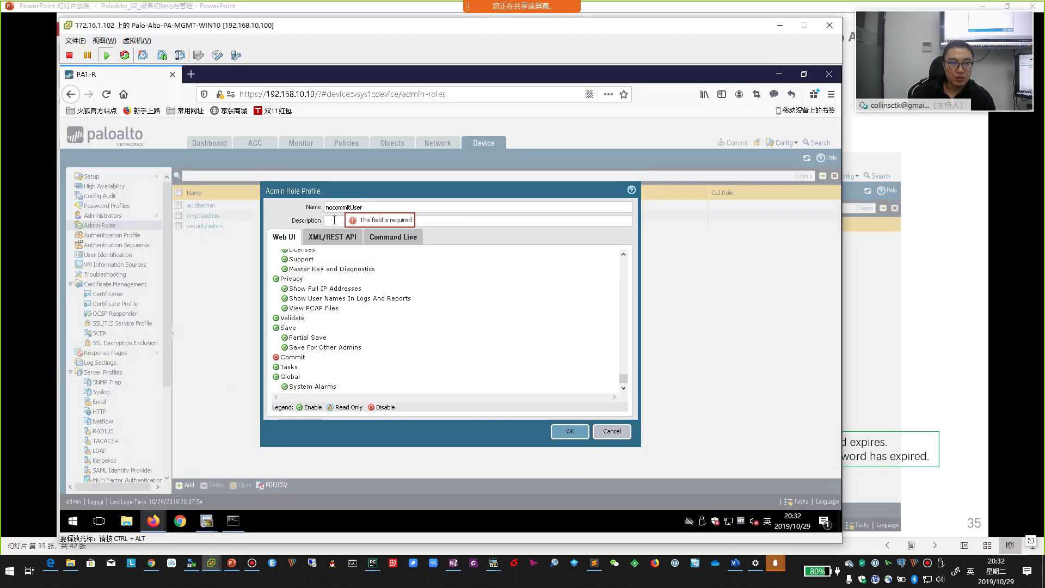
# - Check the XML/REST API and Command Line permissions, then save the nocommitUser role
pyautogui.click(332, 238)
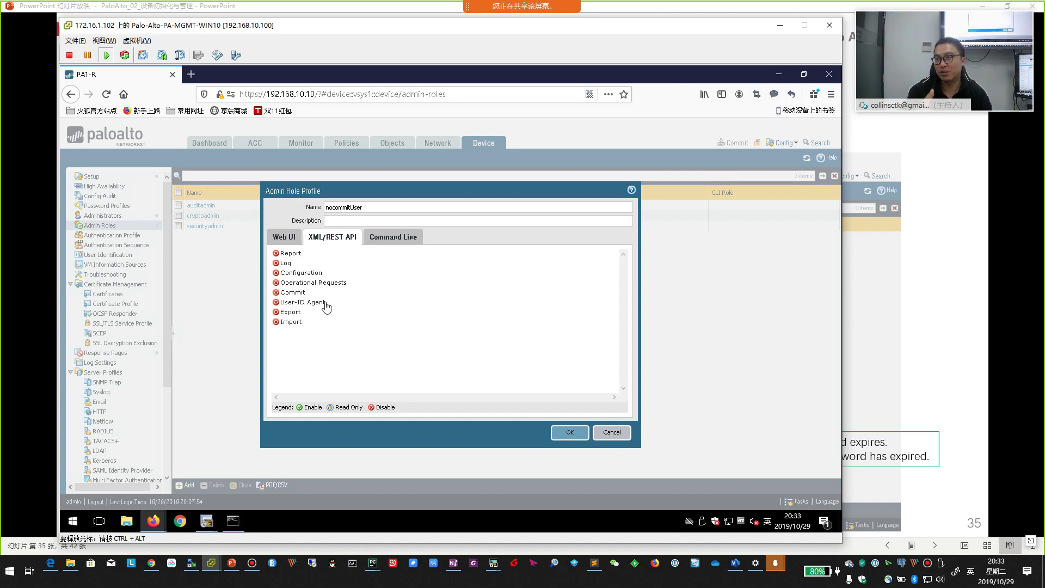
pyautogui.click(399, 238)
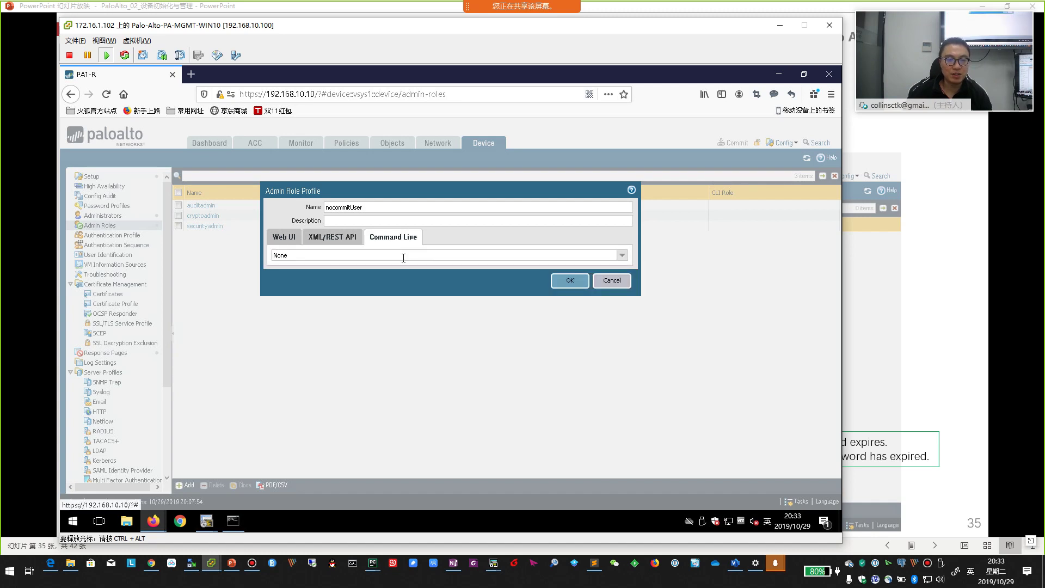
pyautogui.click(283, 237)
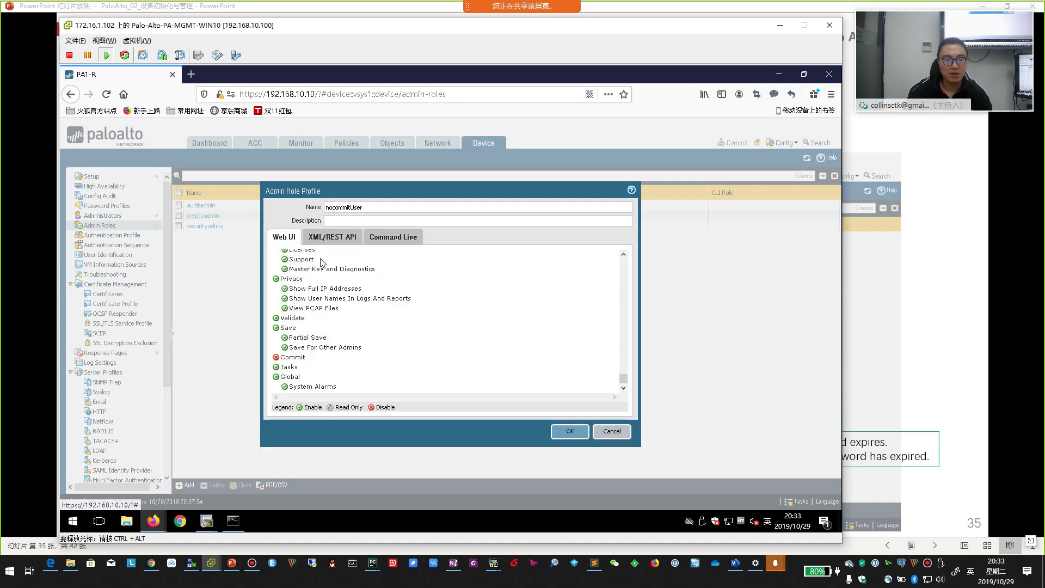
pyautogui.click(585, 441)
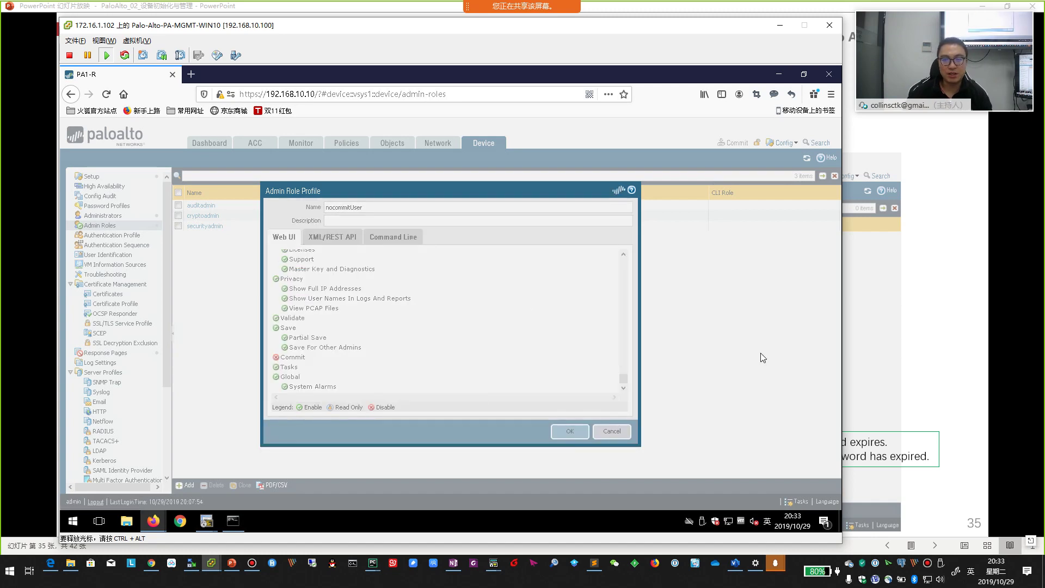
# - Page through slides 33–36, then open the firewall's empty Device > Password Profiles page
pyautogui.click(893, 366)
pyautogui.press('Left')
pyautogui.press('Left')
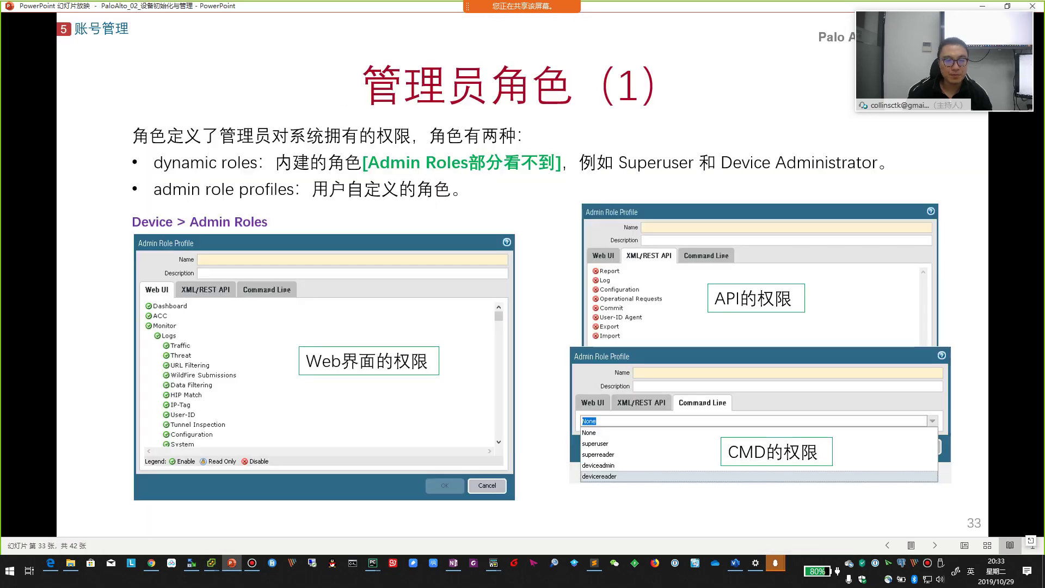
pyautogui.press('Right')
pyautogui.press('Right')
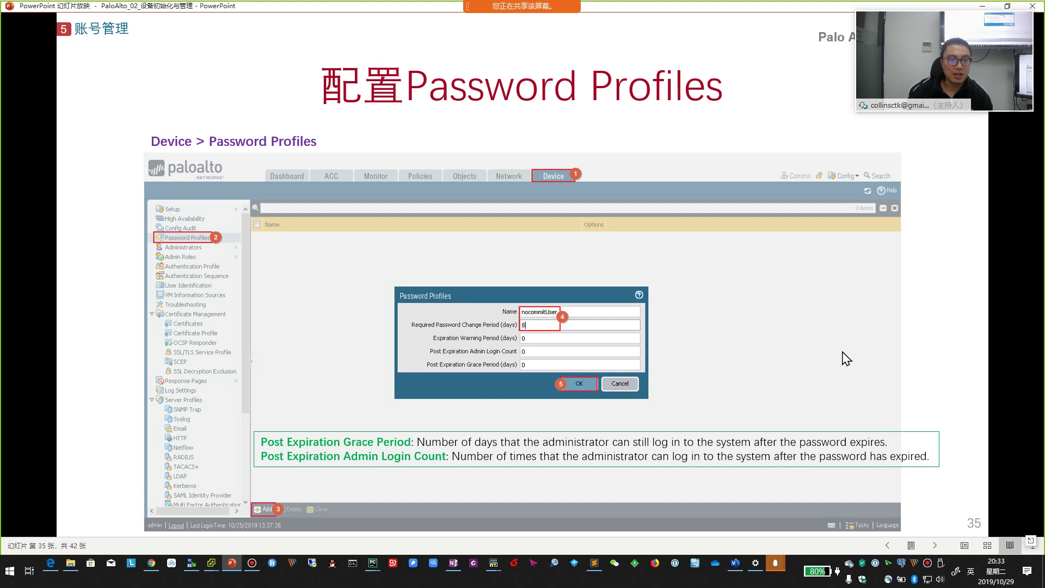
pyautogui.press('Right')
pyautogui.press('Left')
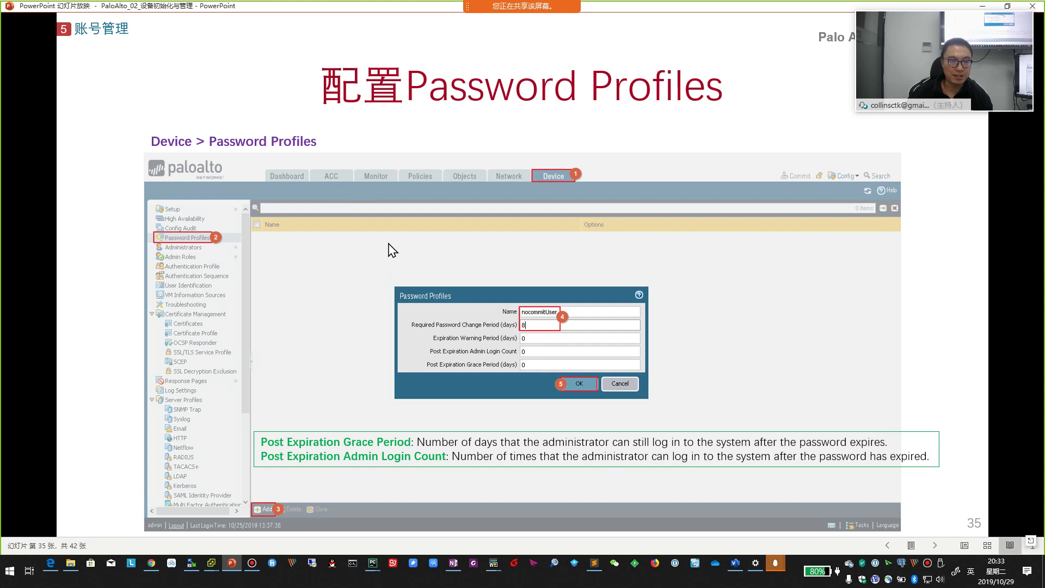
pyautogui.hotkey('alt', 'Tab')
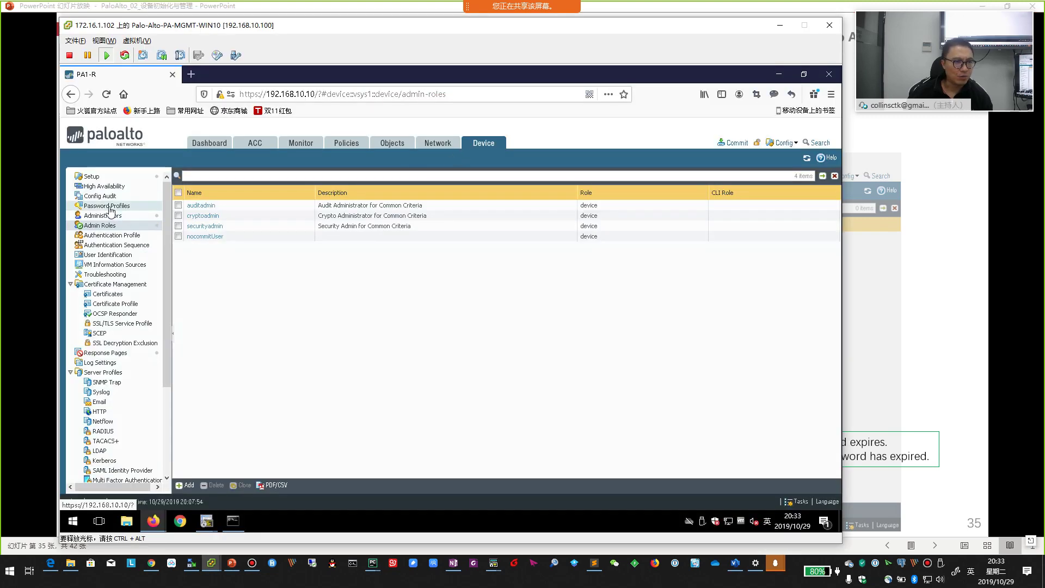
pyautogui.click(110, 206)
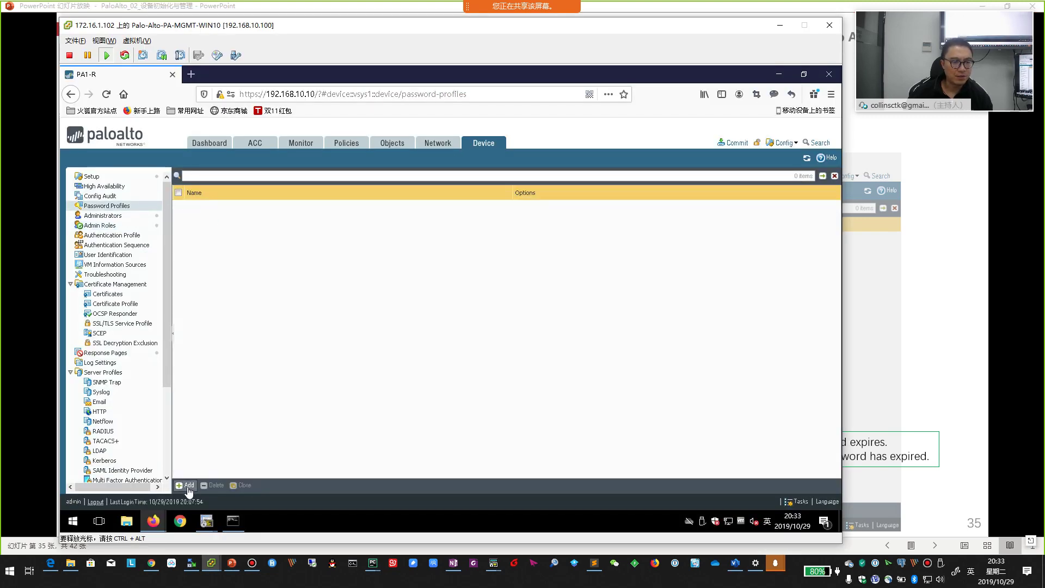
# - Add password profile nocommitUser with an 8-day required password change period, other fields 0
pyautogui.click(185, 485)
pyautogui.hotkey('alt', 'Tab')
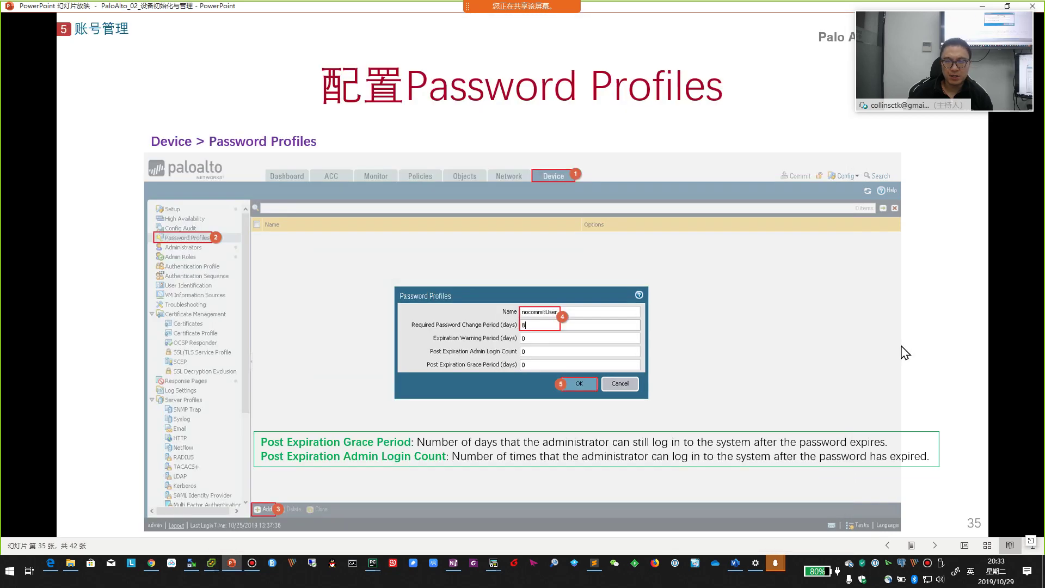
pyautogui.hotkey('alt', 'Tab')
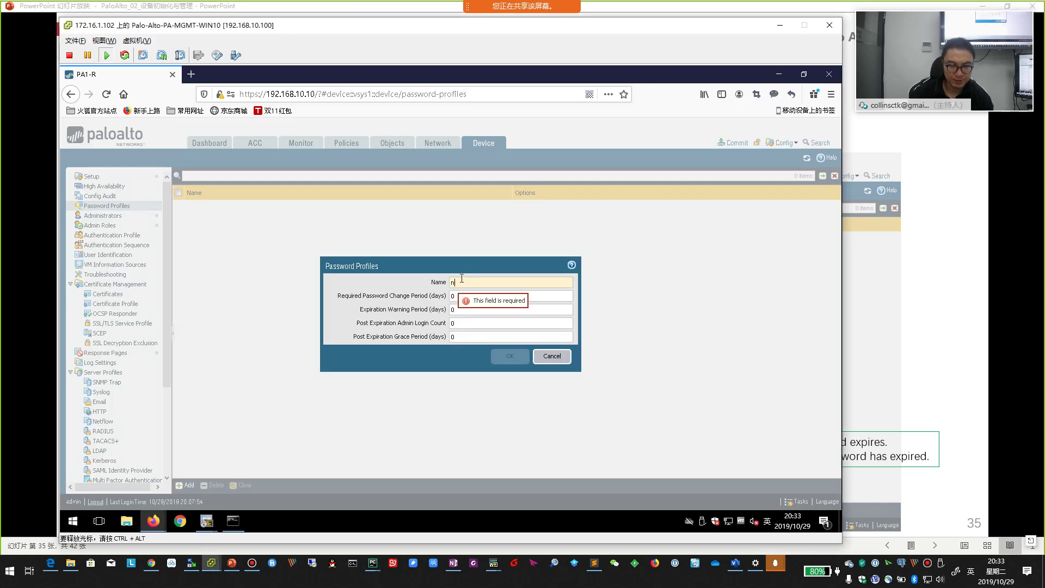
pyautogui.write('nocommitUser')
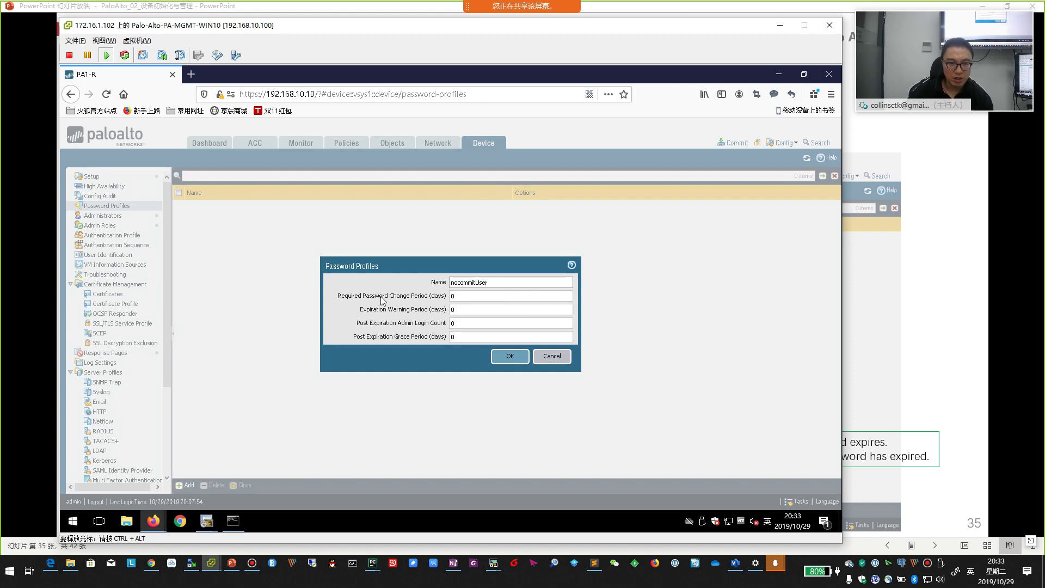
pyautogui.click(474, 296)
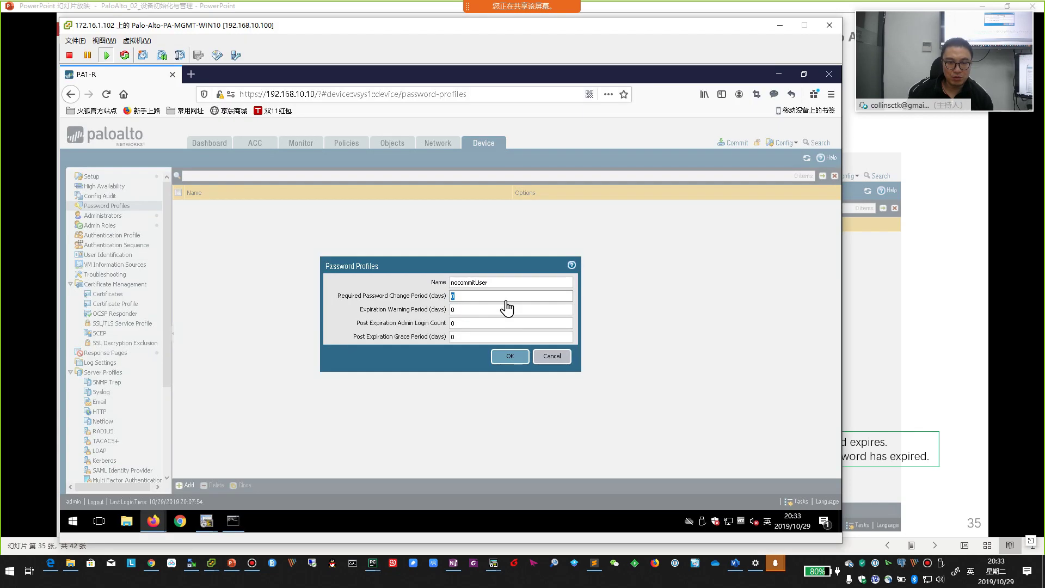
pyautogui.click(507, 308)
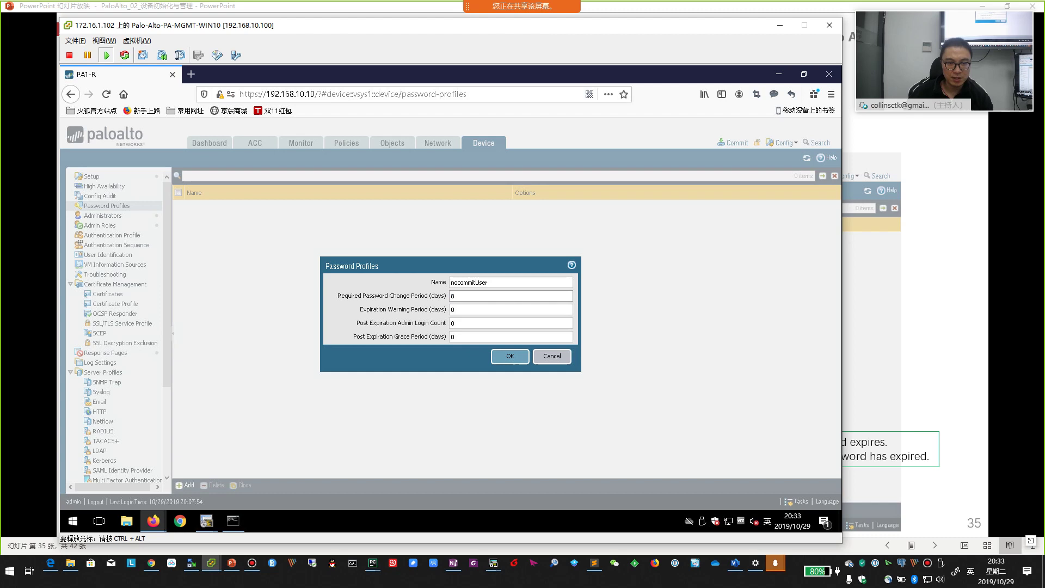
pyautogui.click(470, 310)
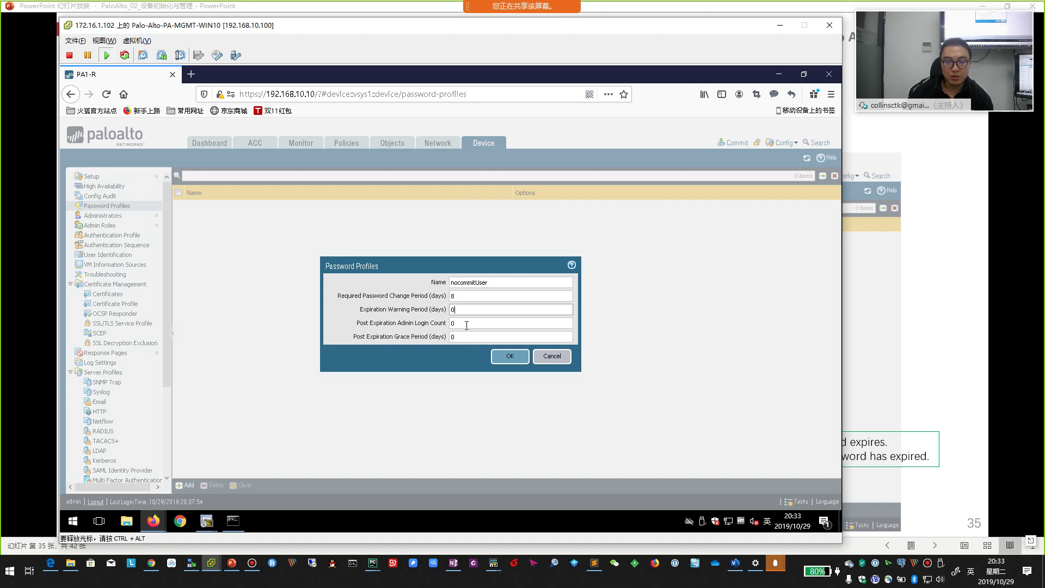
pyautogui.click(467, 325)
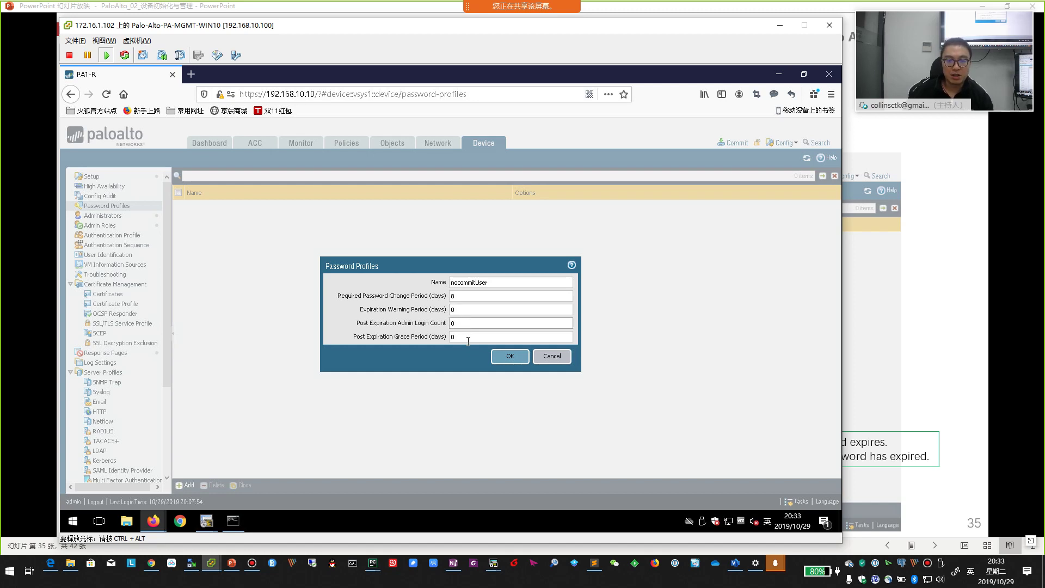
pyautogui.click(463, 336)
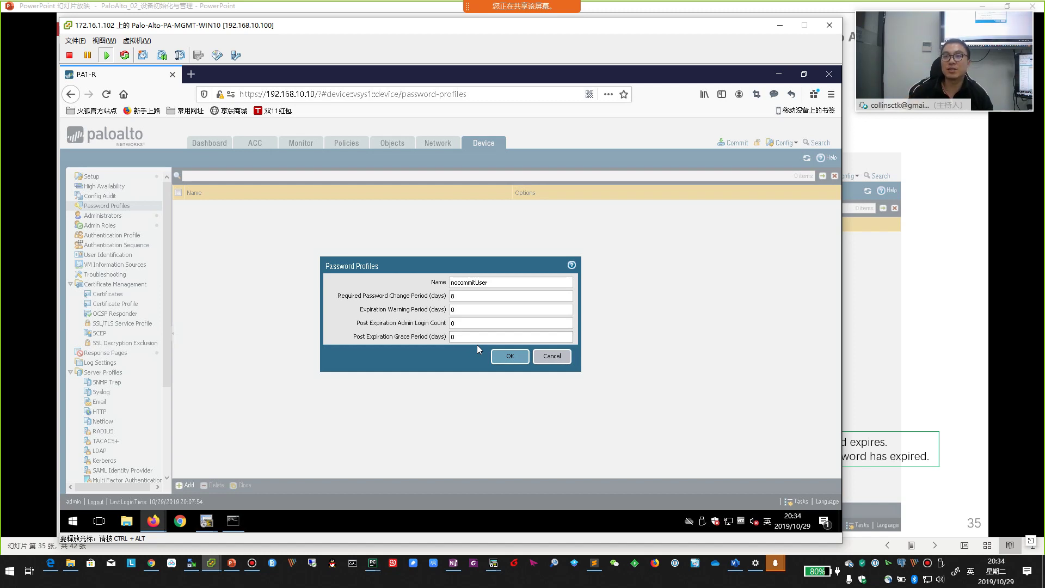
pyautogui.click(511, 355)
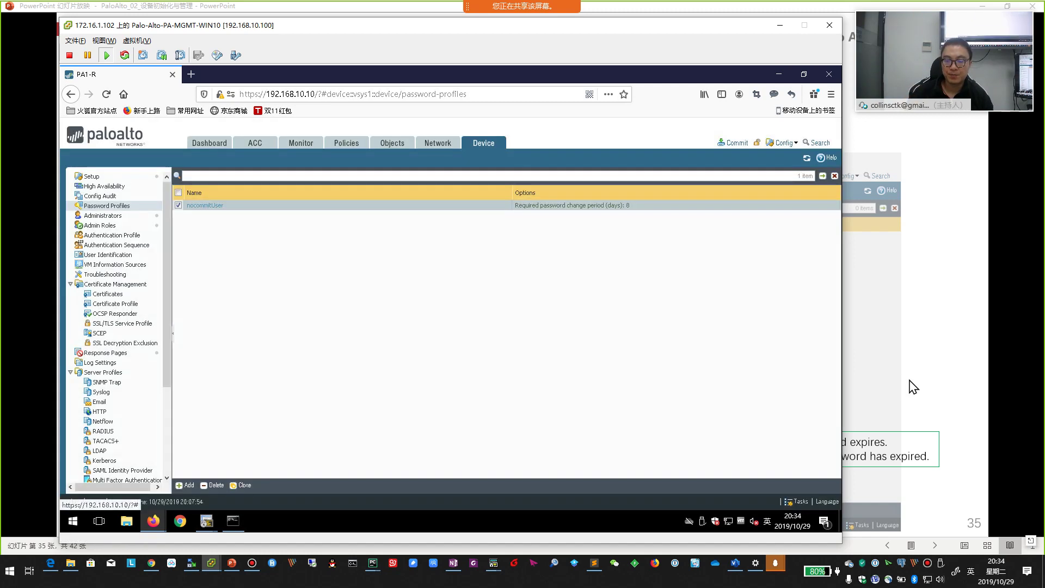
pyautogui.click(909, 386)
pyautogui.press('Right')
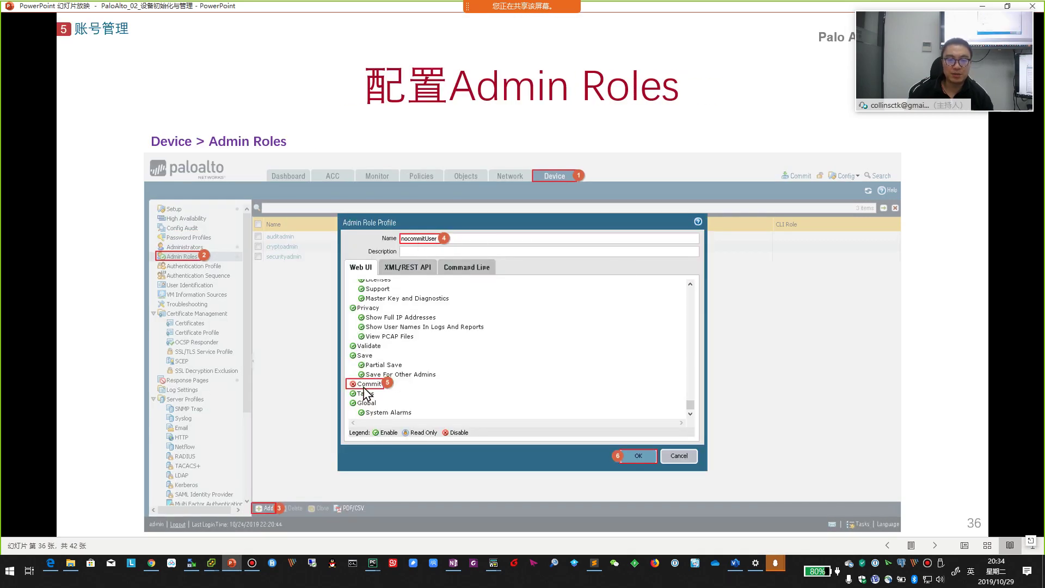
pyautogui.press('Right')
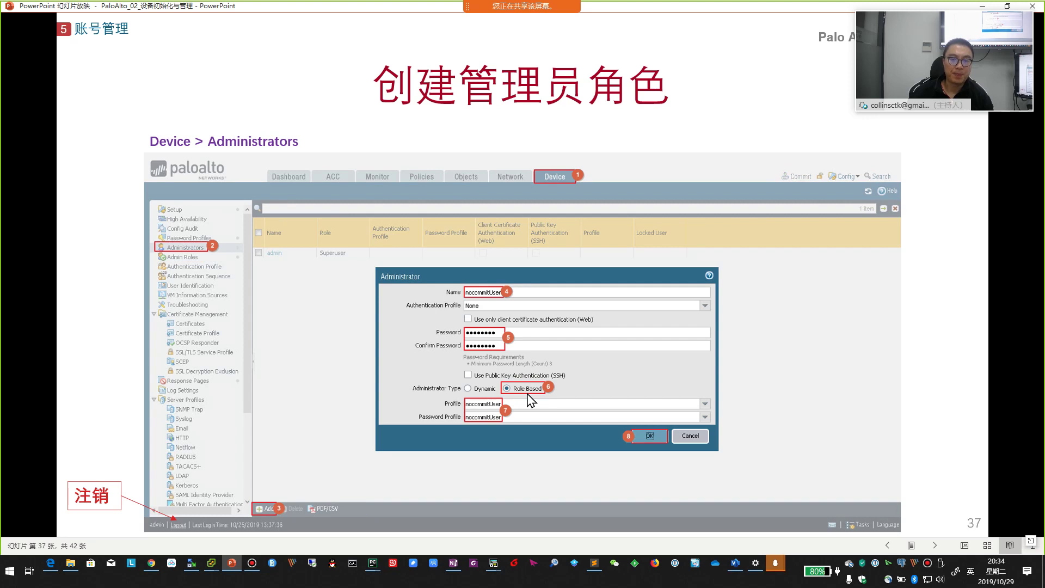
pyautogui.hotkey('alt', 'Tab')
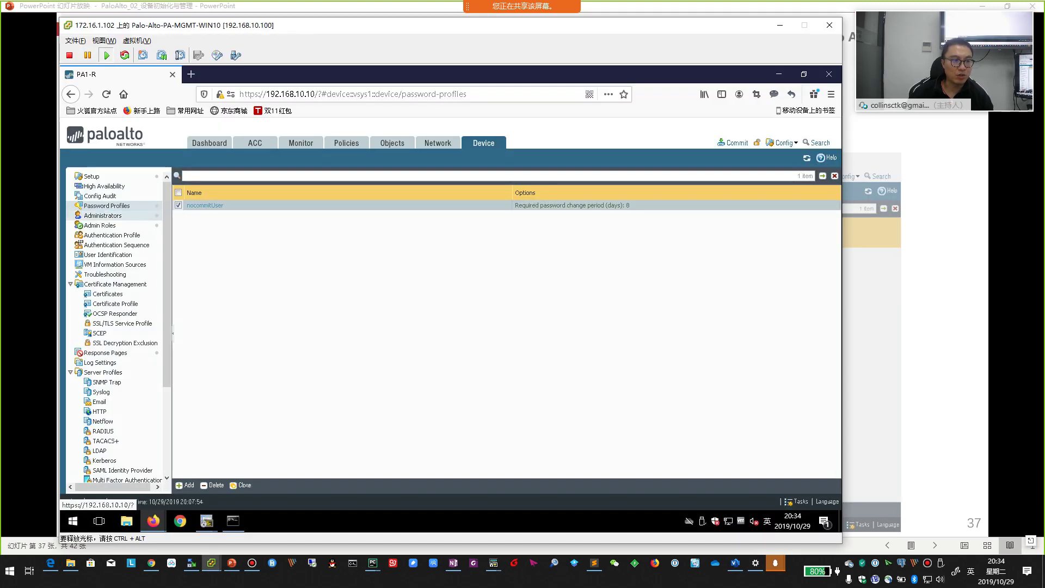
pyautogui.click(103, 216)
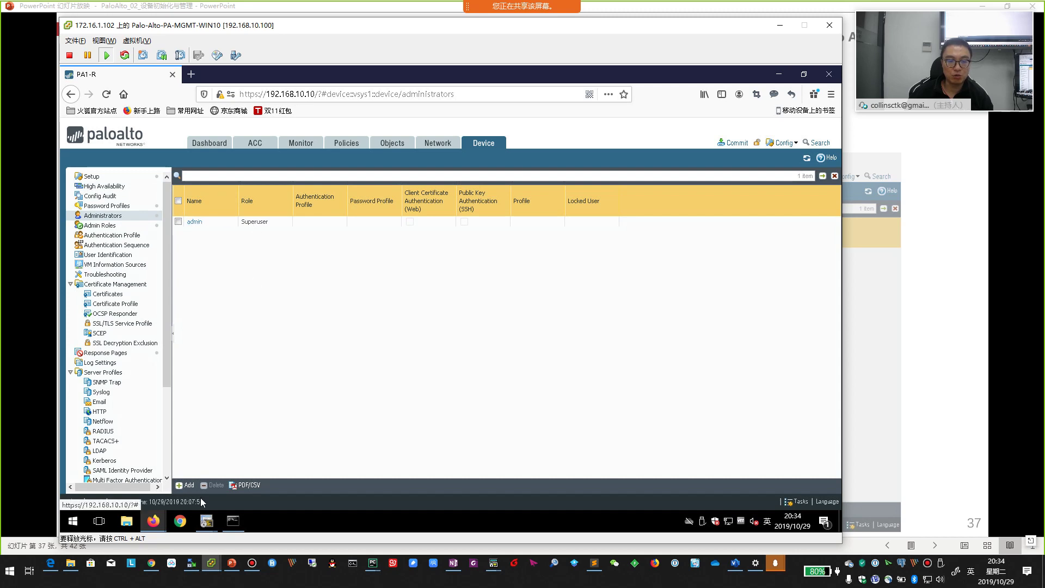
pyautogui.click(185, 485)
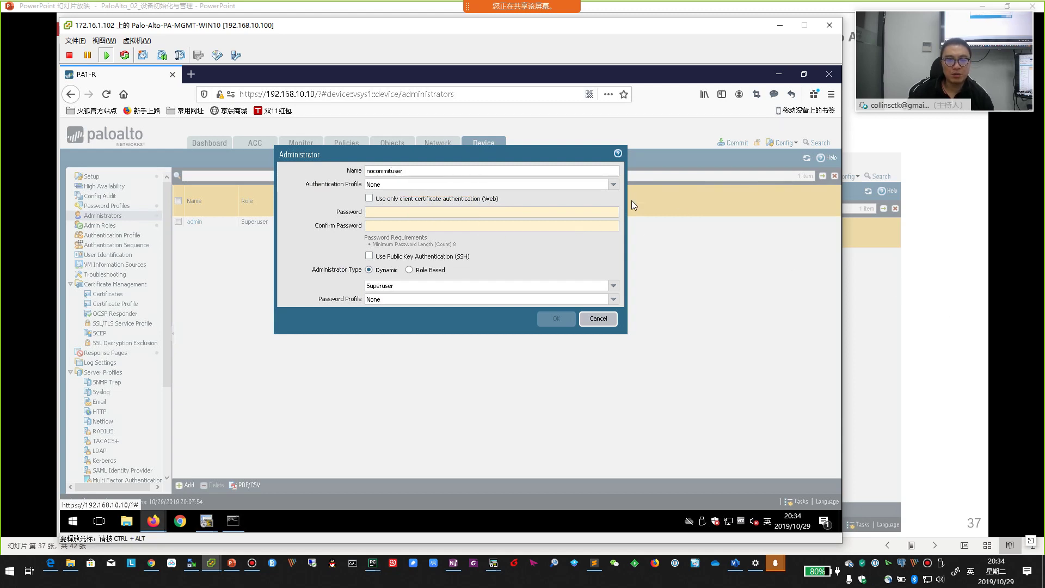
pyautogui.hotkey('alt', 'Tab')
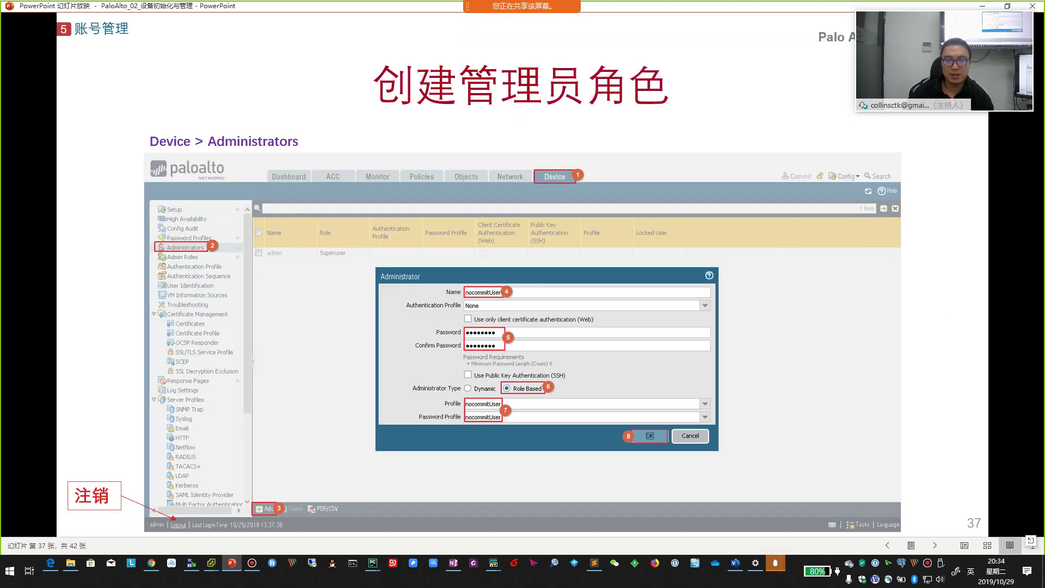
pyautogui.hotkey('alt', 'Tab')
pyautogui.click(397, 212)
pyautogui.write('a')
pyautogui.press('Tab')
pyautogui.write('aaaaaaaa')
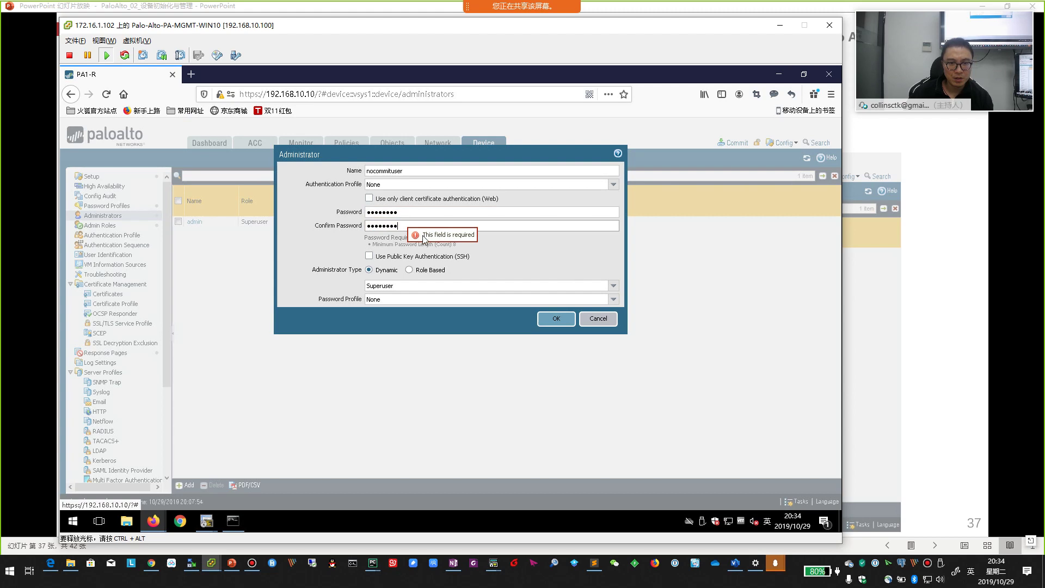
pyautogui.click(613, 286)
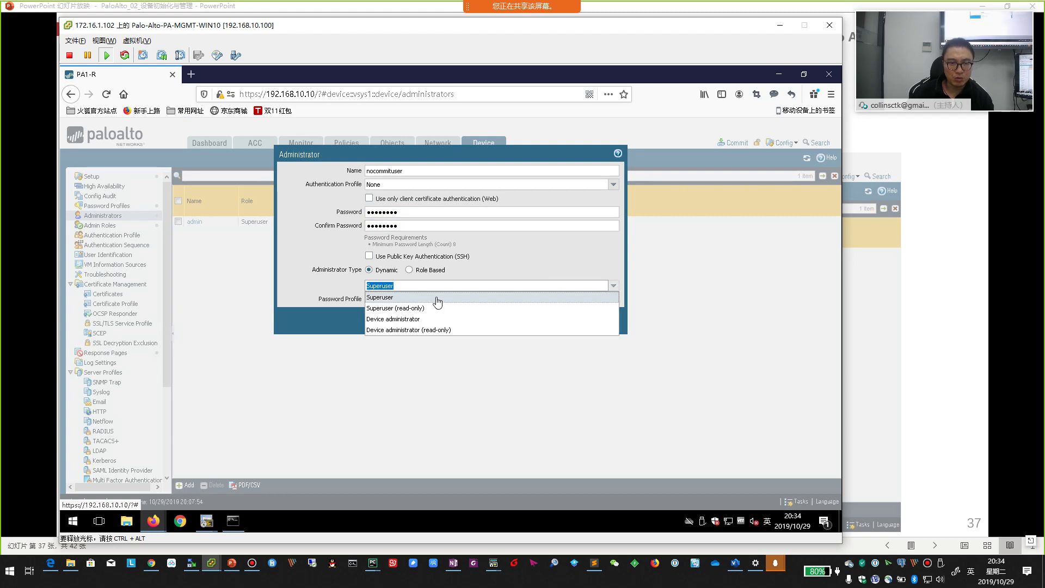
pyautogui.press('Escape')
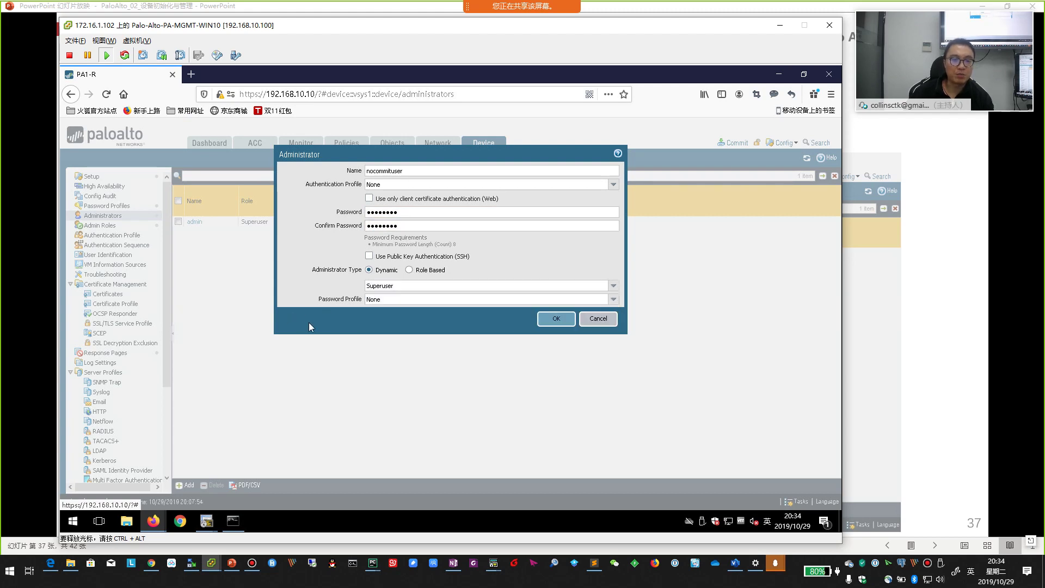
pyautogui.click(599, 319)
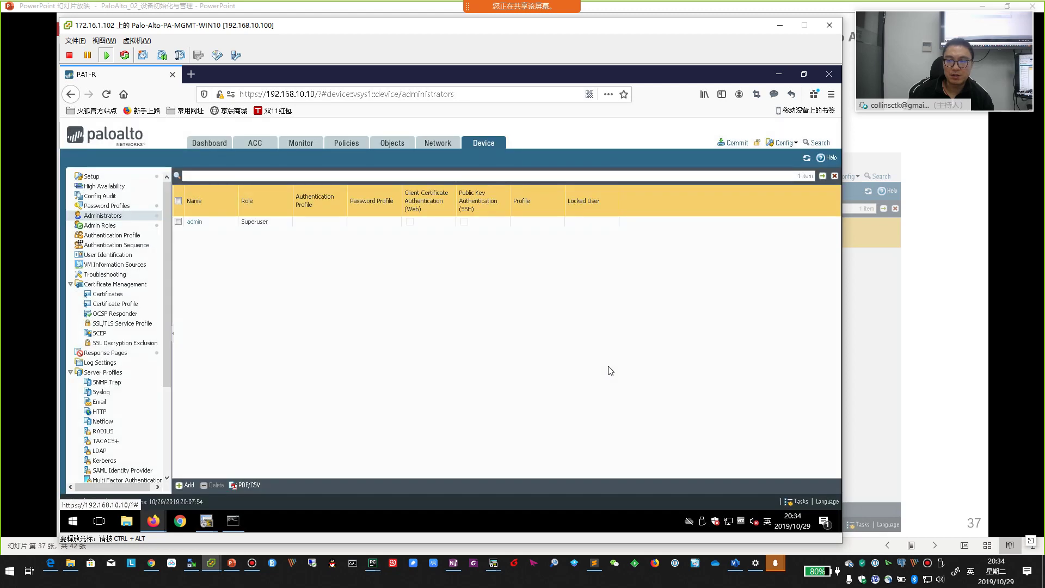
# - Commit all pending changes, checking the admin roles slide while the commit runs
pyautogui.click(732, 142)
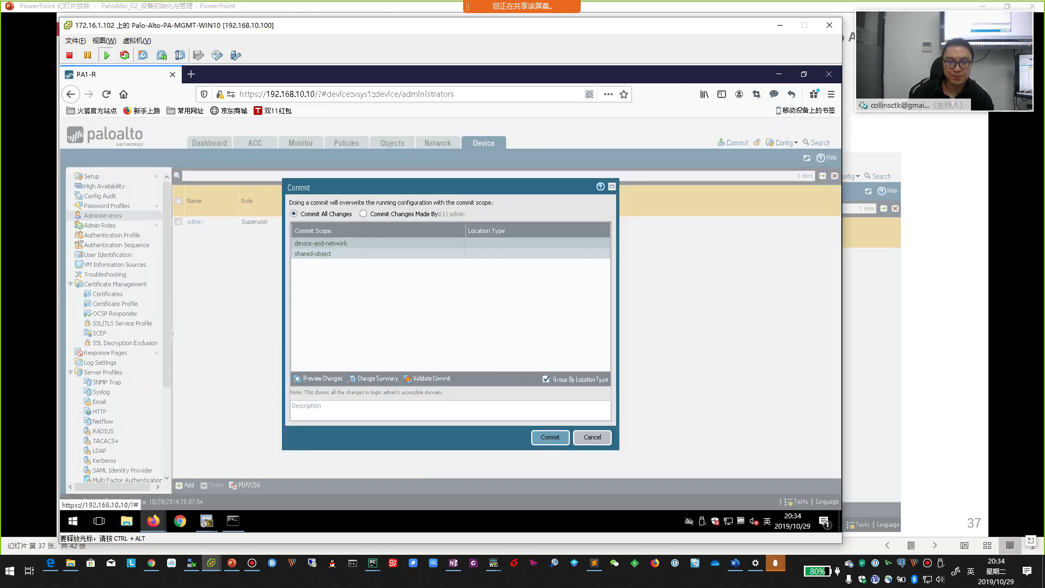
pyautogui.click(549, 439)
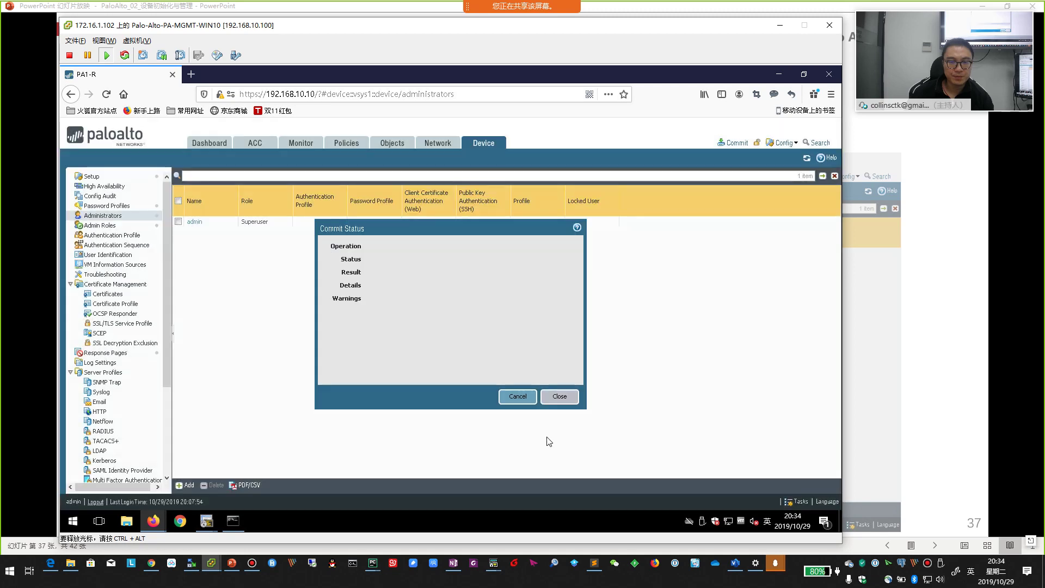
pyautogui.hotkey('alt', 'Tab')
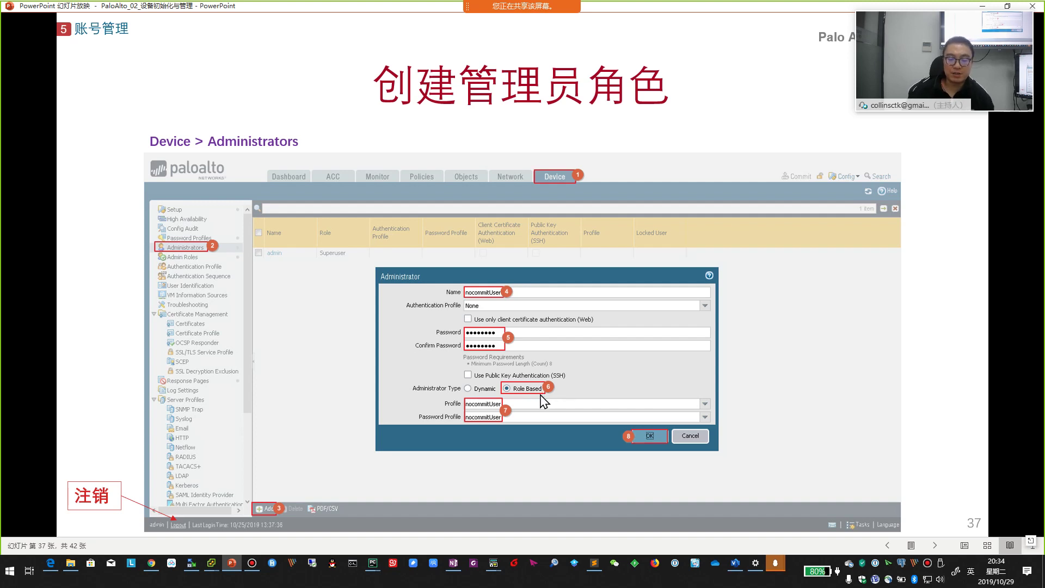
pyautogui.hotkey('alt', 'Tab')
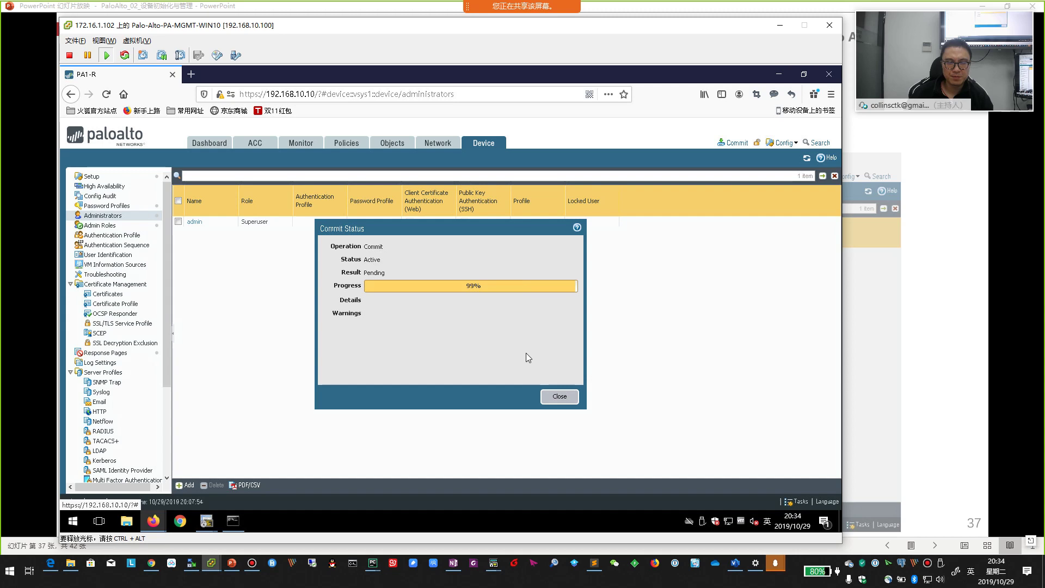
# - Close the commit status and start administrator nocommitUser with authentication profile None and a password
pyautogui.click(559, 397)
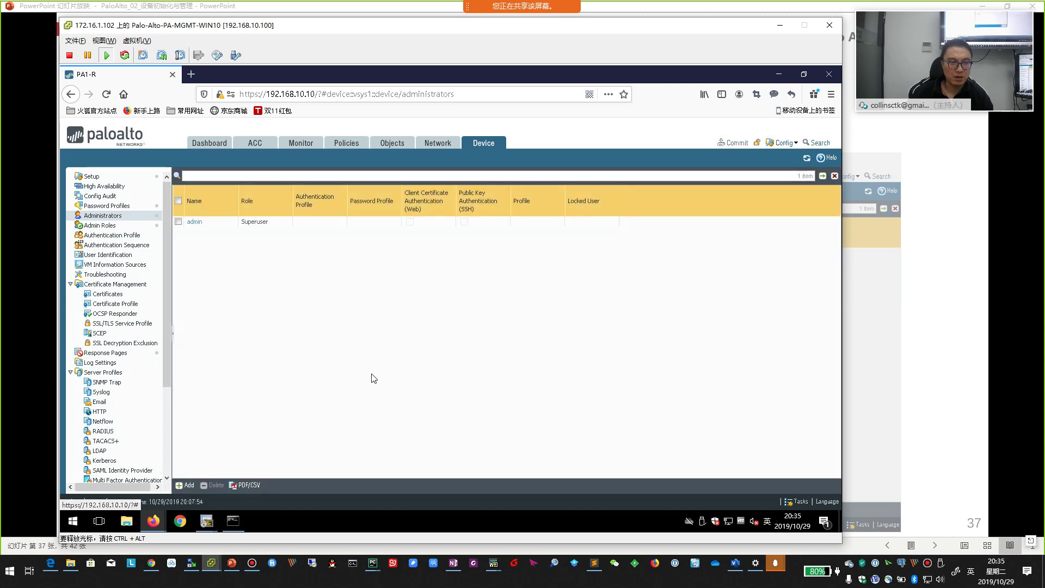
pyautogui.click(185, 485)
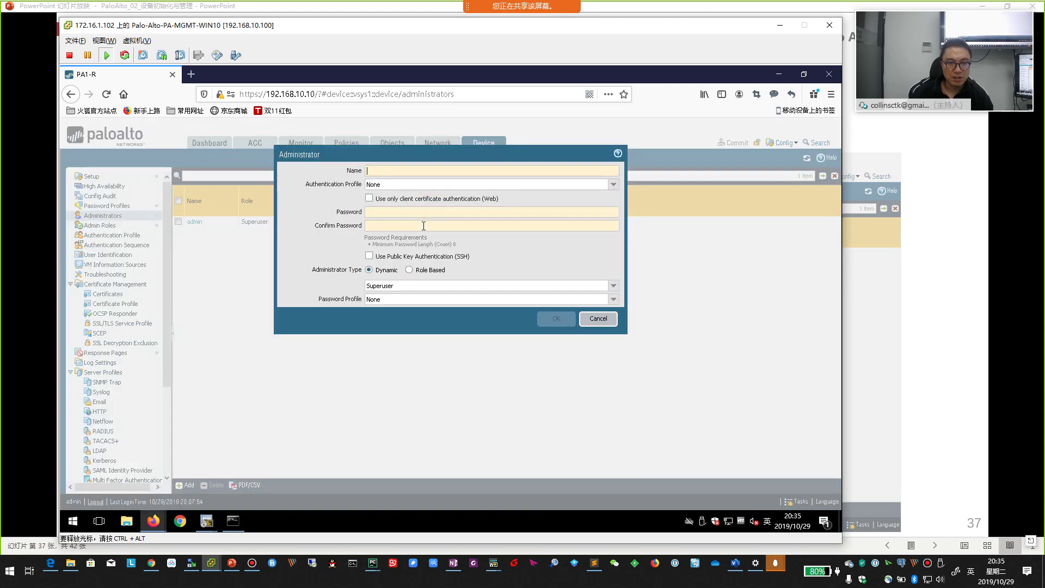
pyautogui.write('nocommituser')
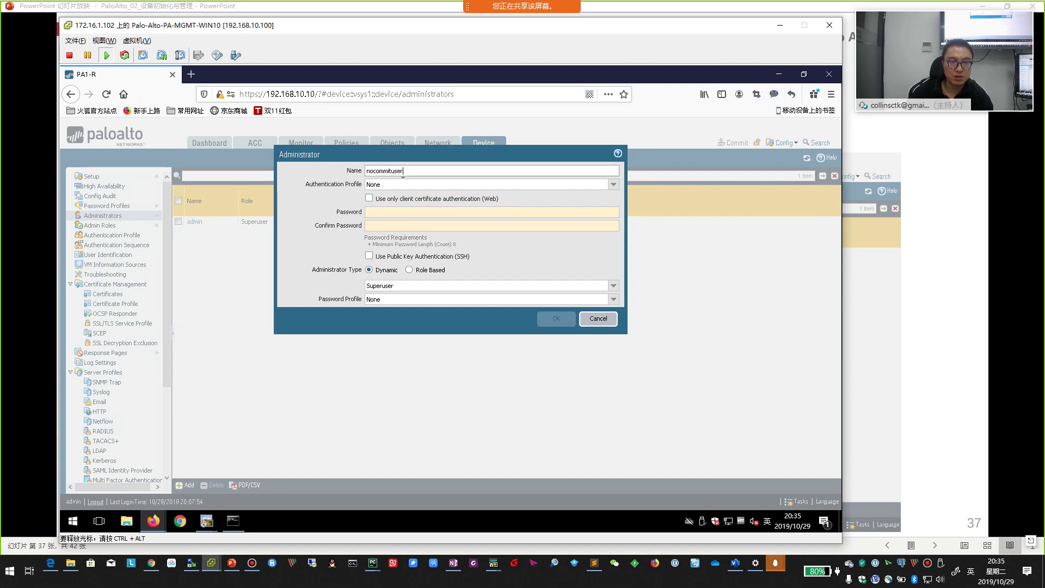
pyautogui.click(613, 185)
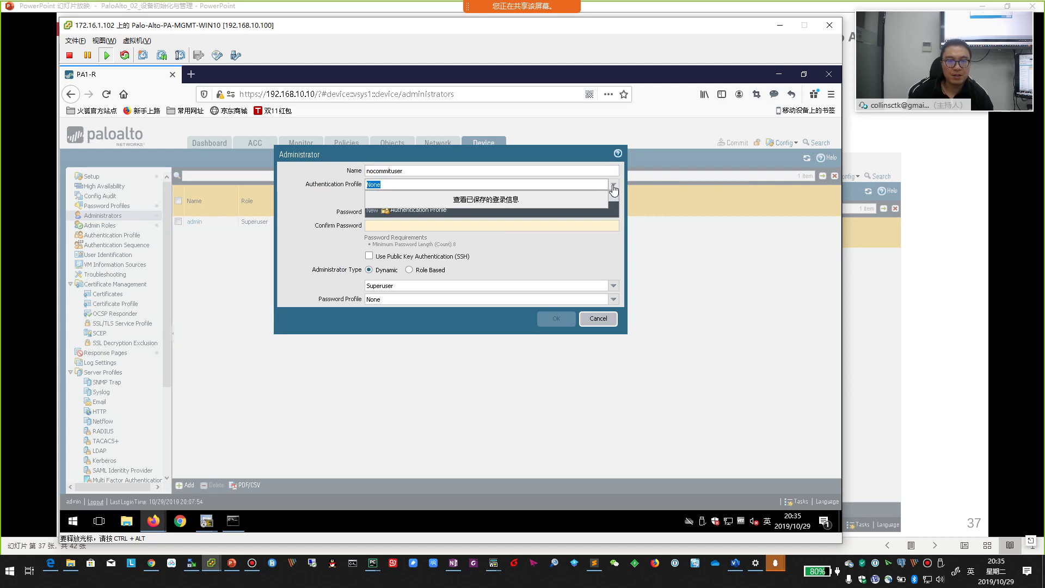
pyautogui.click(621, 205)
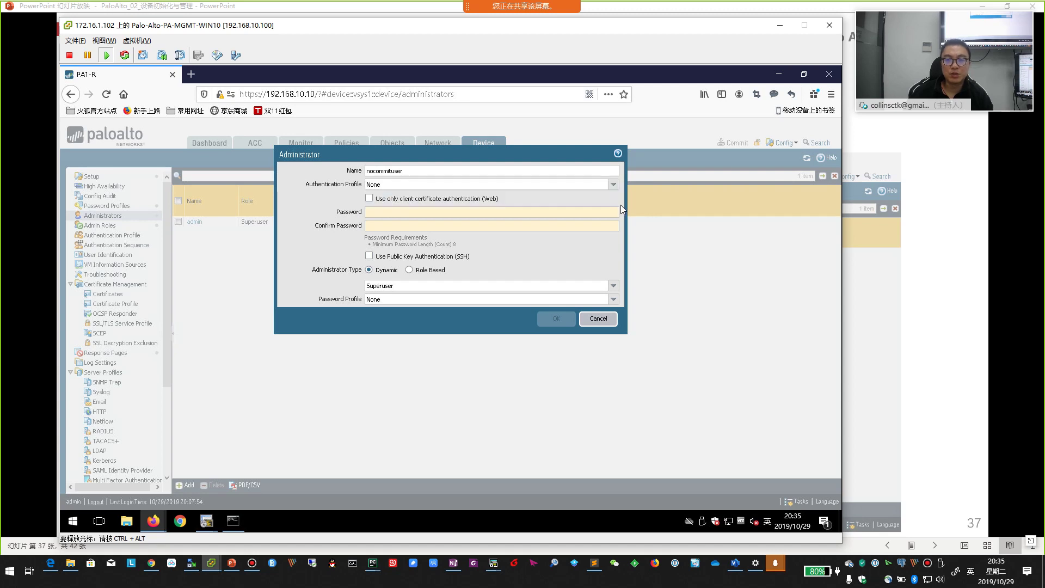
pyautogui.click(563, 213)
pyautogui.write('1')
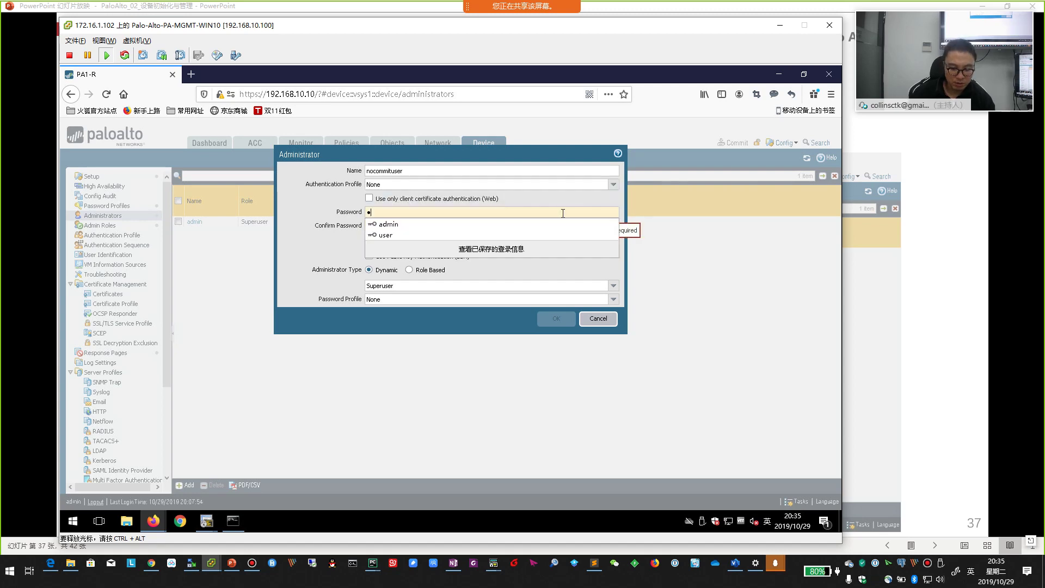
pyautogui.write('23456')
pyautogui.press('Tab')
pyautogui.write('1234')
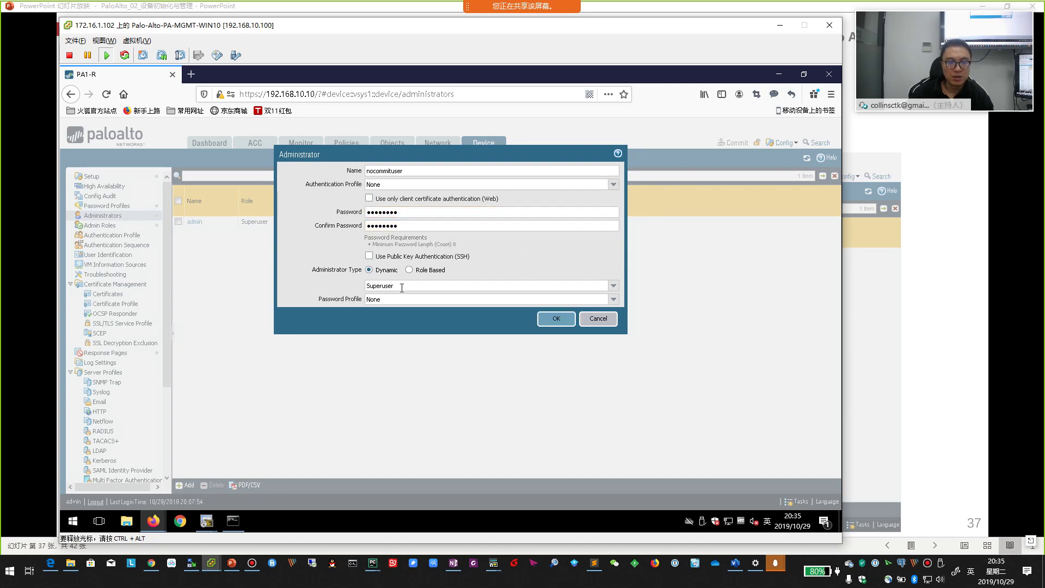
# - Make the administrator Role Based with the nocommitUser admin role profile
pyautogui.click(615, 288)
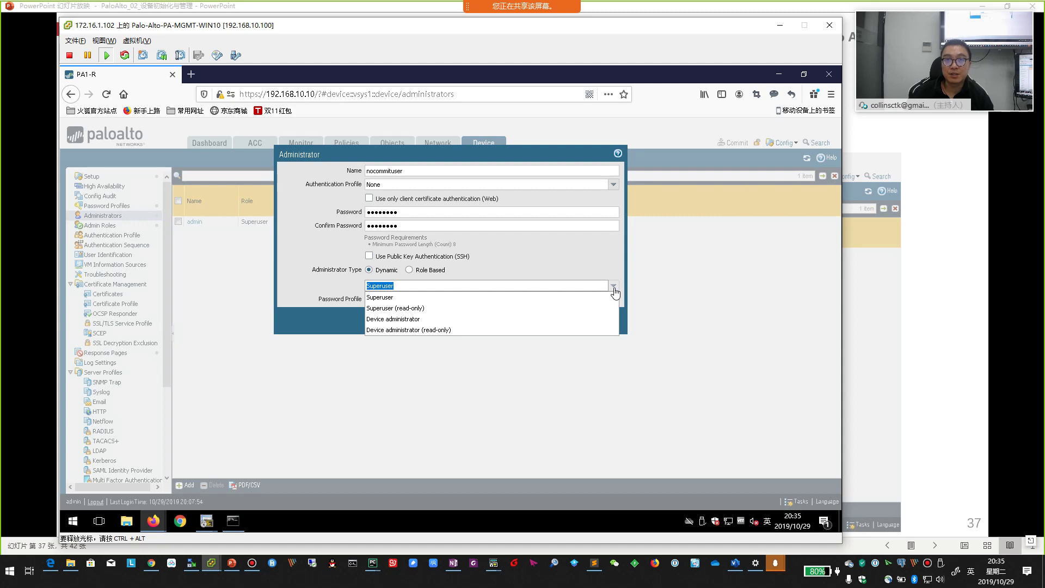
pyautogui.click(553, 237)
pyautogui.click(409, 270)
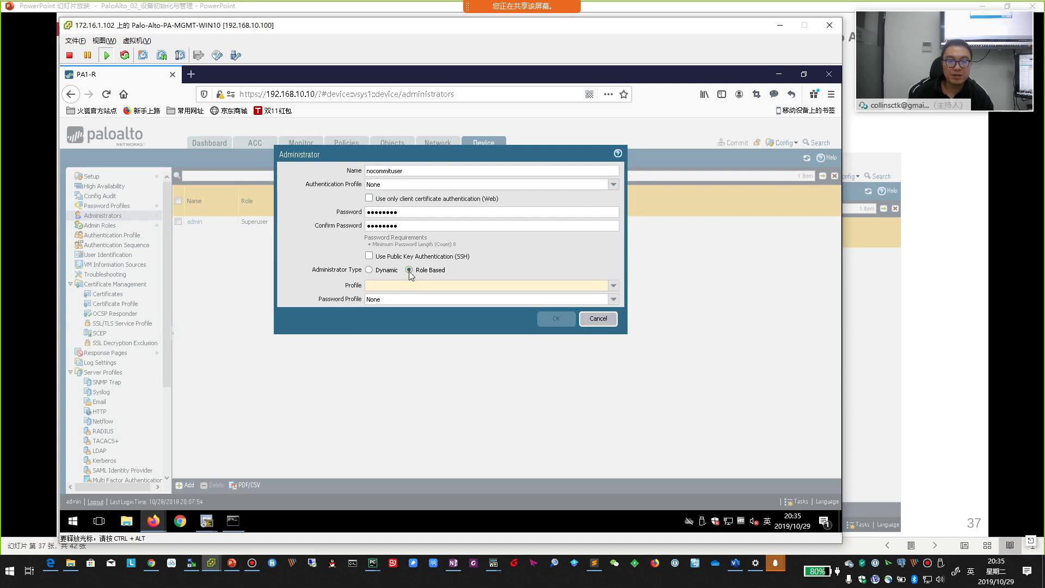
pyautogui.click(565, 287)
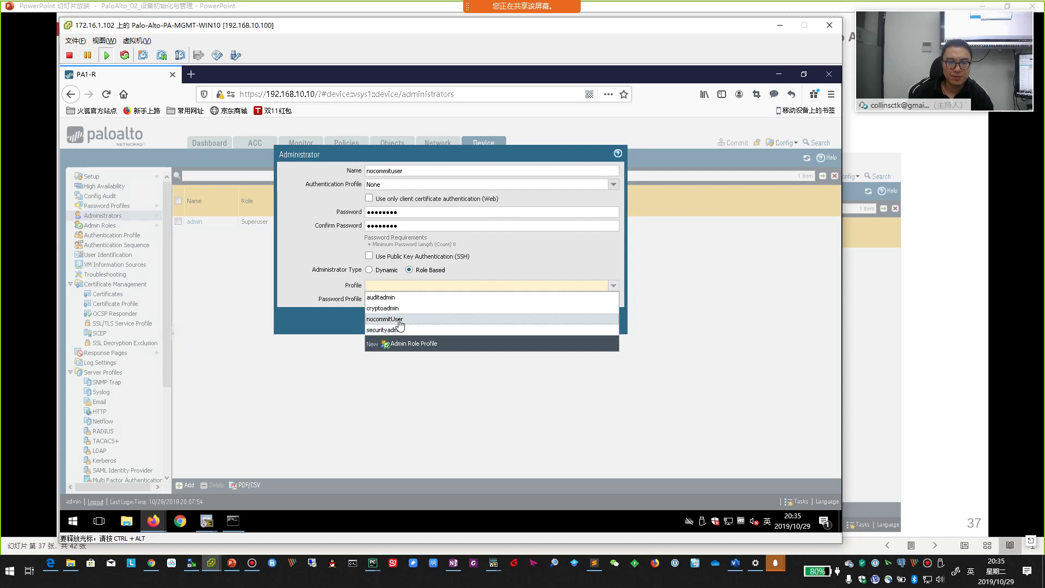
pyautogui.click(400, 321)
pyautogui.click(428, 285)
# - Apply the nocommitUser password profile and save the new administrator
pyautogui.click(614, 299)
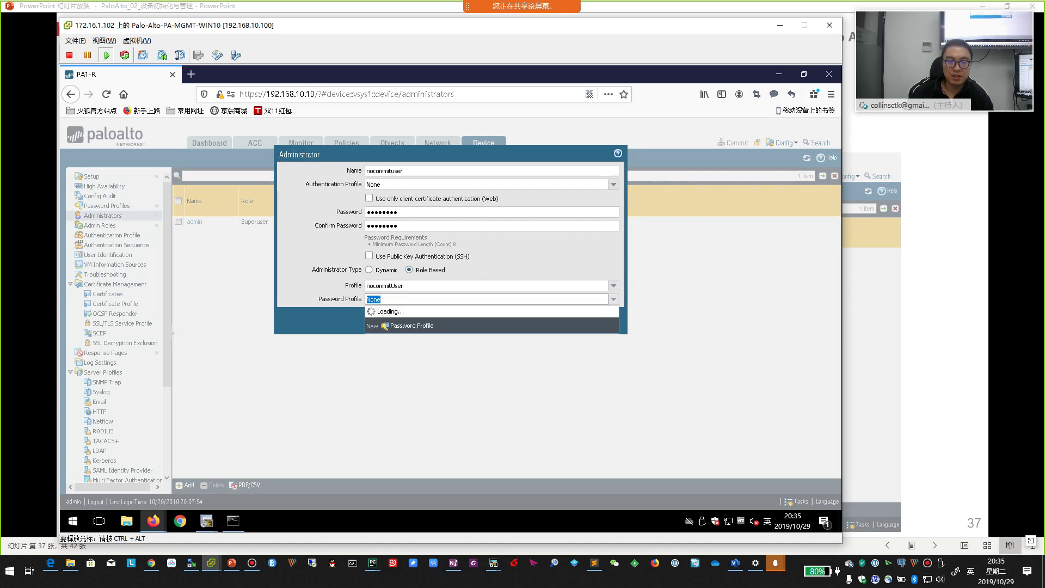
pyautogui.click(385, 322)
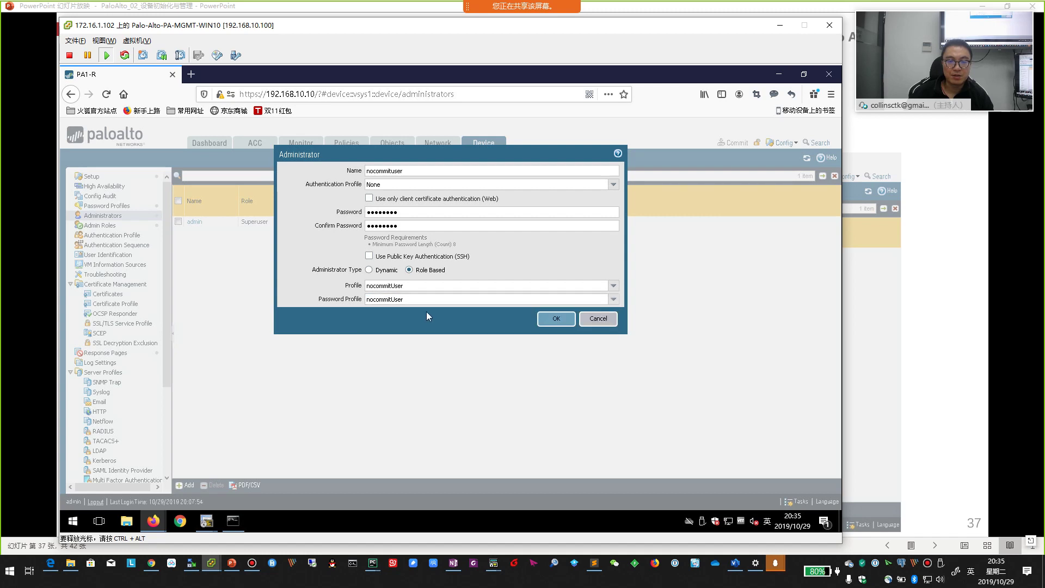
pyautogui.doubleClick(422, 285)
pyautogui.doubleClick(417, 299)
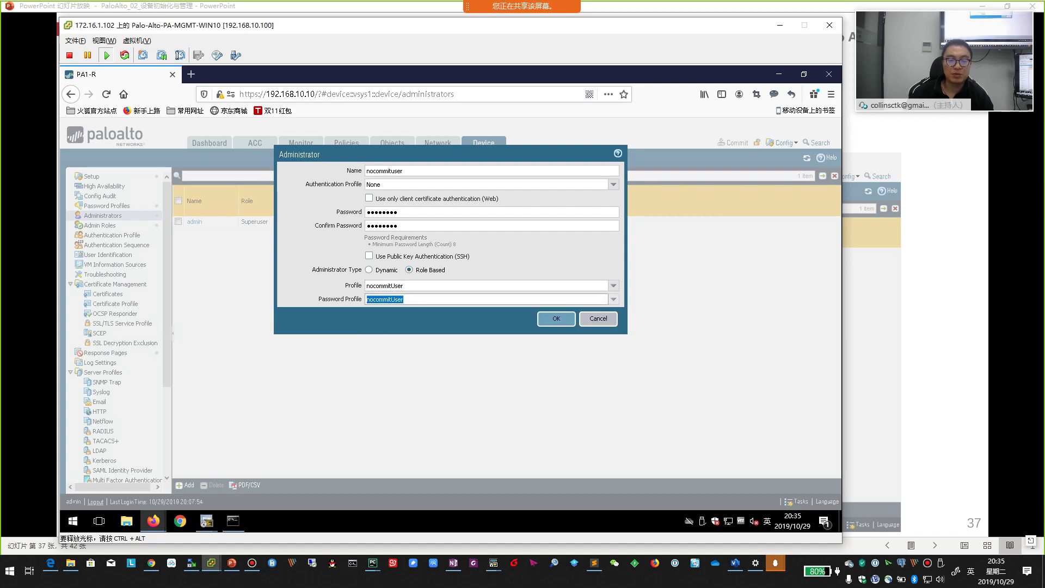
pyautogui.click(418, 212)
pyautogui.click(556, 319)
# - Glance at the login check slide, return to slide 37, then back to Administrators
pyautogui.hotkey('alt', 'Tab')
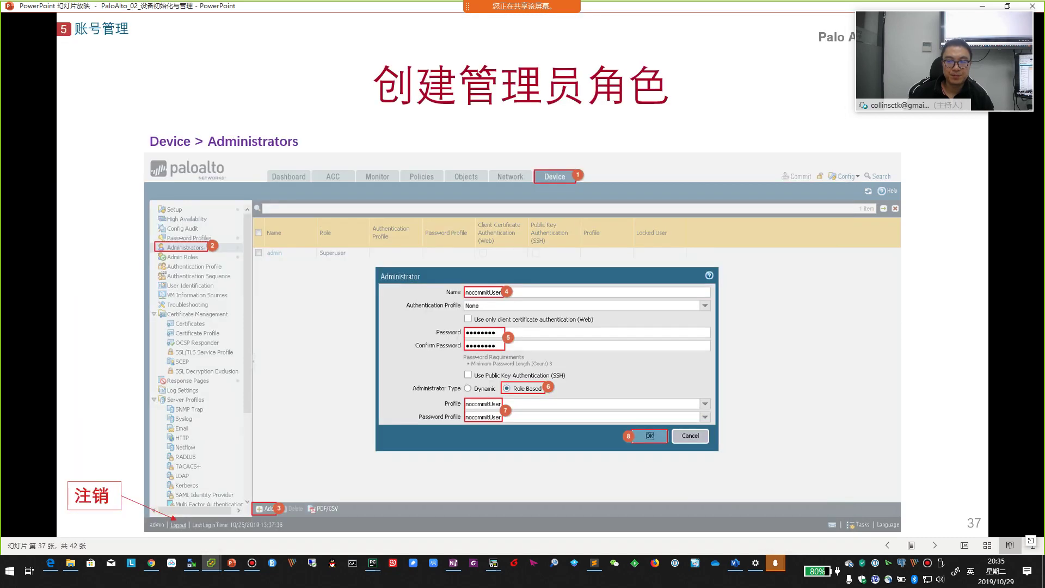
pyautogui.press('Right')
pyautogui.press('Left')
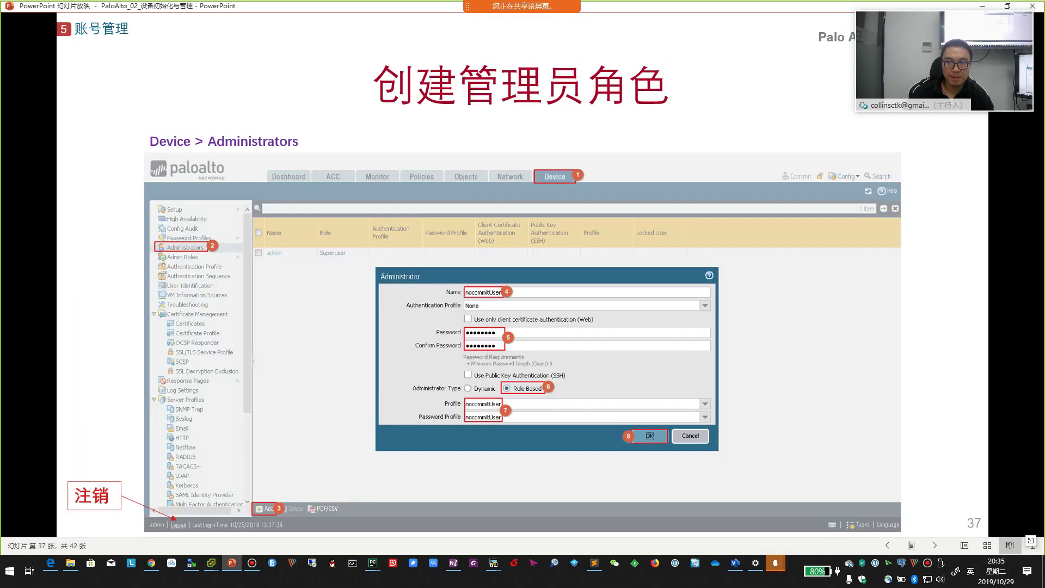
pyautogui.hotkey('alt', 'Tab')
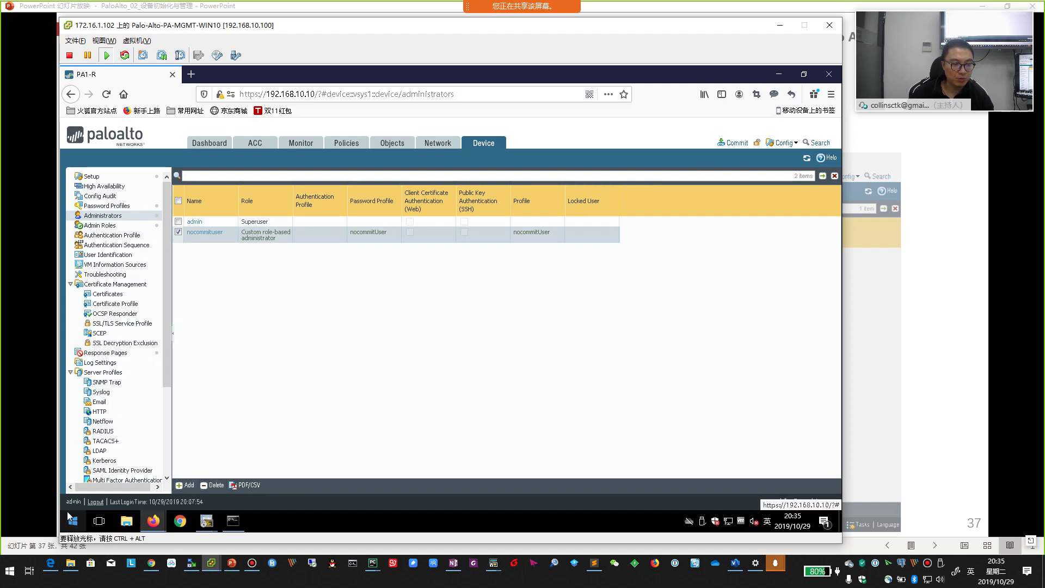
# - Log out, sign in as nocommituser, decline saving the password, and return to the slides
pyautogui.click(96, 505)
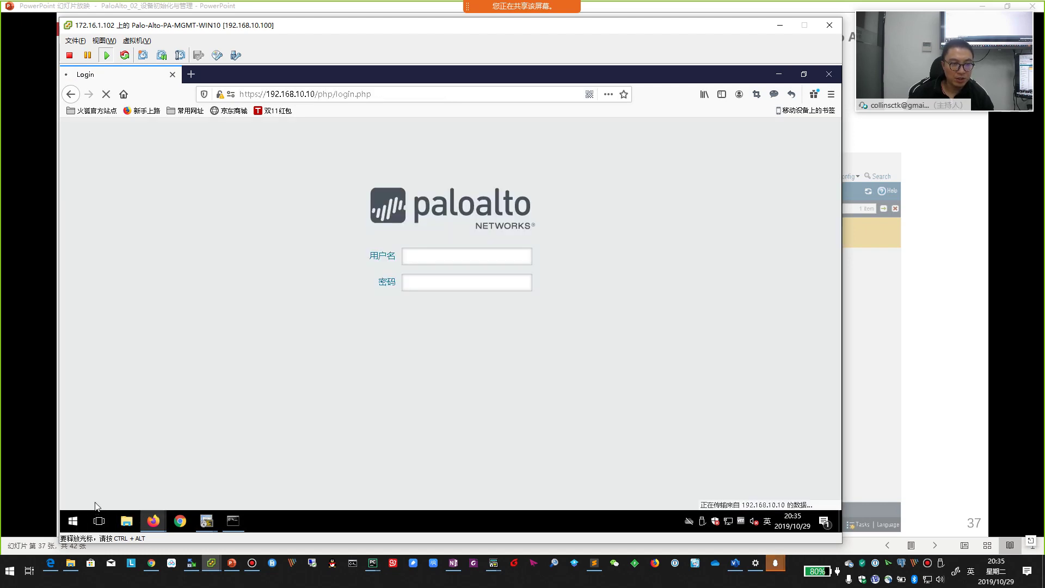
pyautogui.click(441, 256)
pyautogui.write('n')
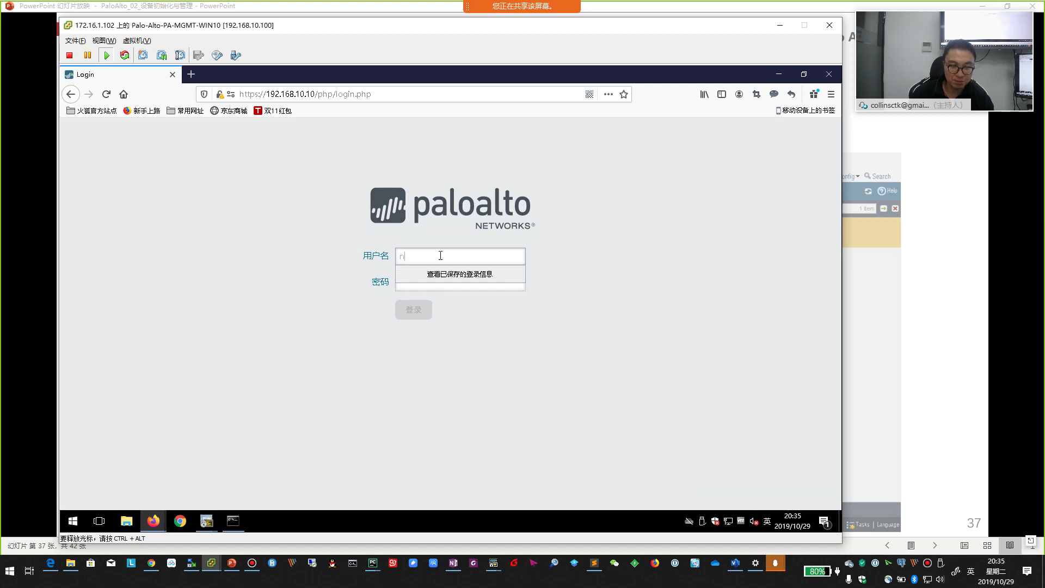
pyautogui.write('ocommit')
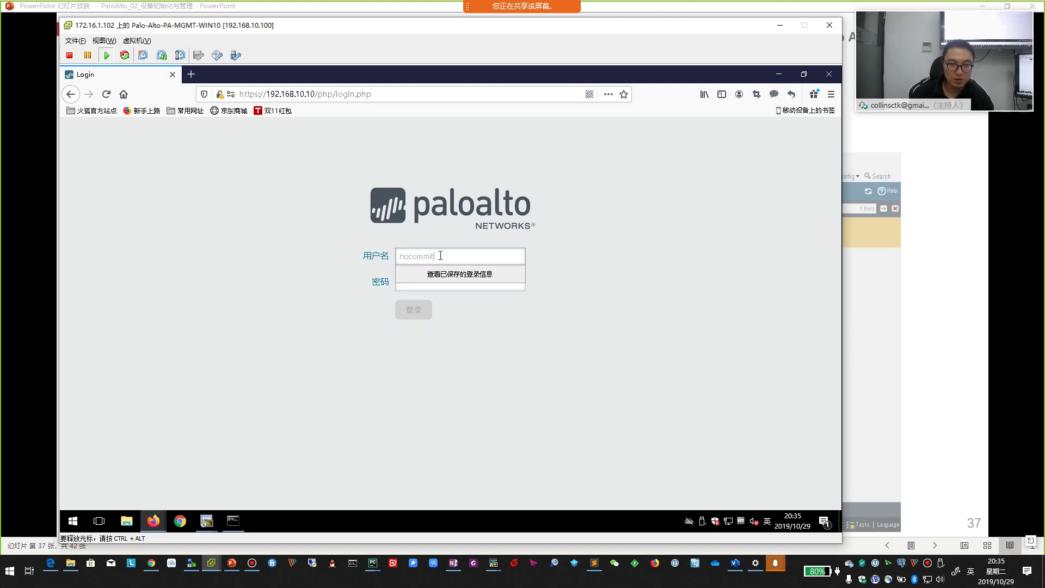
pyautogui.write('user')
pyautogui.press('Tab')
pyautogui.write('*******')
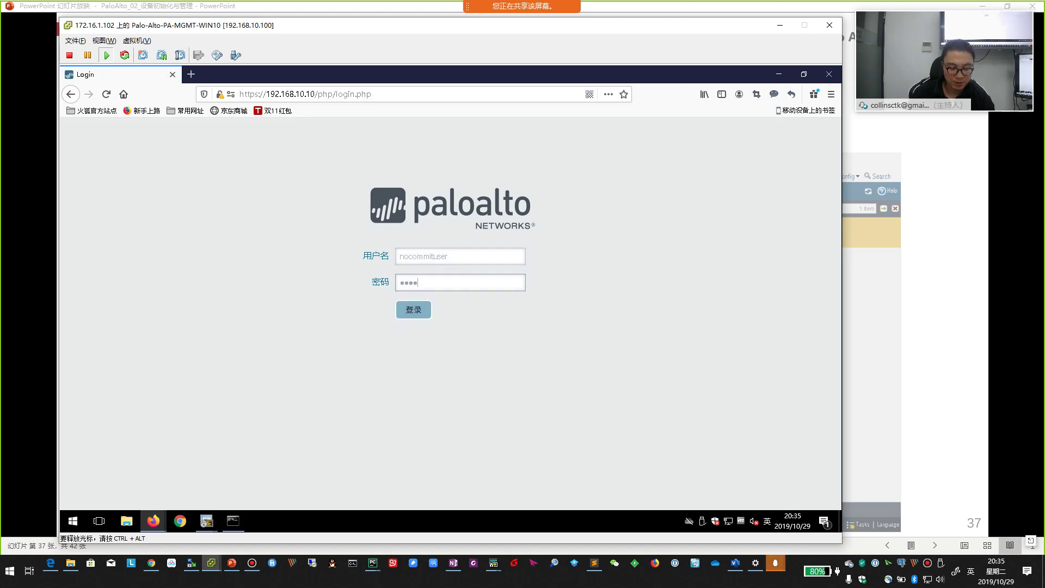
pyautogui.write('*')
pyautogui.click(413, 310)
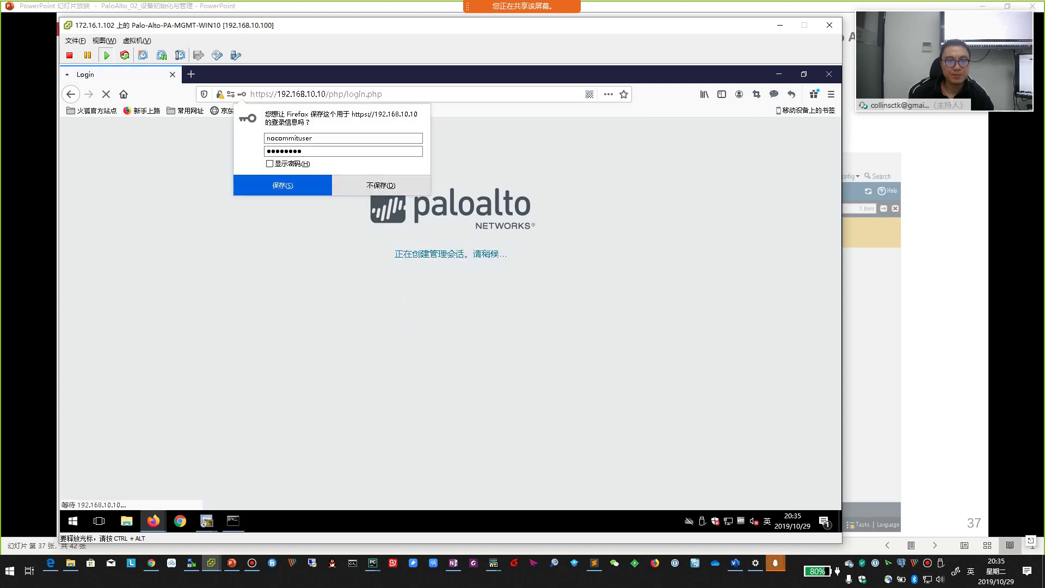
pyautogui.click(380, 186)
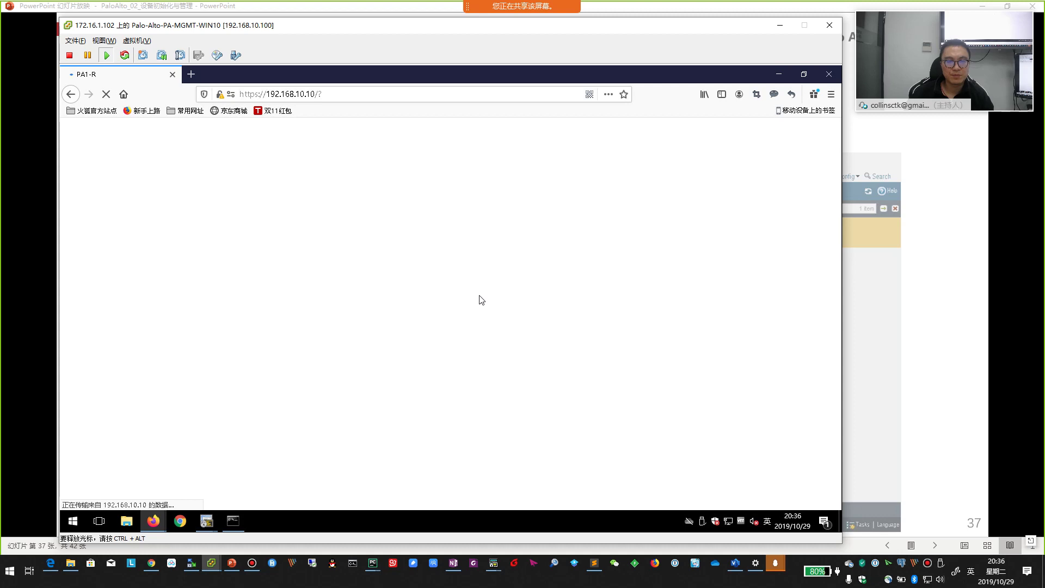
pyautogui.hotkey('alt', 'Tab')
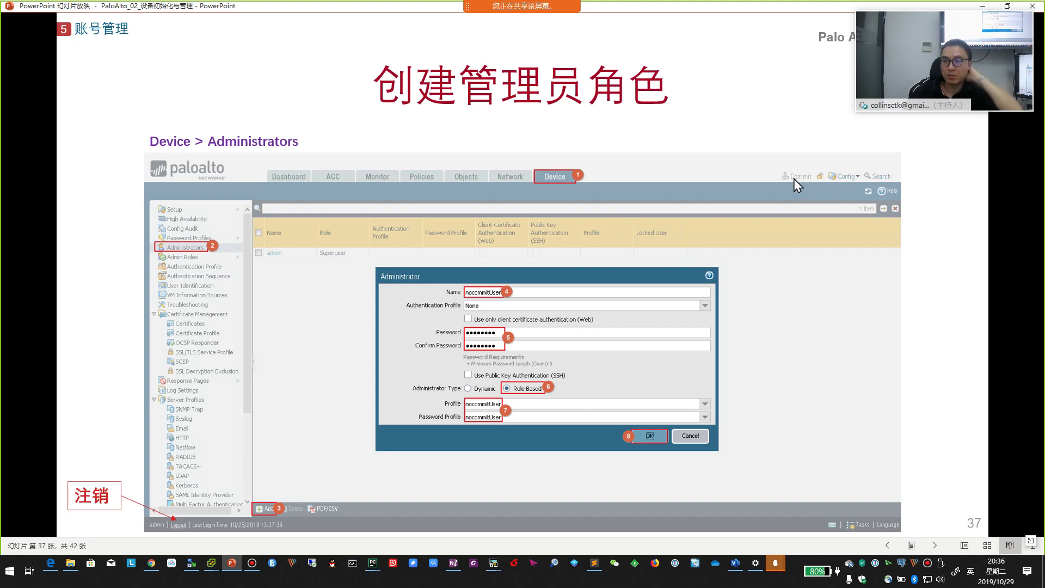
# - Advance the slideshow through slide 38 to slide 39, Locks, then return to the firewall console
pyautogui.click(785, 264)
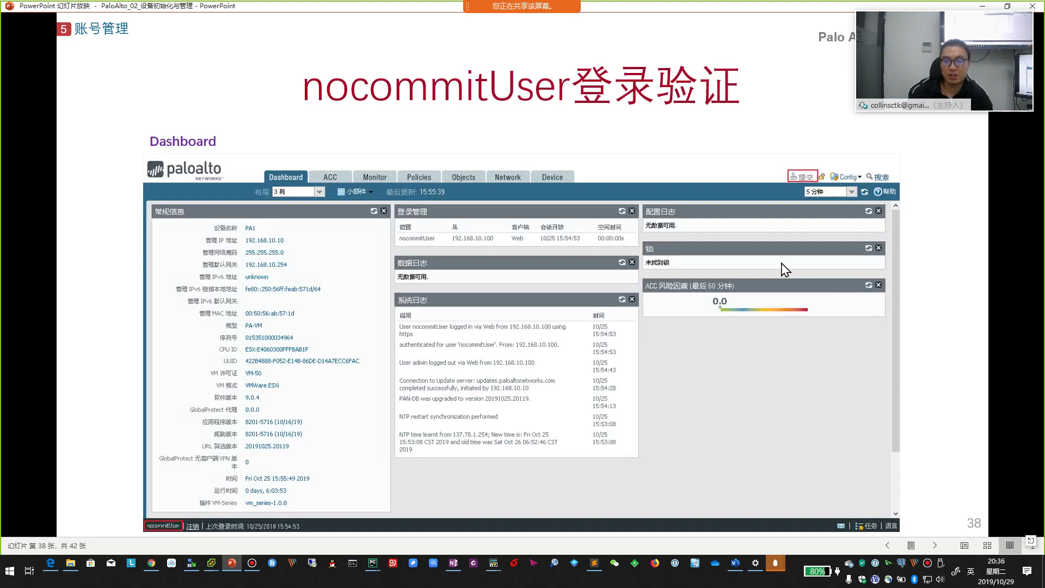
pyautogui.click(782, 264)
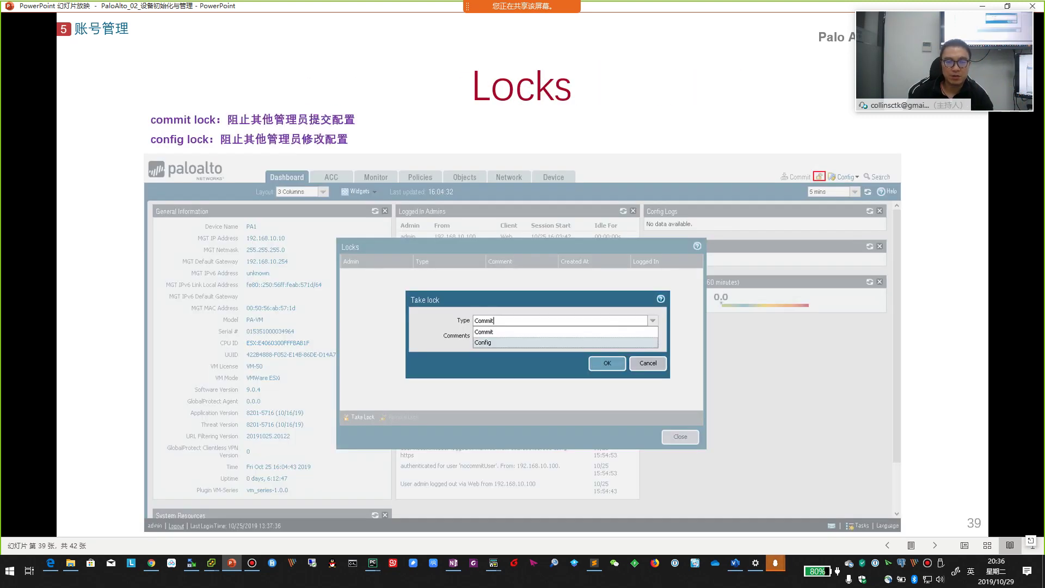
pyautogui.hotkey('alt', 'Tab')
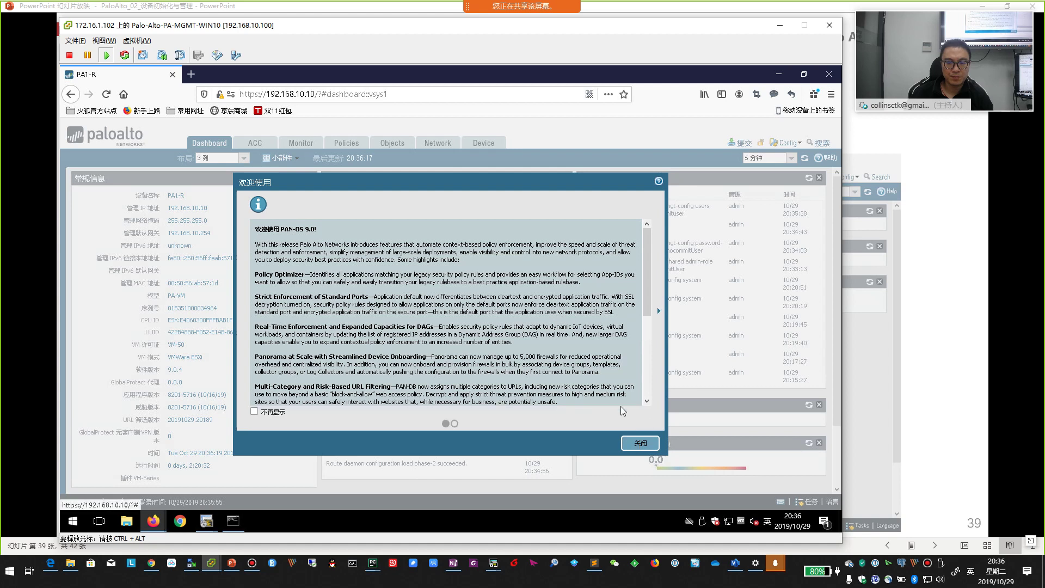
# - Permanently dismiss the PAN-OS 9.0 welcome with 不再显示, then open Commit and cancel it
pyautogui.click(254, 411)
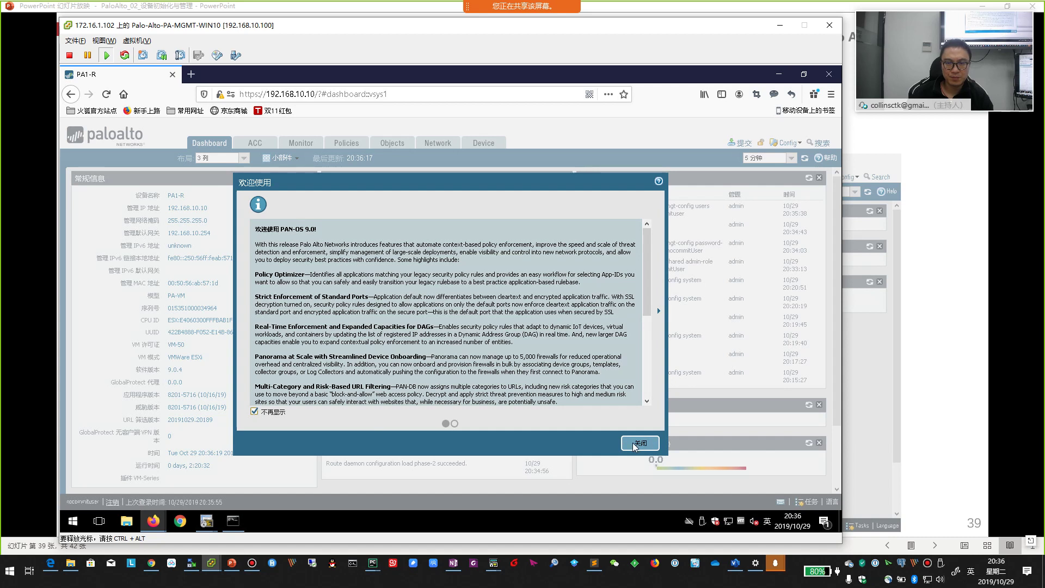
pyautogui.click(634, 445)
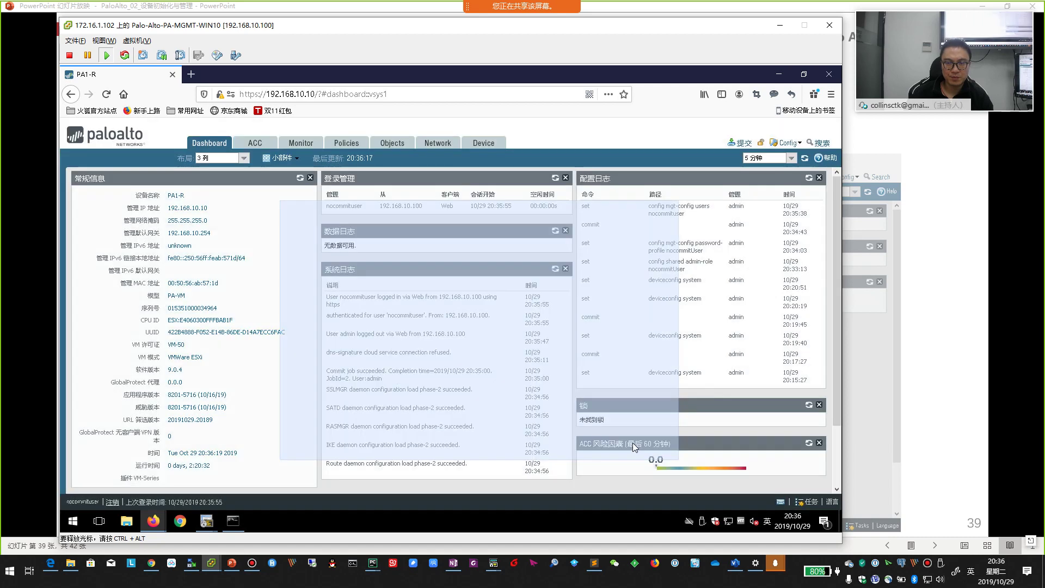
pyautogui.click(744, 143)
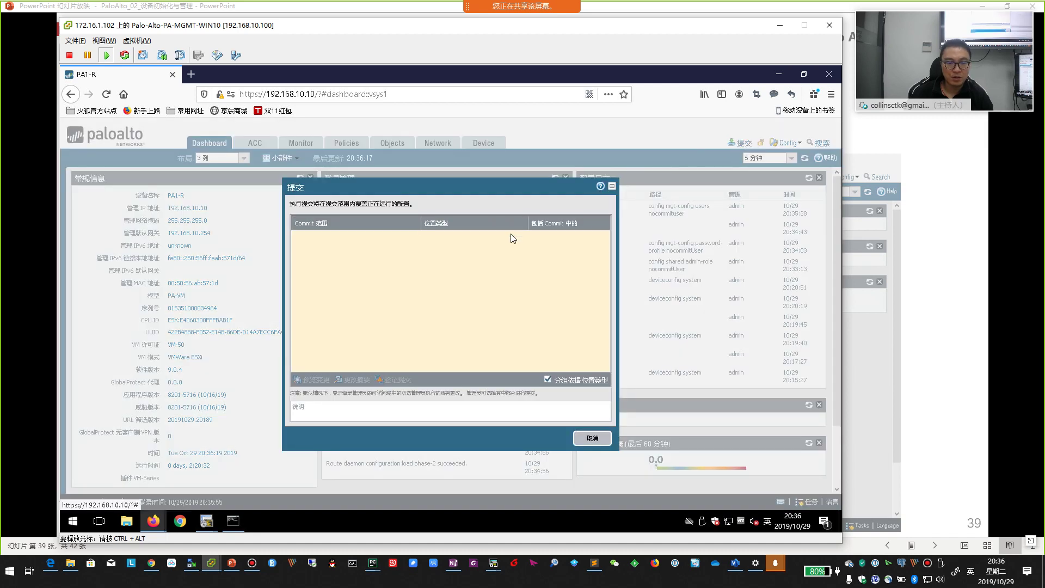
pyautogui.click(592, 439)
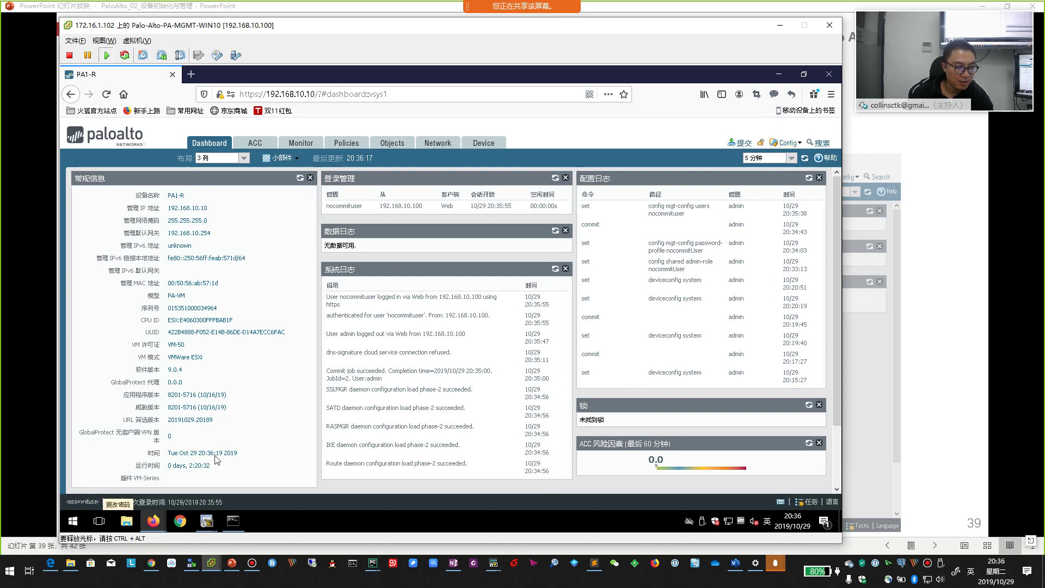
# - Log out of the nocommituser session and sign back in as admin with the admin password
pyautogui.click(112, 502)
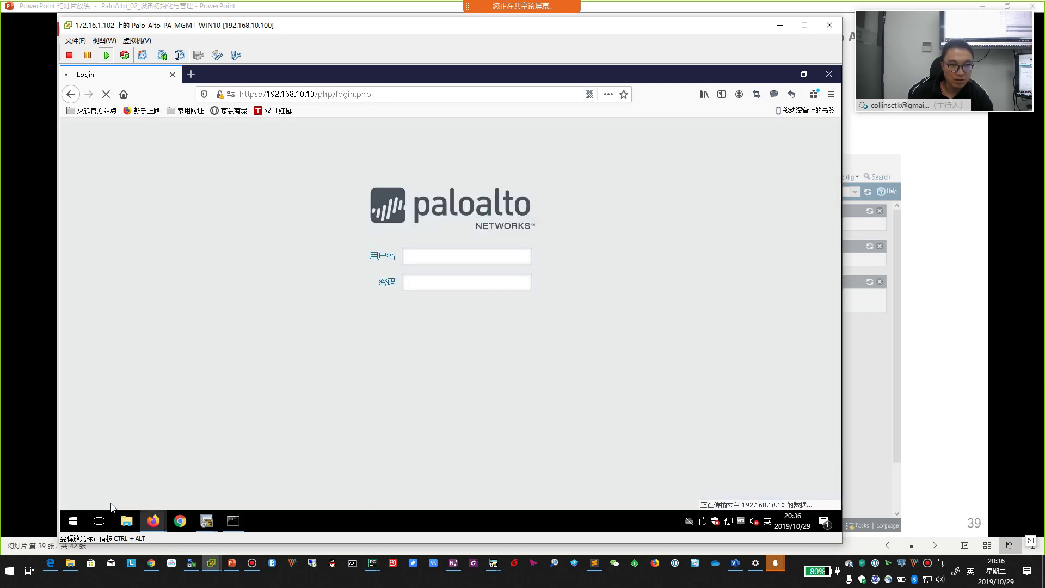
pyautogui.click(420, 256)
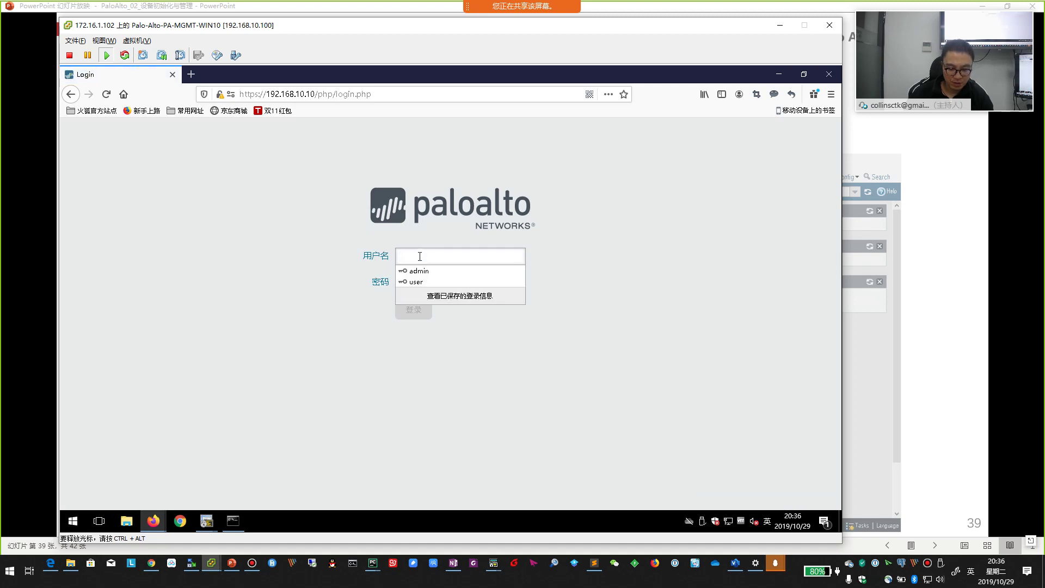
pyautogui.write('admin')
pyautogui.press('Tab')
pyautogui.write('123456')
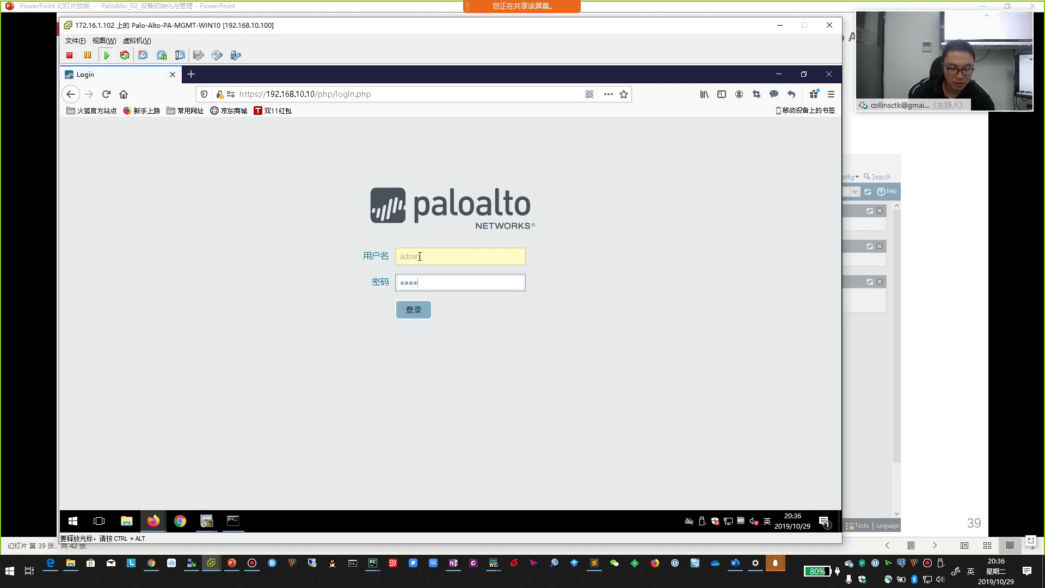
pyautogui.press('BackSpace')
pyautogui.press('BackSpace')
pyautogui.press('BackSpace')
pyautogui.press('BackSpace')
pyautogui.press('BackSpace')
pyautogui.press('BackSpace')
pyautogui.write('1234567')
pyautogui.click(408, 311)
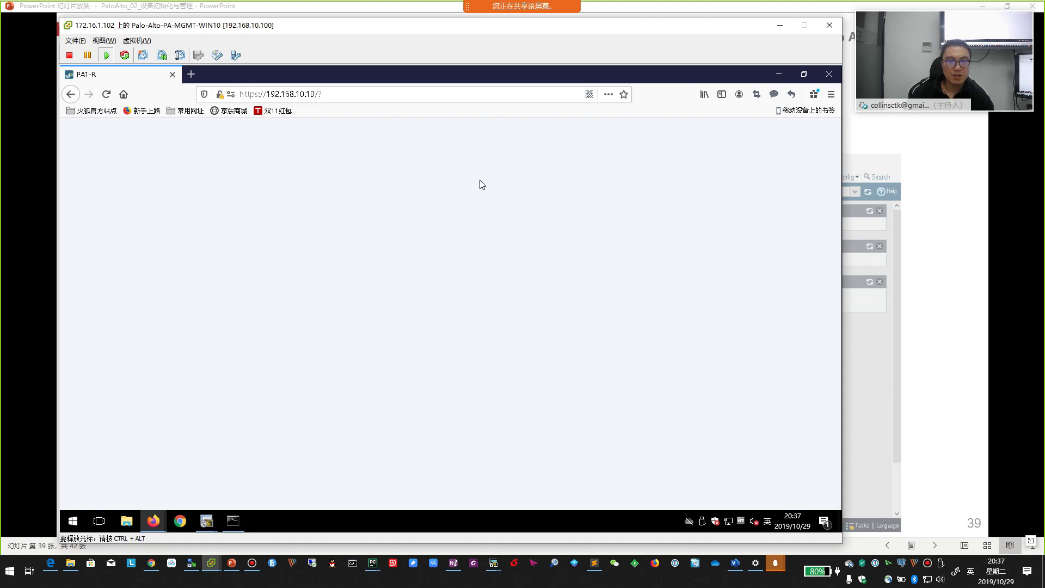
pyautogui.moveTo(460, 28); pyautogui.dragTo(467, 27)
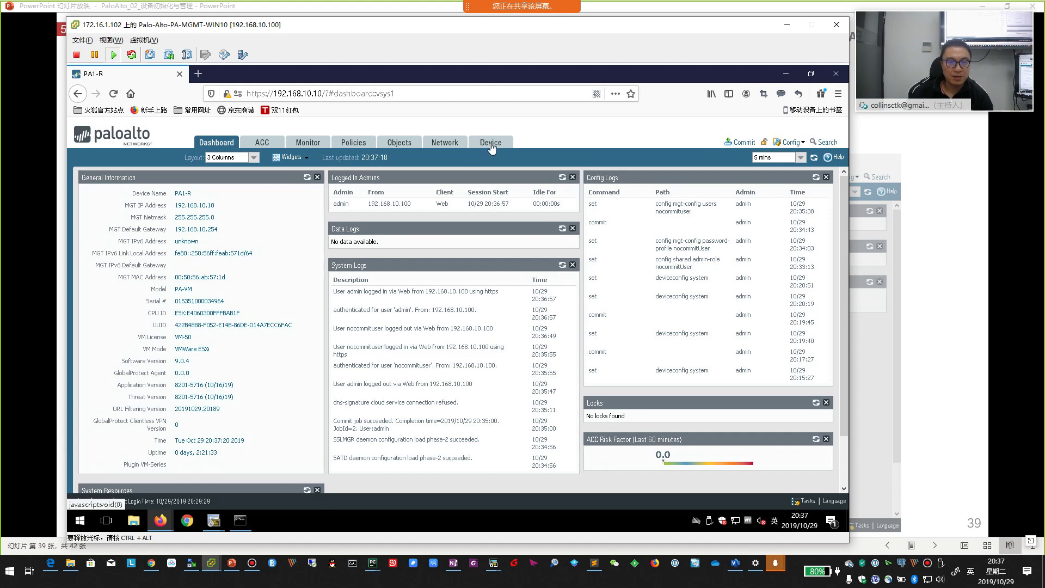
# - Return the slideshow to the create-administrator-role slide, then switch back to the firewall console
pyautogui.click(882, 310)
pyautogui.press('Left')
pyautogui.press('Left')
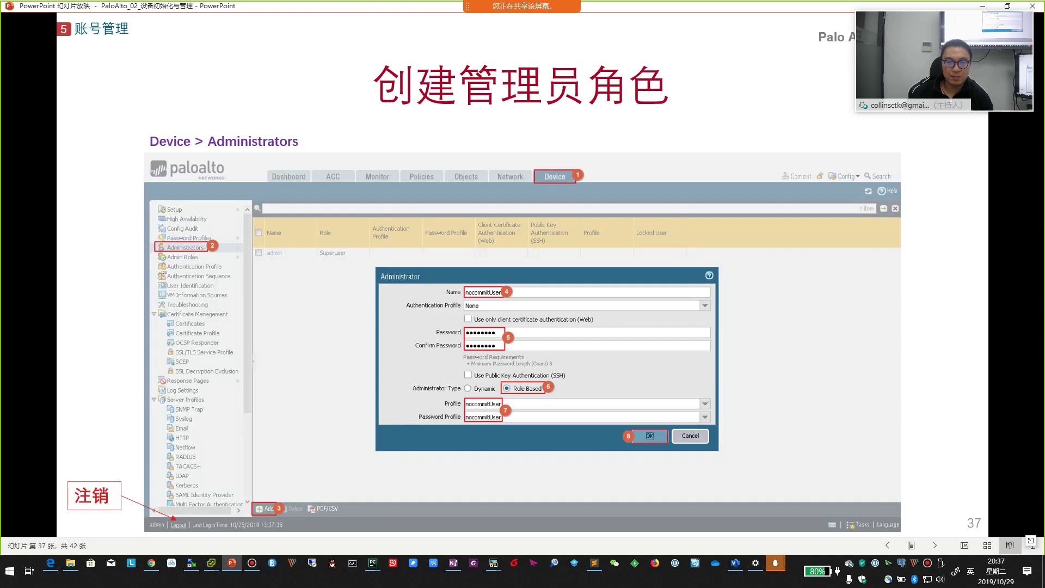
pyautogui.hotkey('alt', 'Tab')
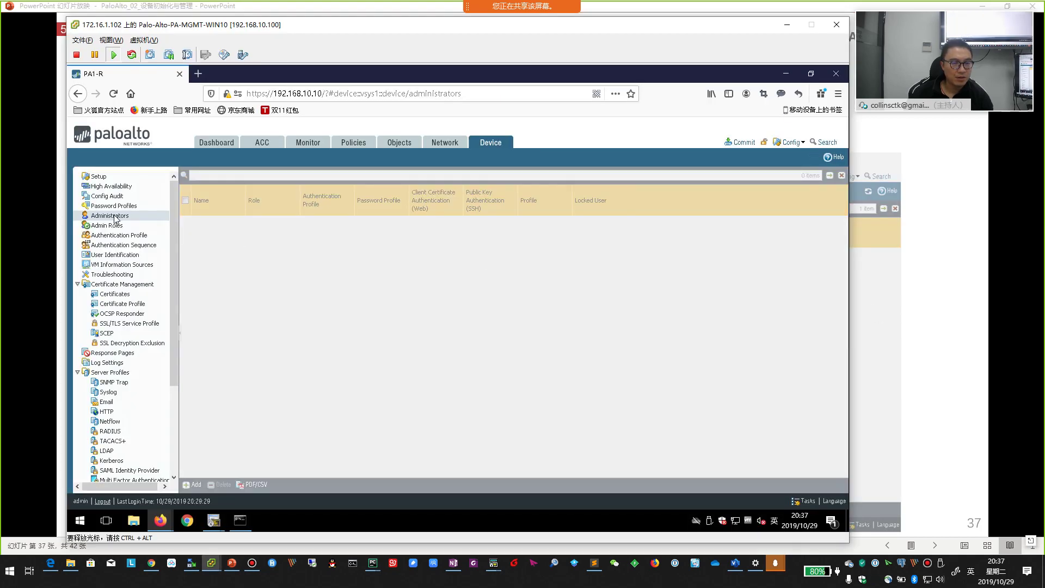
# - Open Device > Administrators and commit all changes, closing the commit status when finished
pyautogui.click(114, 217)
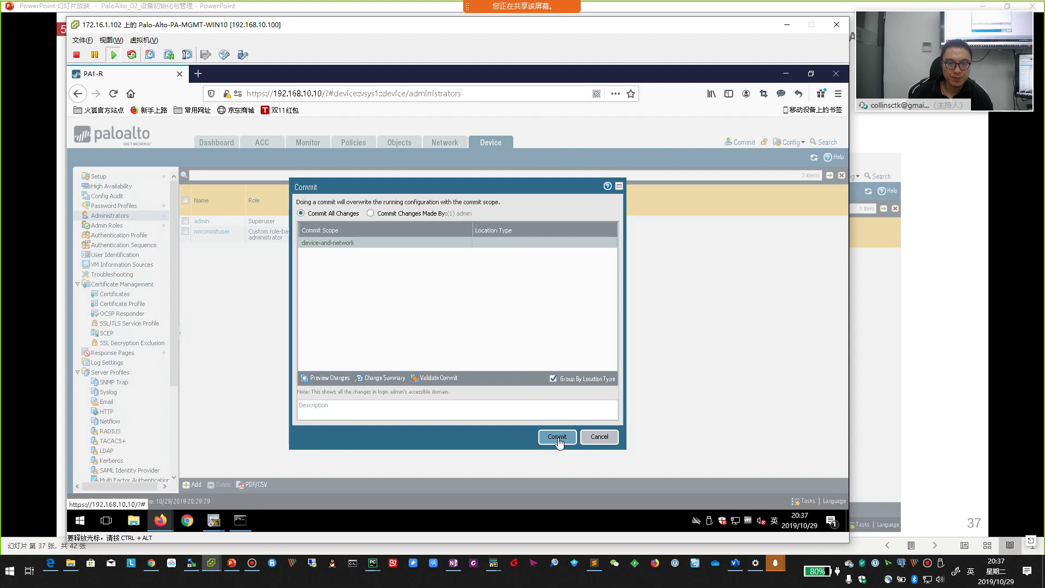
pyautogui.click(557, 439)
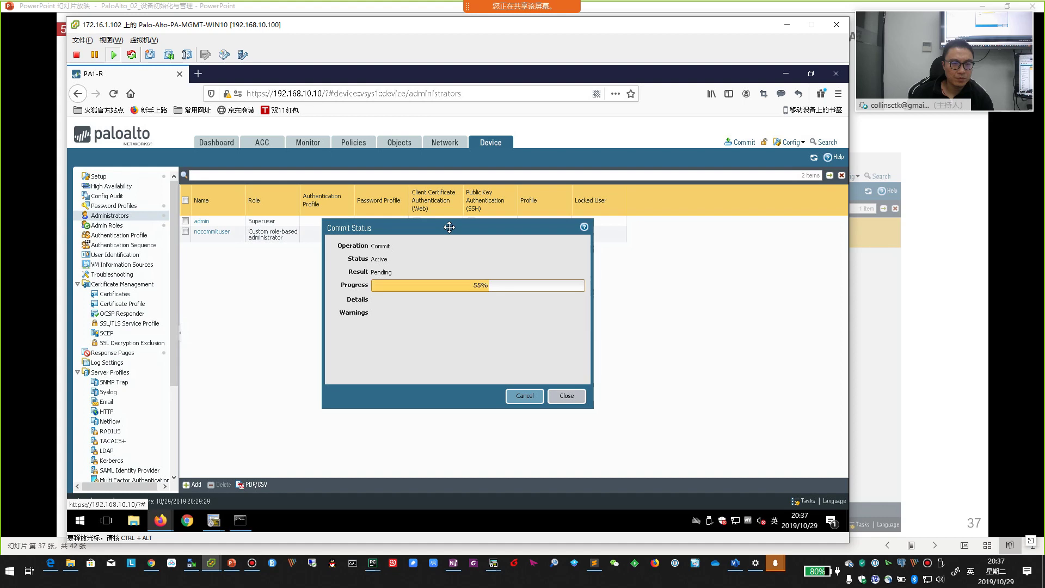
pyautogui.moveTo(449, 227); pyautogui.dragTo(450, 252)
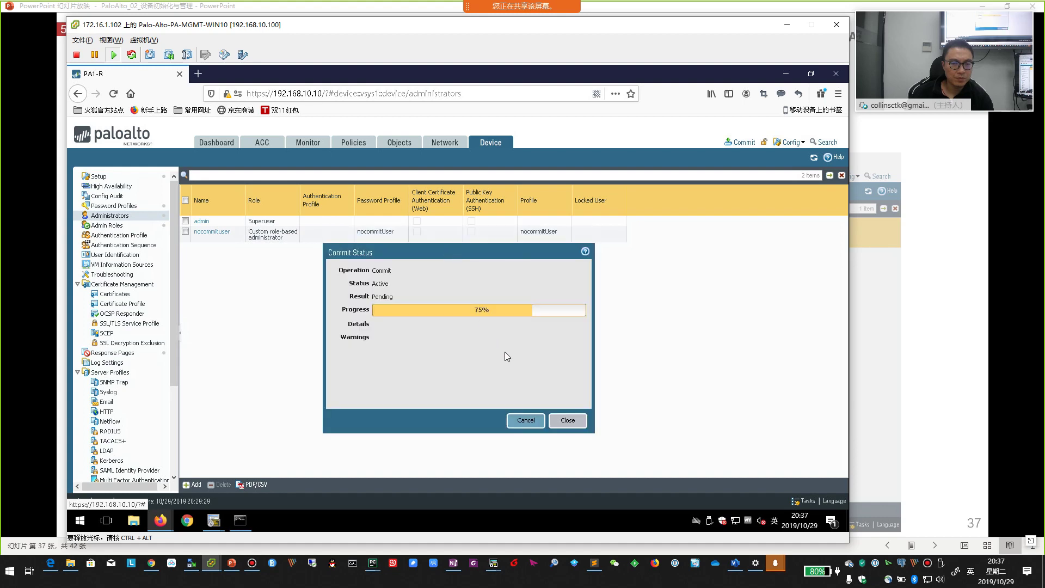
pyautogui.click(567, 422)
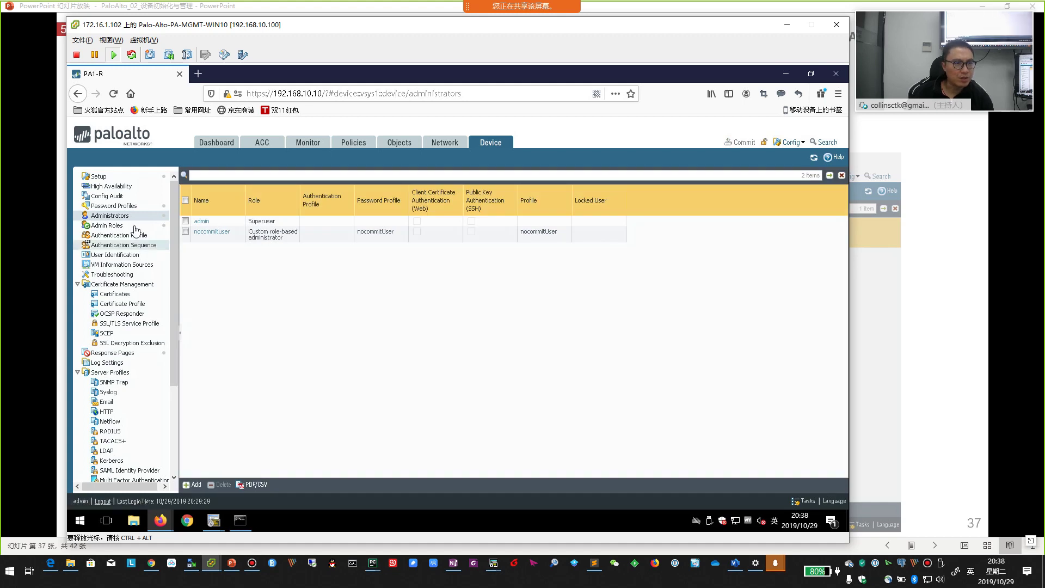
pyautogui.click(120, 227)
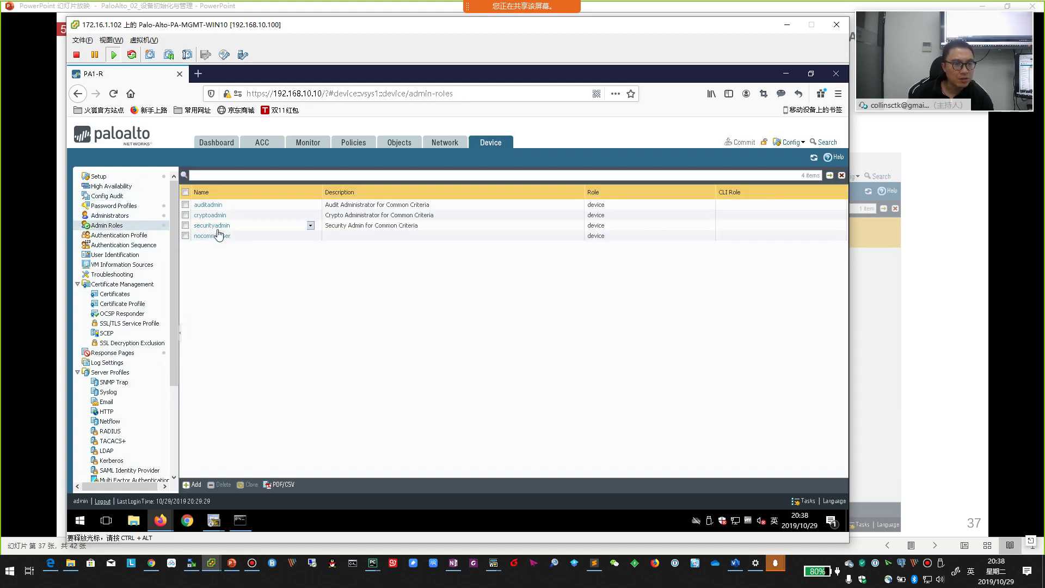
pyautogui.click(212, 236)
pyautogui.scroll(-15, 328, 321)
pyautogui.scroll(-15, 362, 356)
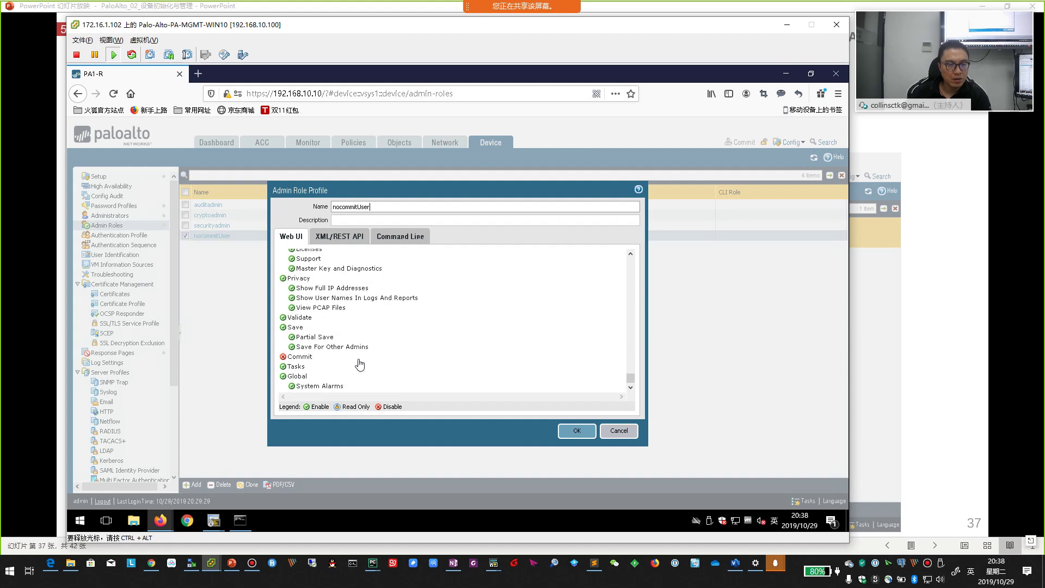
pyautogui.click(574, 433)
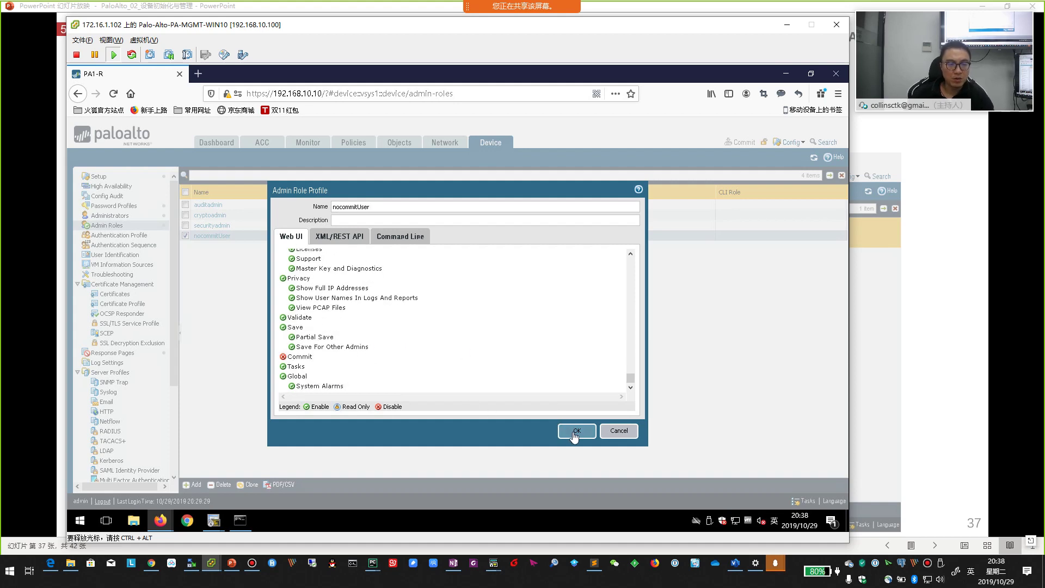
pyautogui.click(114, 217)
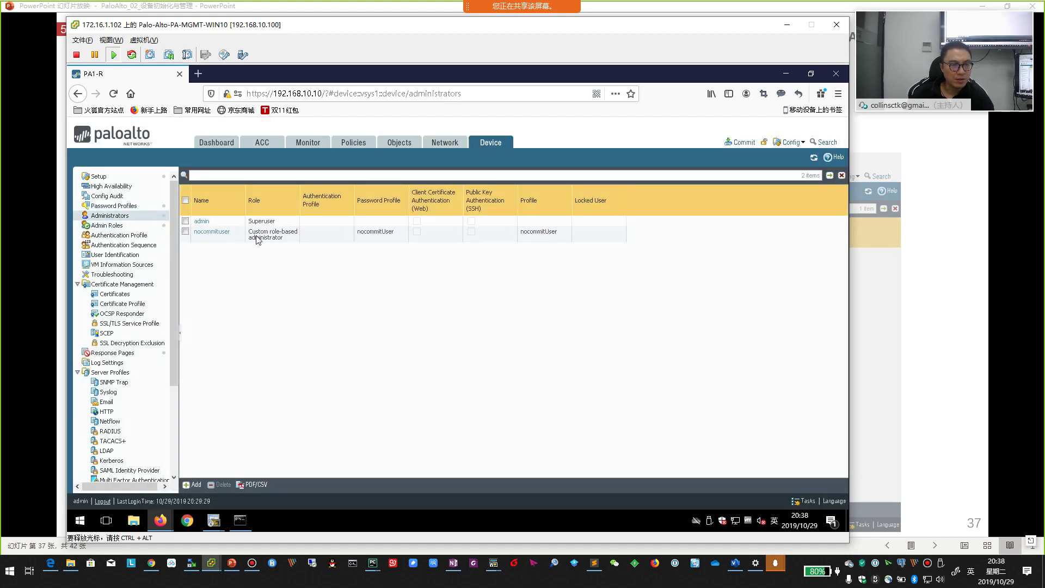
pyautogui.click(214, 238)
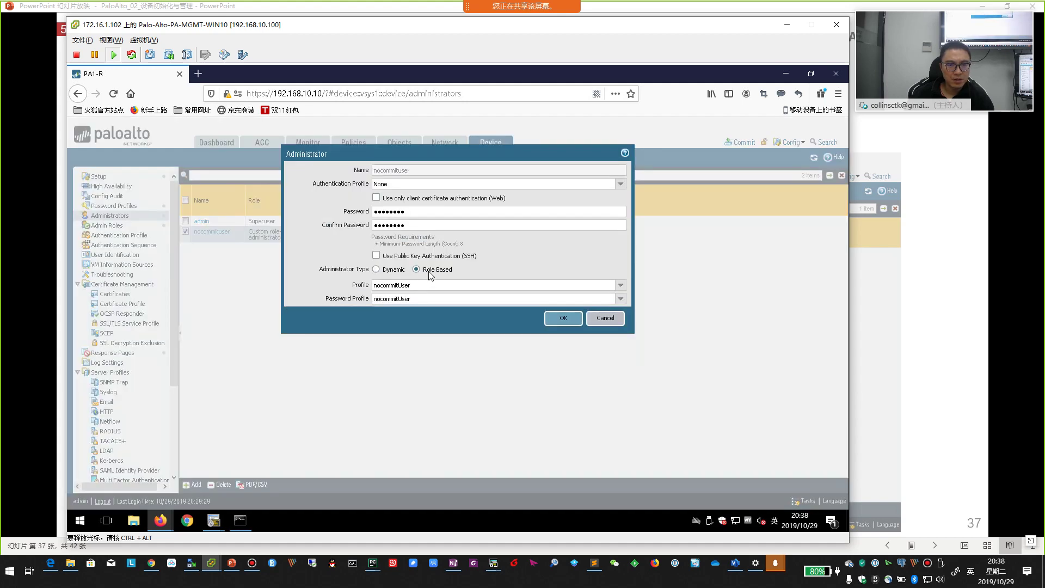
pyautogui.click(608, 318)
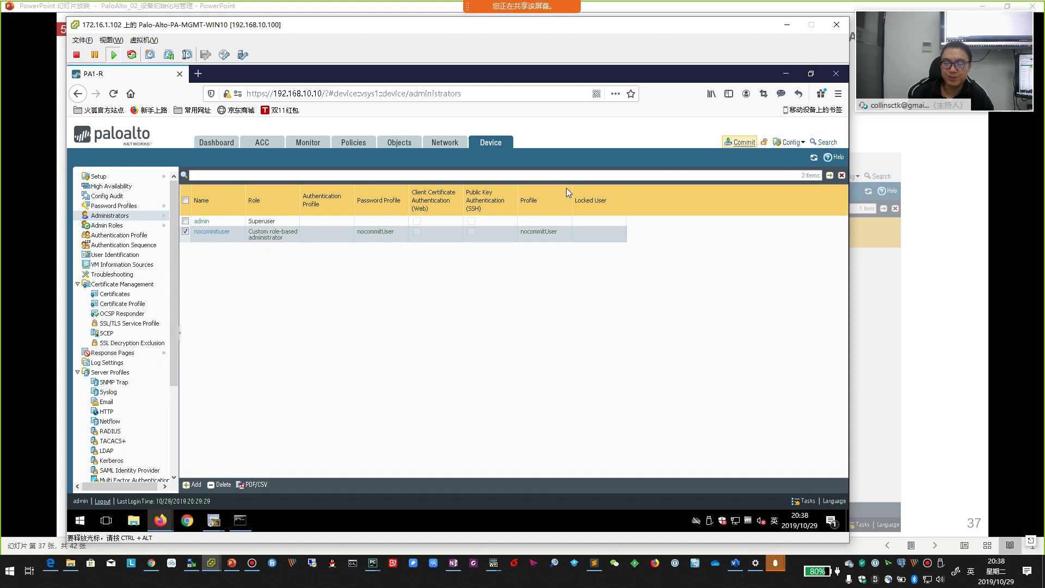
# - Sign out and log in as nocommituser with its password, letting Firefox save the login
pyautogui.click(102, 501)
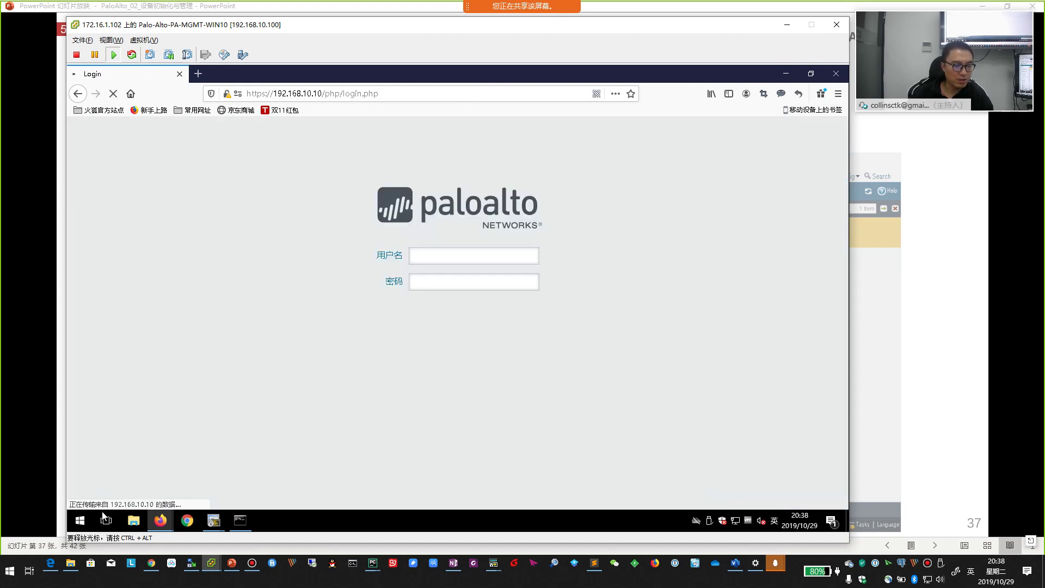
pyautogui.click(441, 257)
pyautogui.write('nocommituser')
pyautogui.press('Tab')
pyautogui.write('1234')
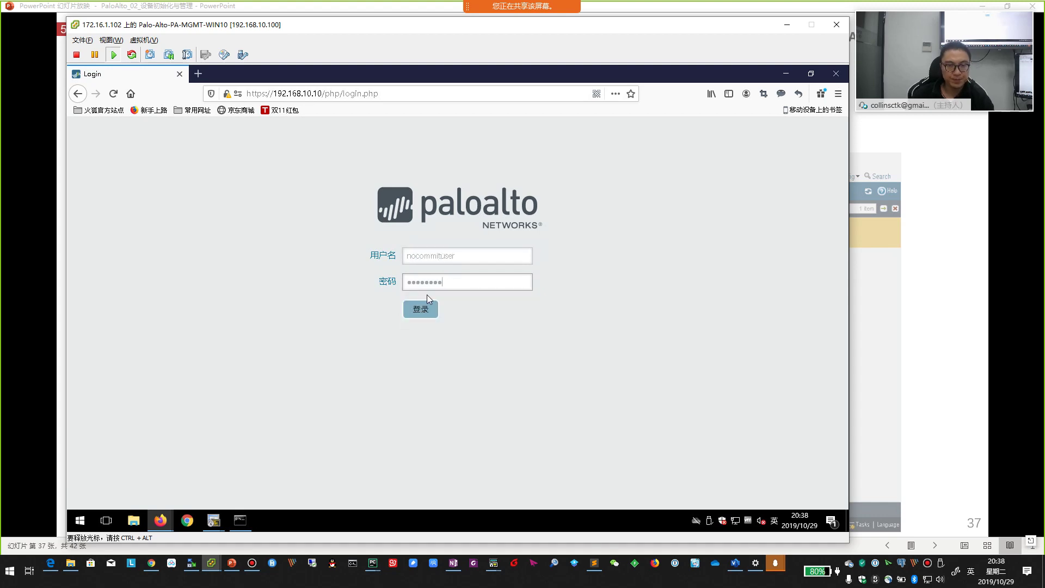
pyautogui.click(421, 309)
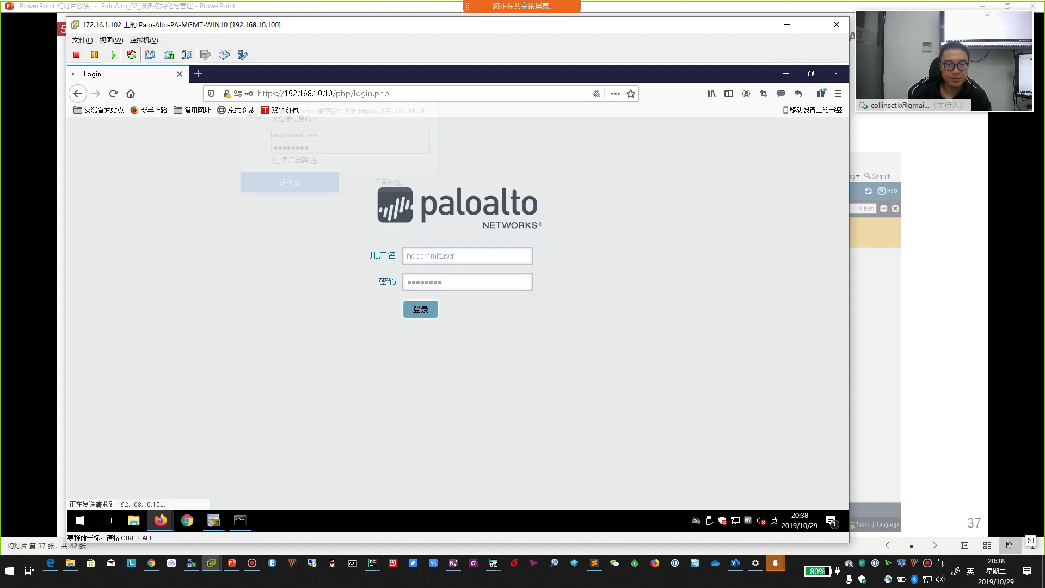
pyautogui.click(297, 185)
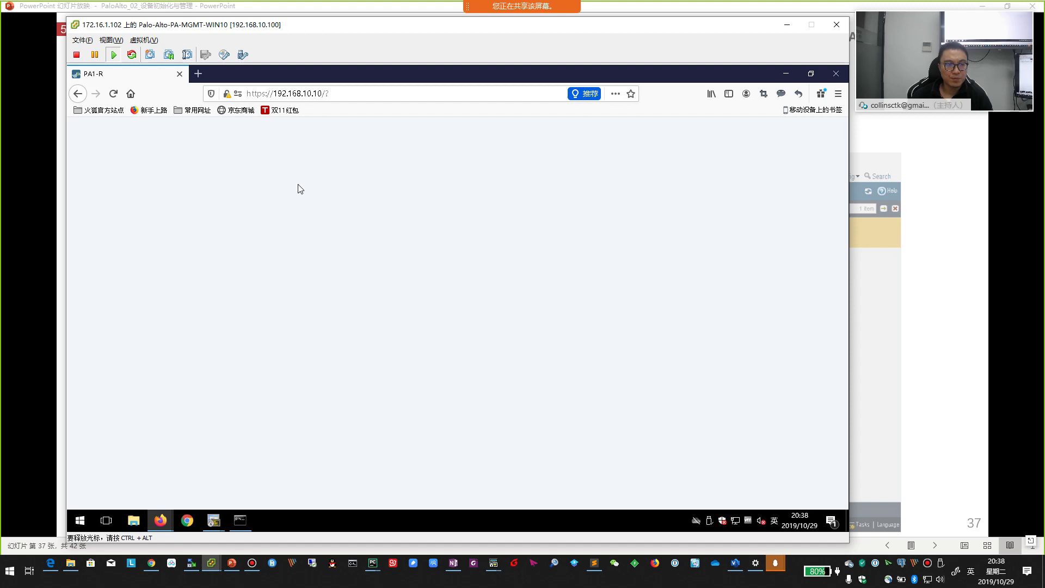
pyautogui.click(887, 324)
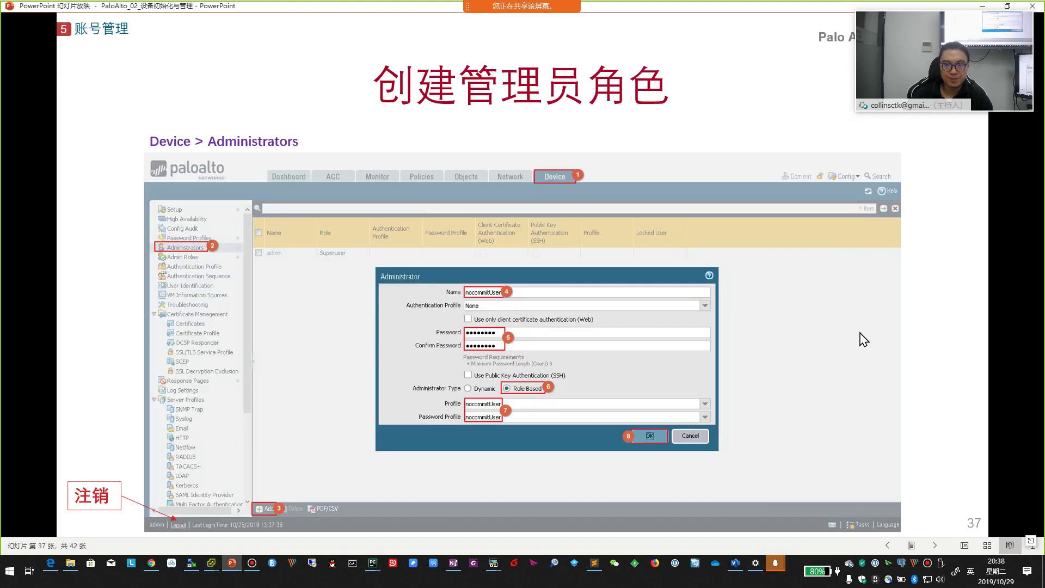
# - Page ahead to slides 40–41, back to slide 38 on nocommitUser login verification, then return to the console
pyautogui.press('Right')
pyautogui.press('Right')
pyautogui.press('Right')
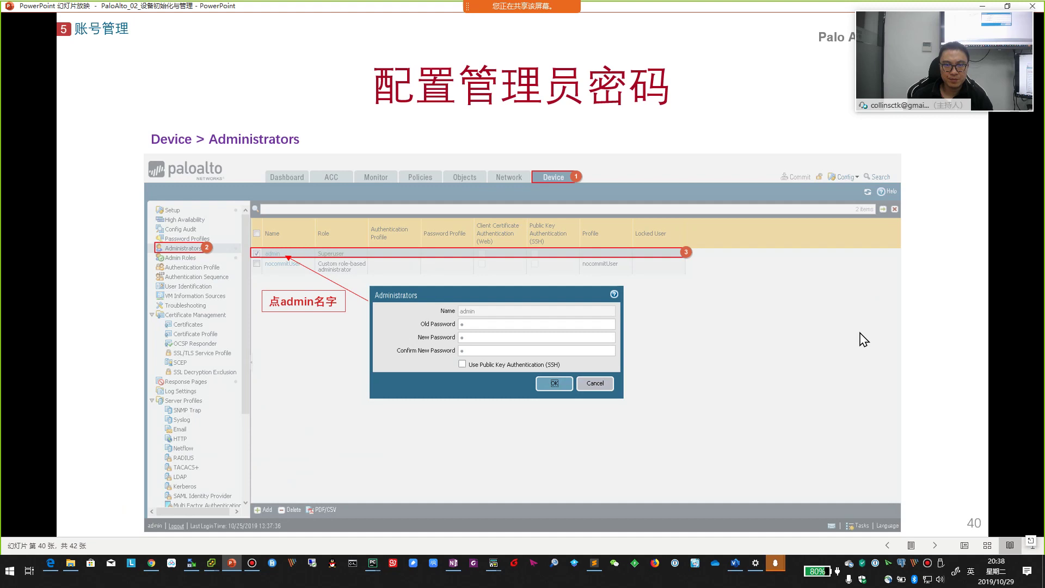
pyautogui.press('Right')
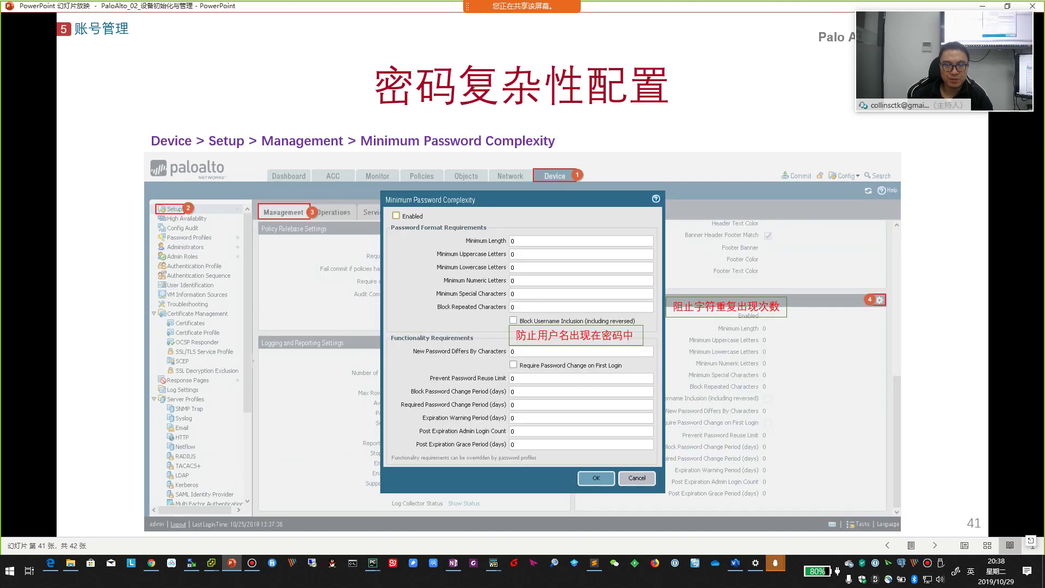
pyautogui.press('Left')
pyautogui.press('Left')
pyautogui.press('Left')
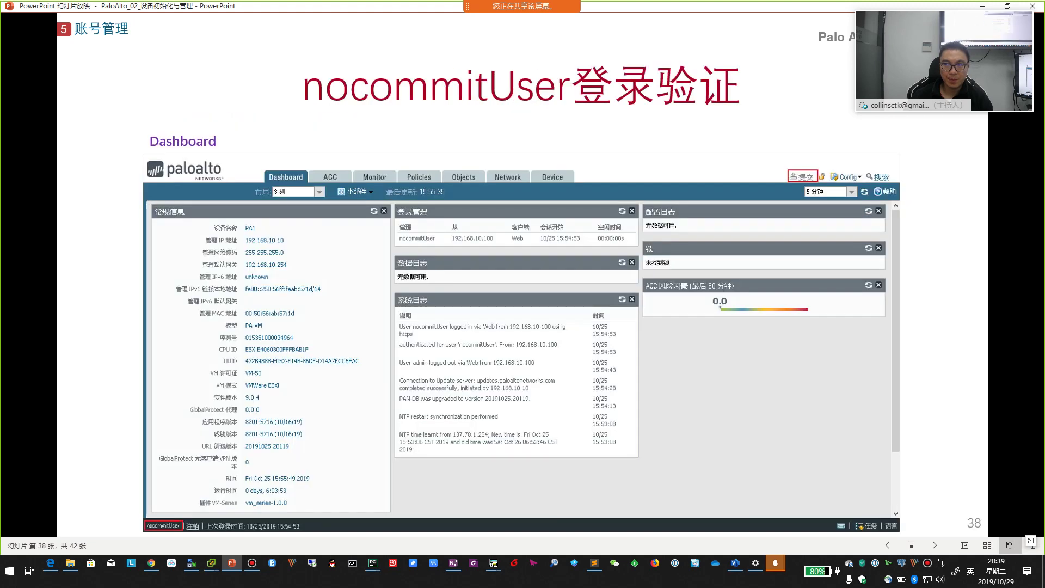
pyautogui.hotkey('alt', 'Tab')
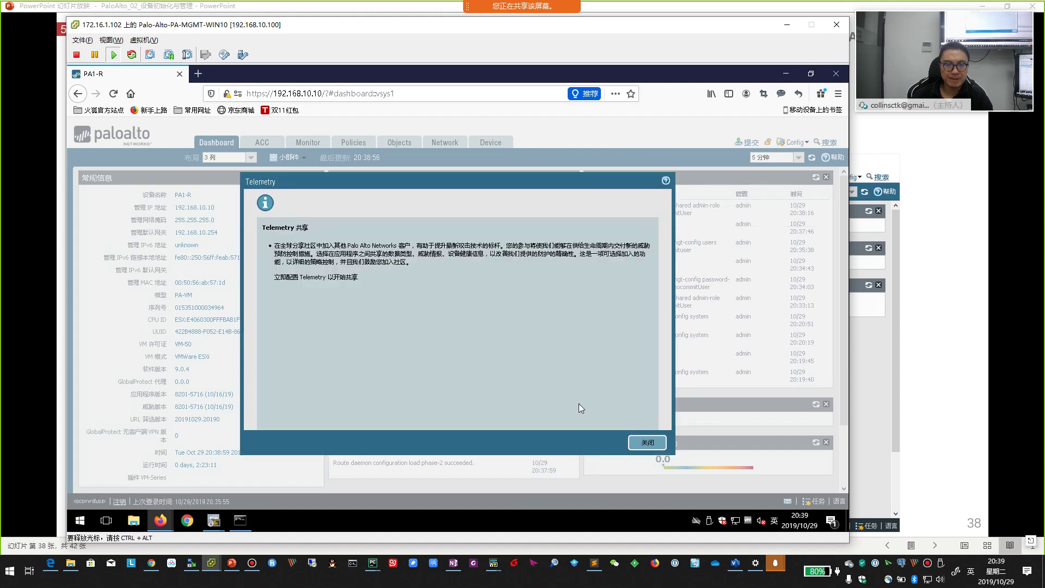
# - Dismiss the Telemetry notice, then open the Commit dialog and cancel it
pyautogui.click(648, 443)
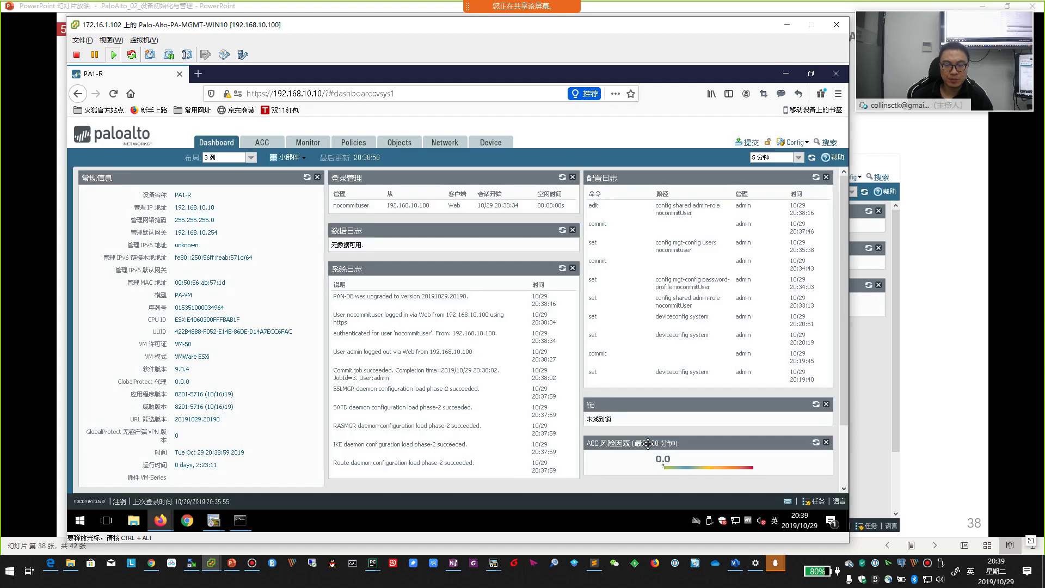
pyautogui.click(751, 143)
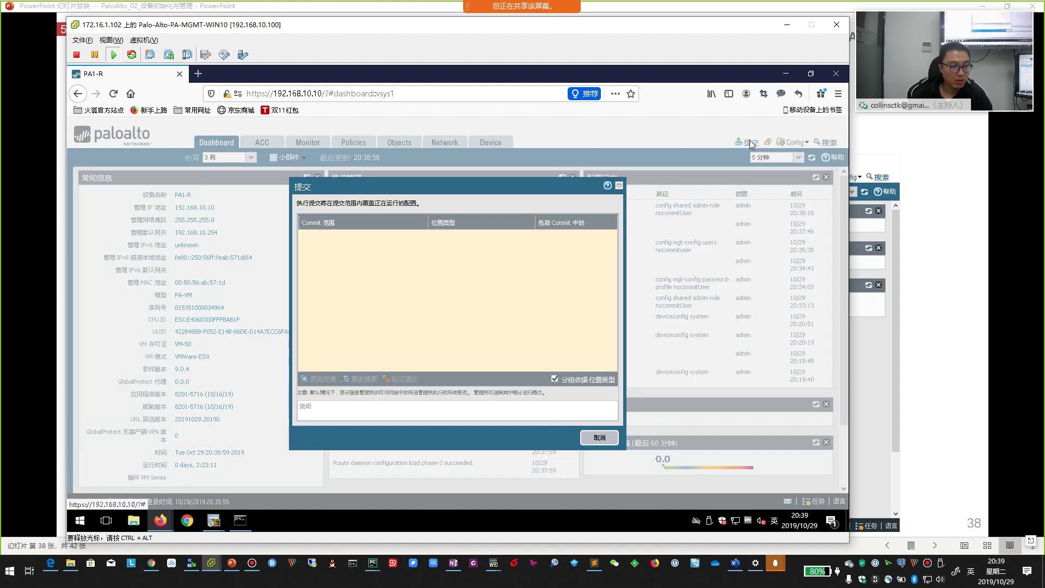
pyautogui.click(597, 440)
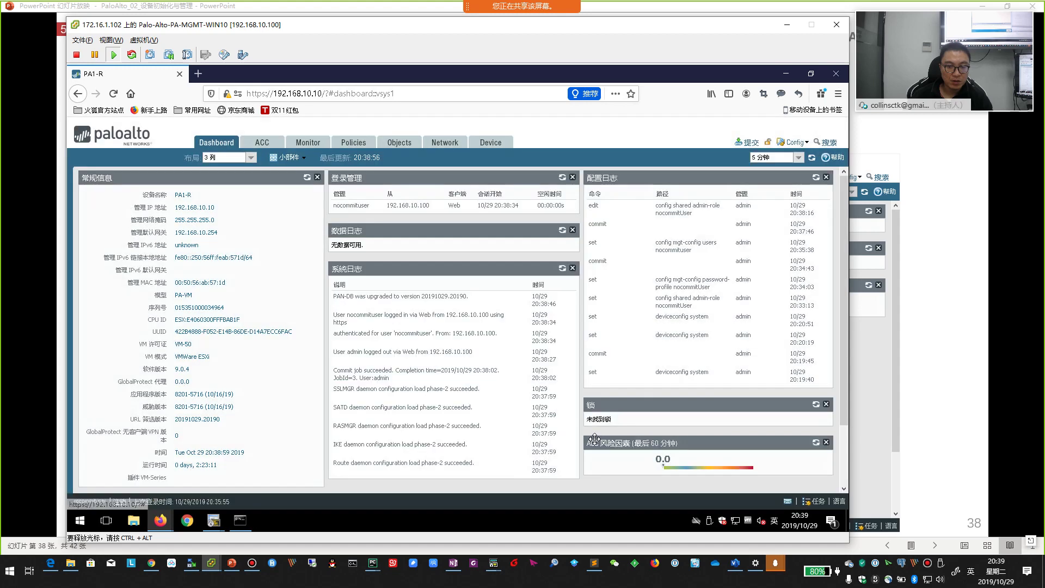
# - Shorten the hostname in Device > Setup > Management general settings from PA1-R to PA1, then bring up Commit
pyautogui.click(451, 144)
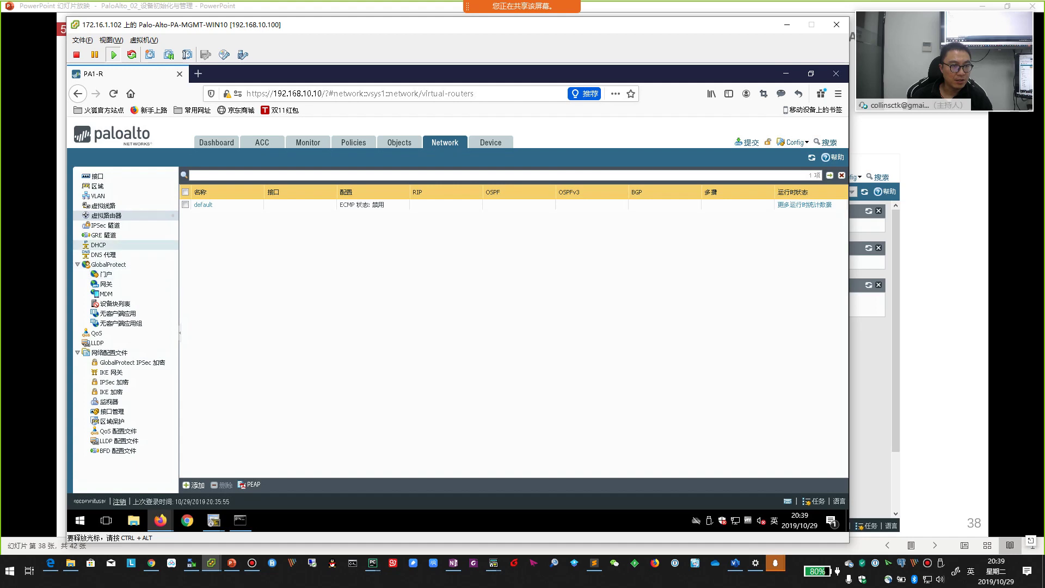
pyautogui.click(489, 143)
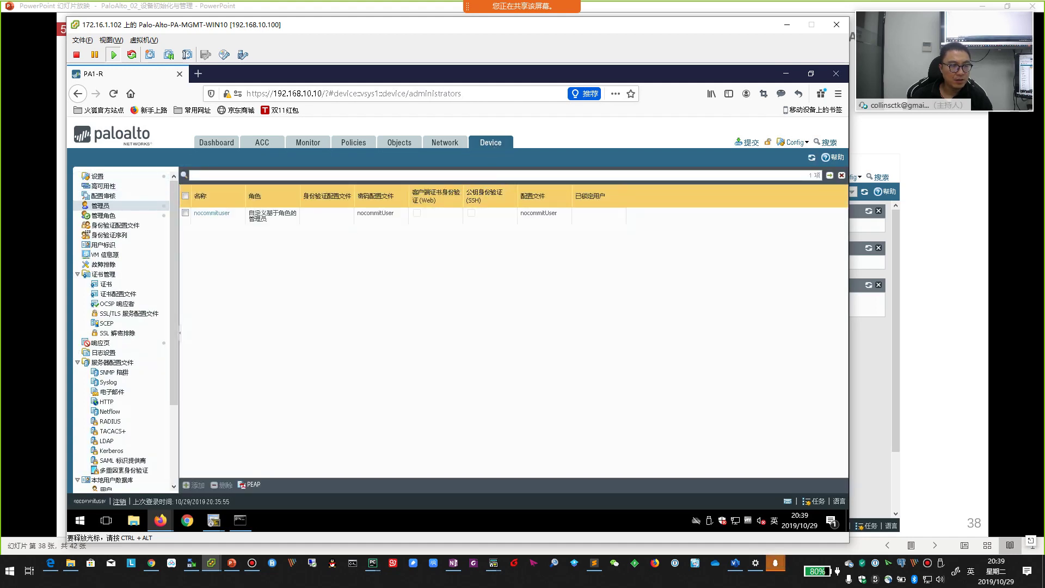
pyautogui.click(97, 176)
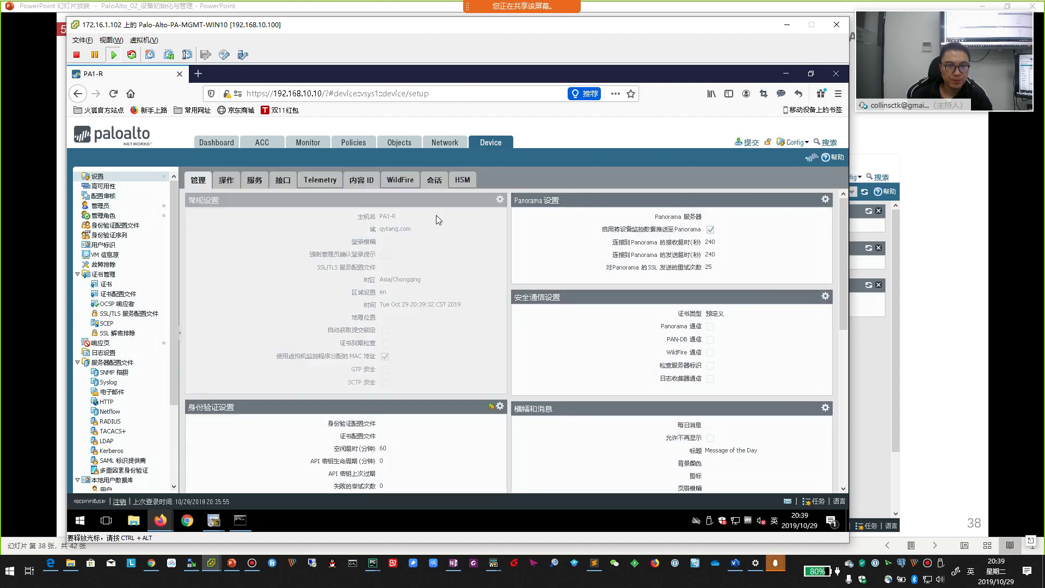
pyautogui.click(423, 203)
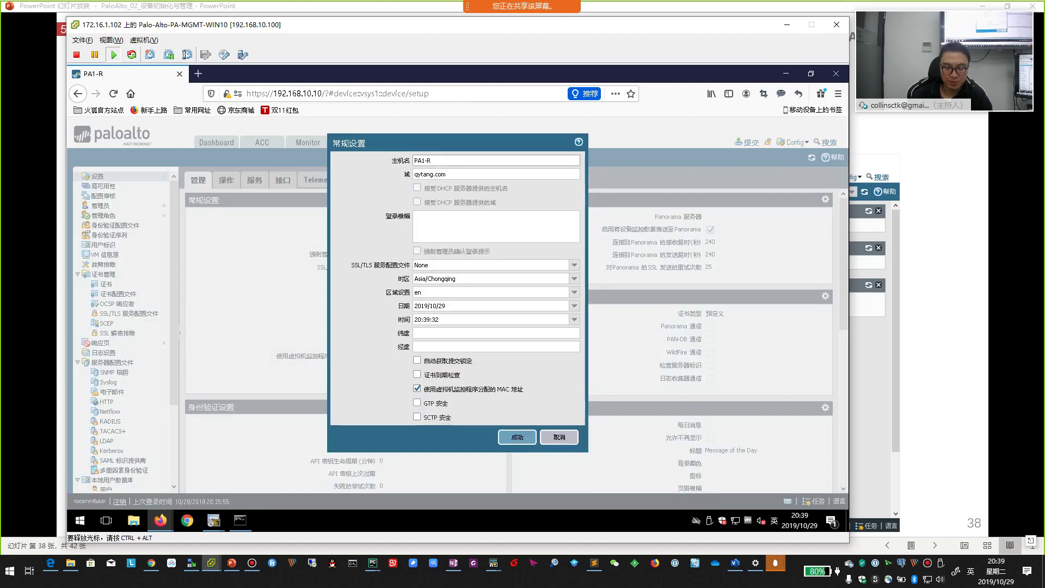
pyautogui.press('BackSpace')
pyautogui.click(517, 437)
pyautogui.click(758, 143)
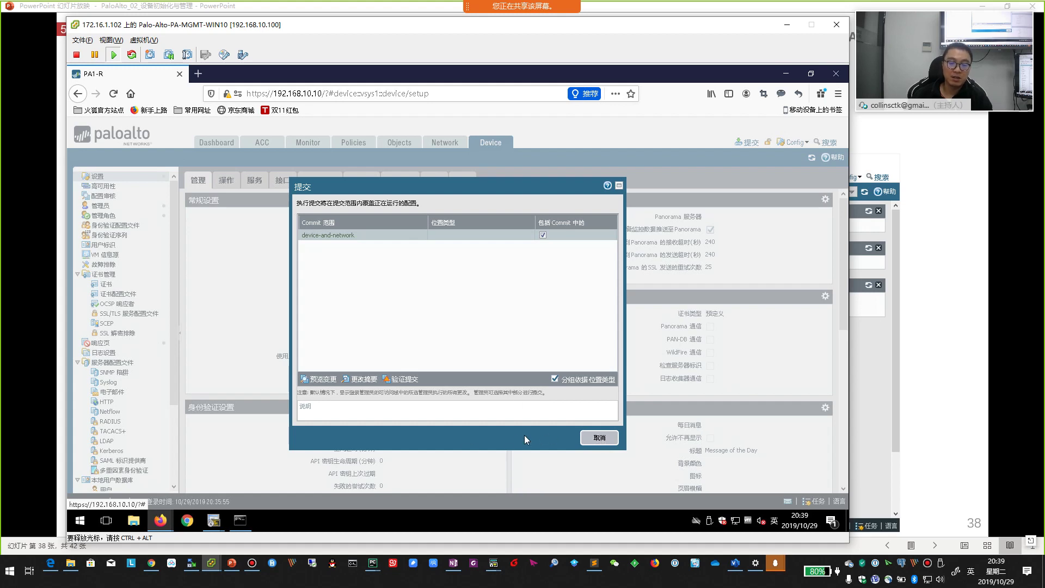
# - Cancel the Commit dialog twice, leaving the hostname change uncommitted
pyautogui.click(600, 438)
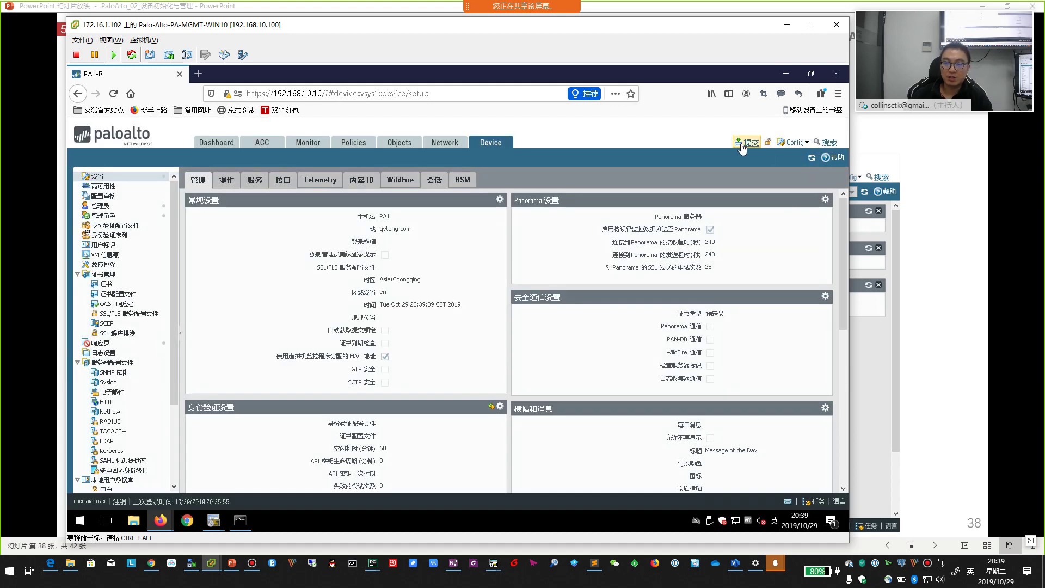
pyautogui.click(750, 144)
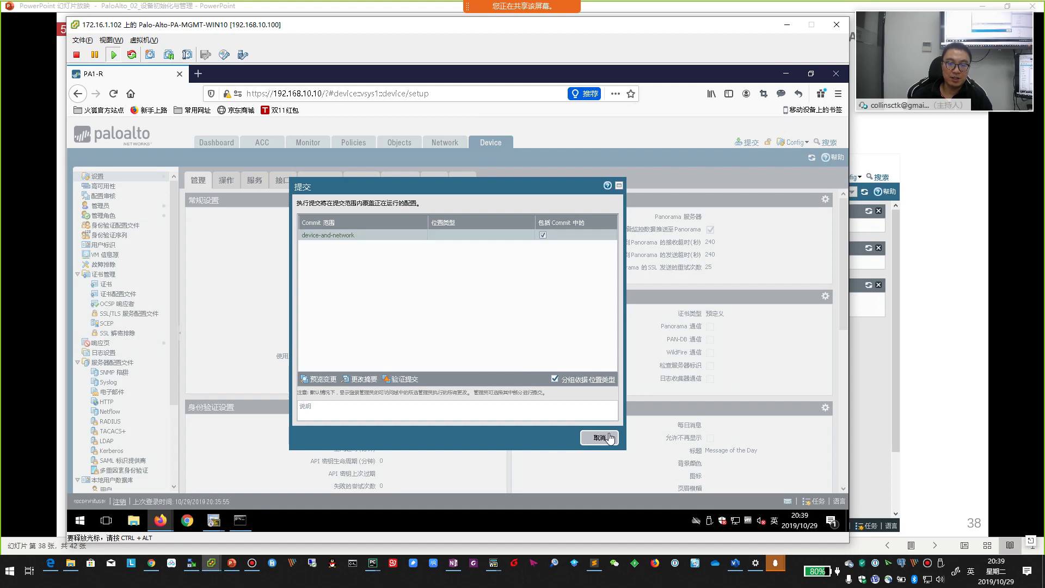
pyautogui.click(601, 439)
# - Show the Locks slide, then return to the firewall and log out of the no-commit user session
pyautogui.click(959, 327)
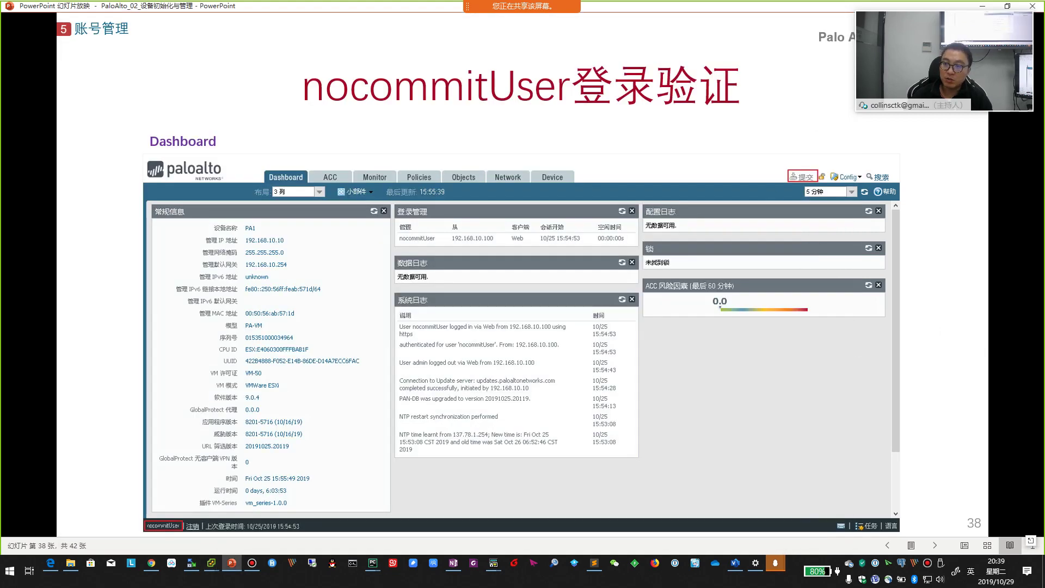
pyautogui.click(760, 405)
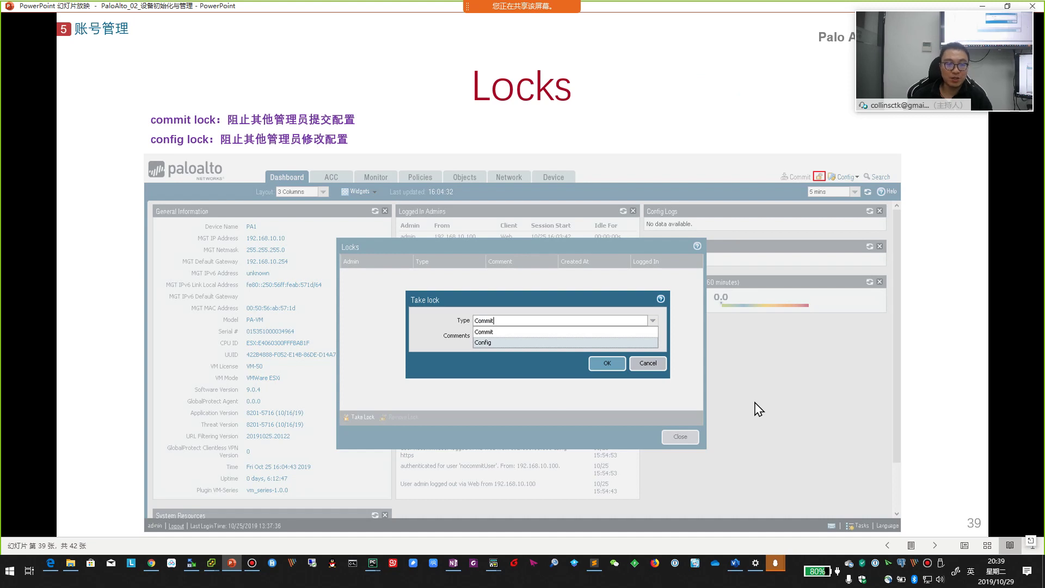
pyautogui.hotkey('alt', 'Tab')
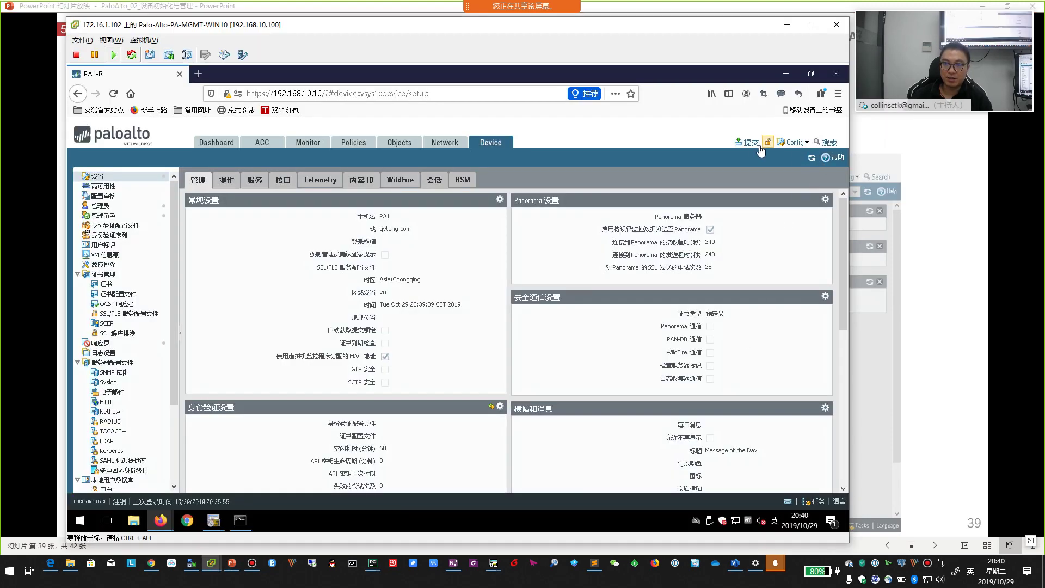
pyautogui.click(120, 502)
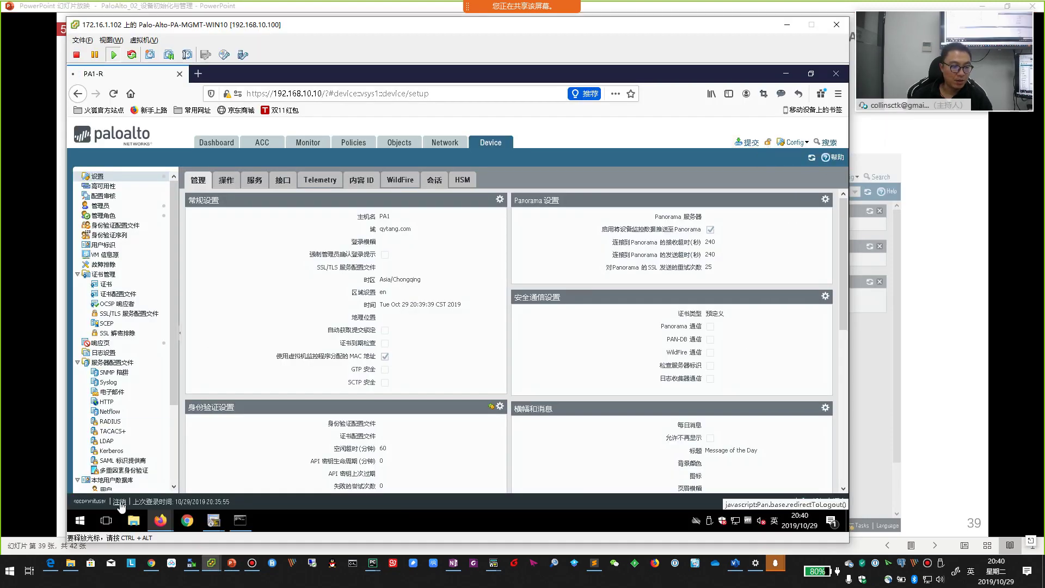
pyautogui.click(427, 263)
# - Log back in as admin with its password, glance at the Locks slide, then return to the dashboard
pyautogui.click(428, 257)
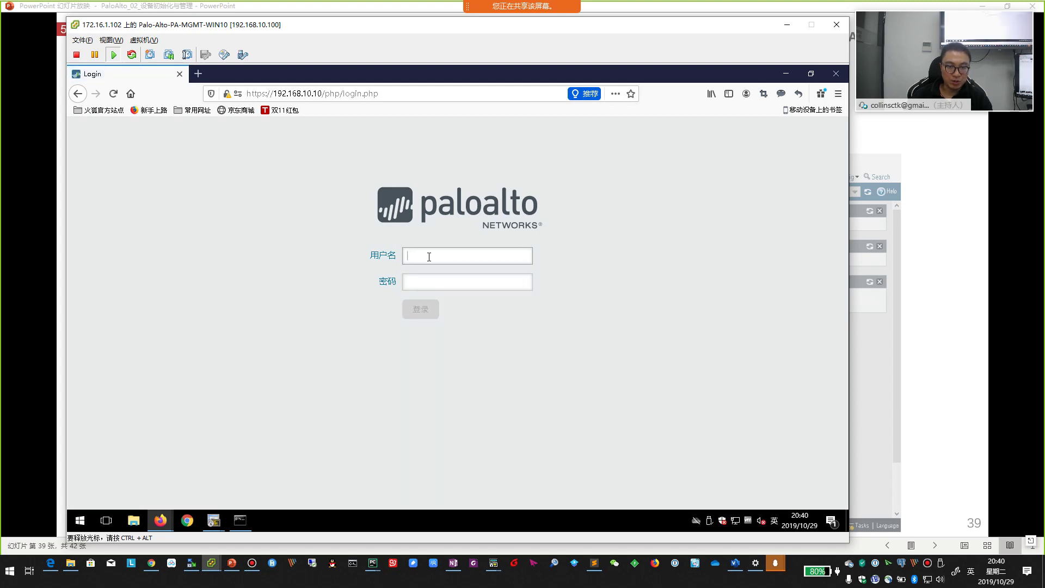
pyautogui.write('admin')
pyautogui.press('Tab')
pyautogui.write('admi')
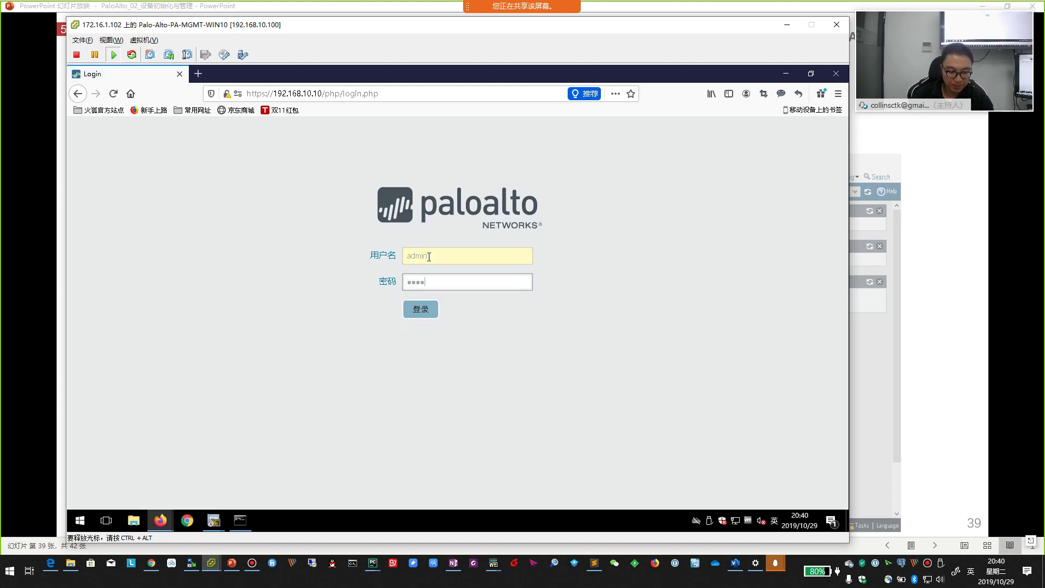
pyautogui.press('Return')
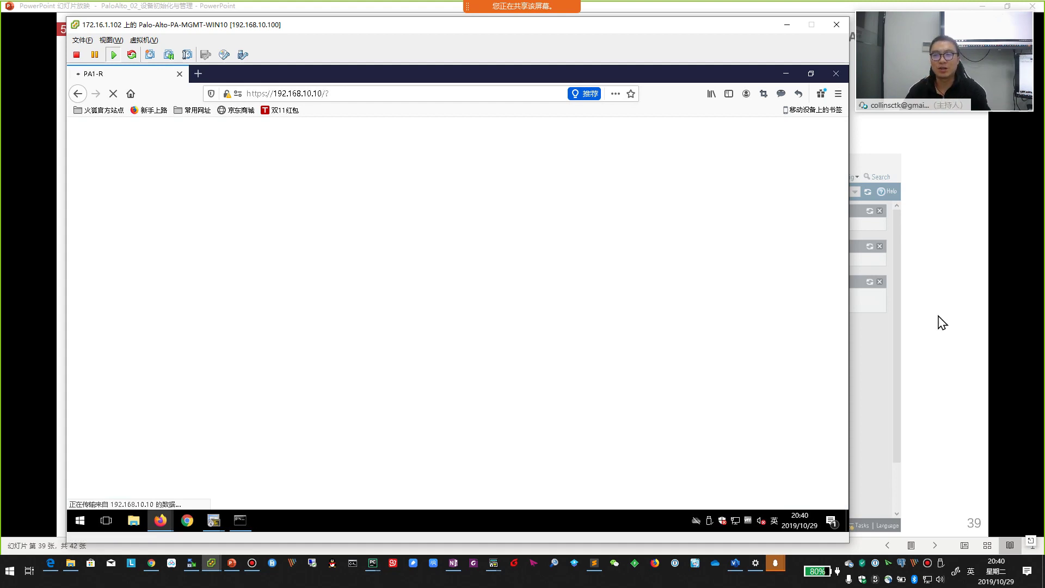
pyautogui.click(947, 322)
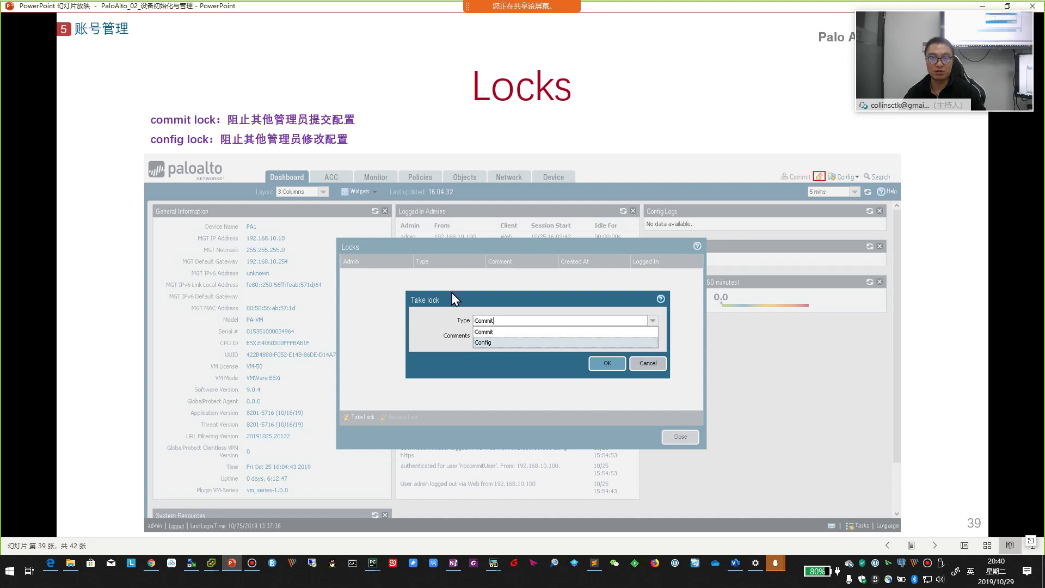
pyautogui.hotkey('alt', 'Tab')
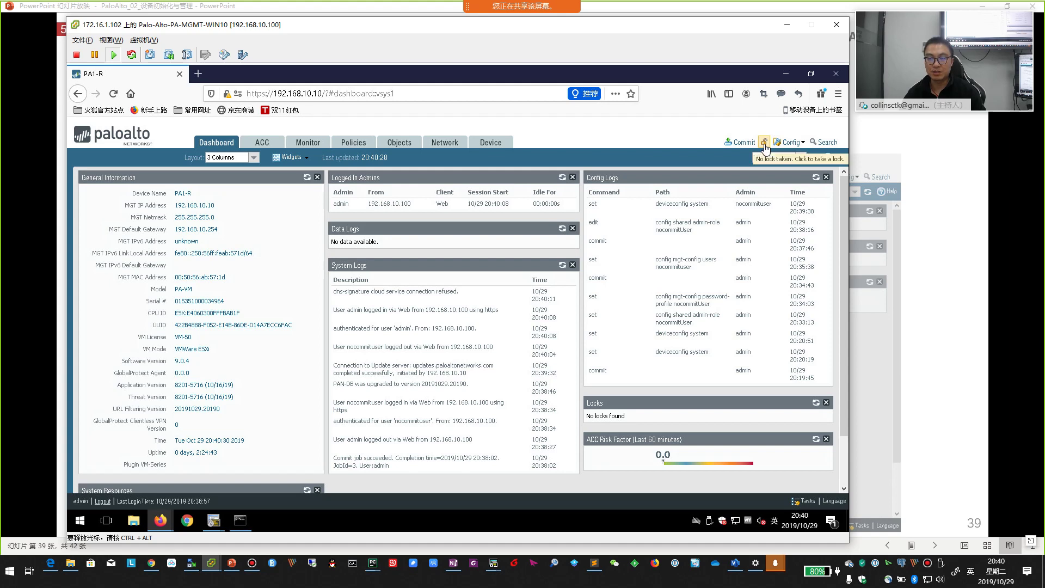
# - Take a commit lock with the comment 'sdfsdf'
pyautogui.click(764, 142)
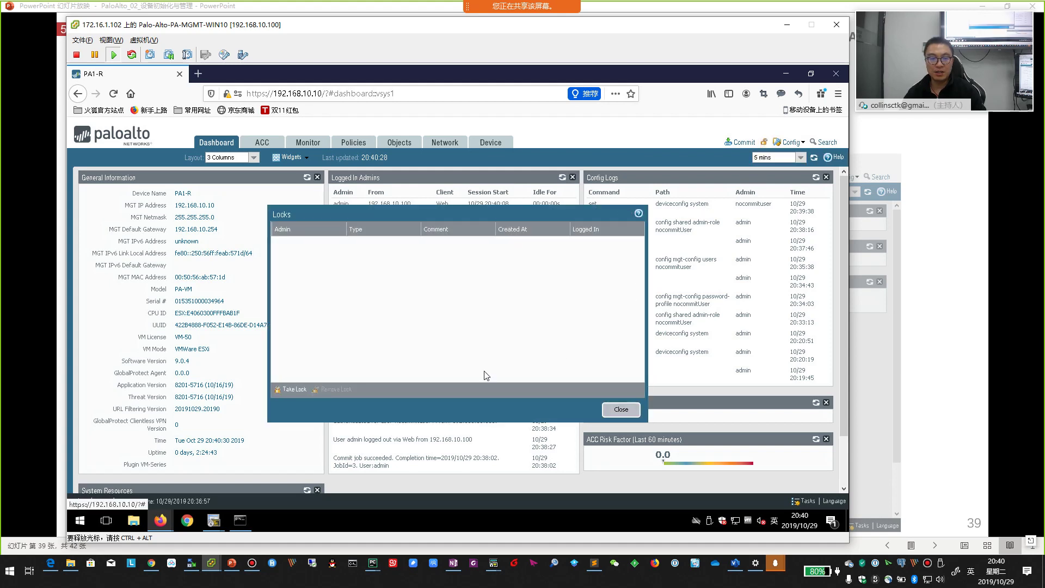
pyautogui.click(289, 391)
pyautogui.click(432, 314)
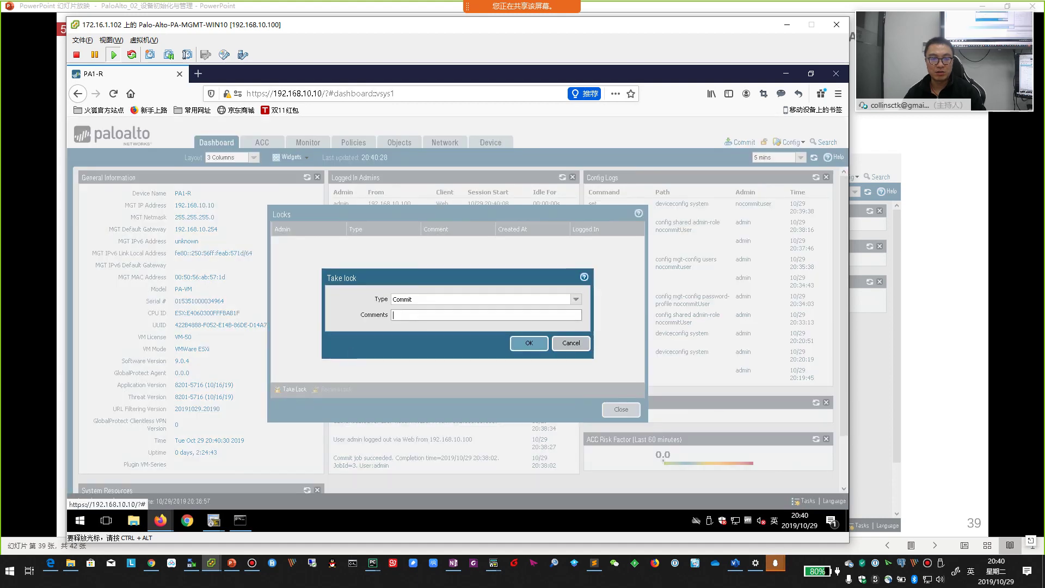
pyautogui.write('sdfsdf')
pyautogui.click(527, 343)
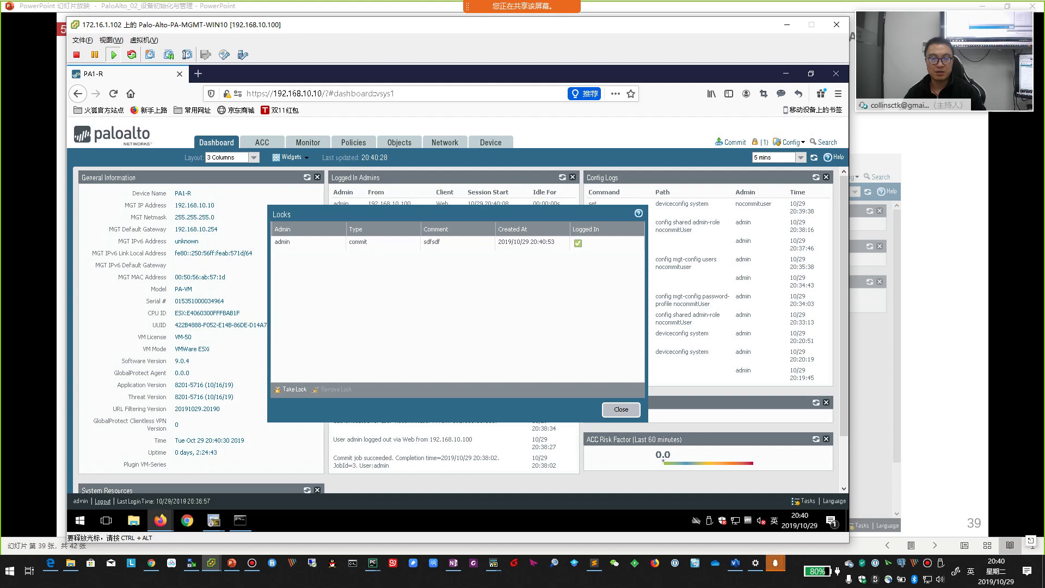
pyautogui.click(621, 410)
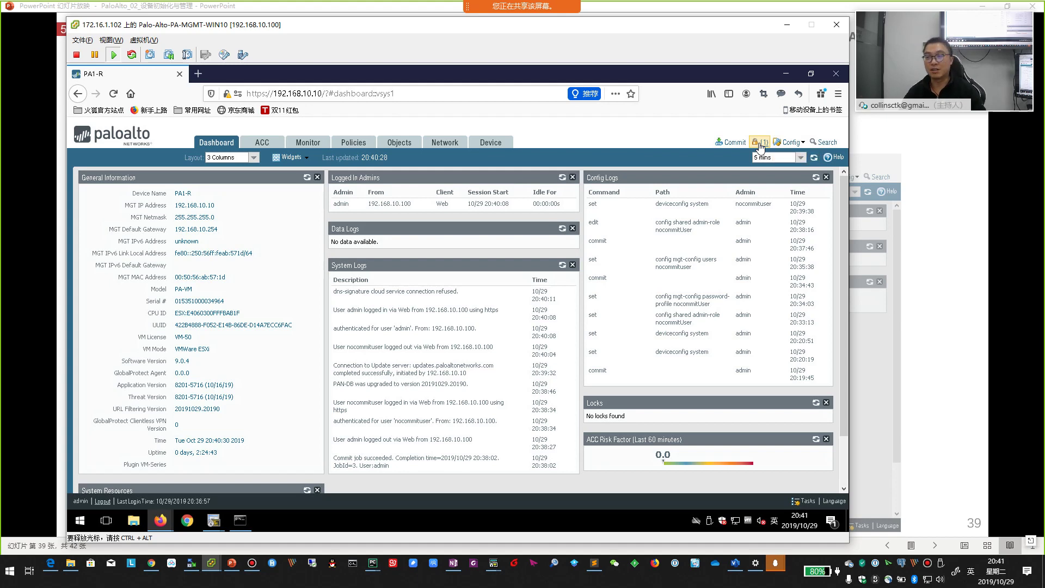
# - After viewing the admin password slide, remove the admin commit lock so no locks remain
pyautogui.click(929, 301)
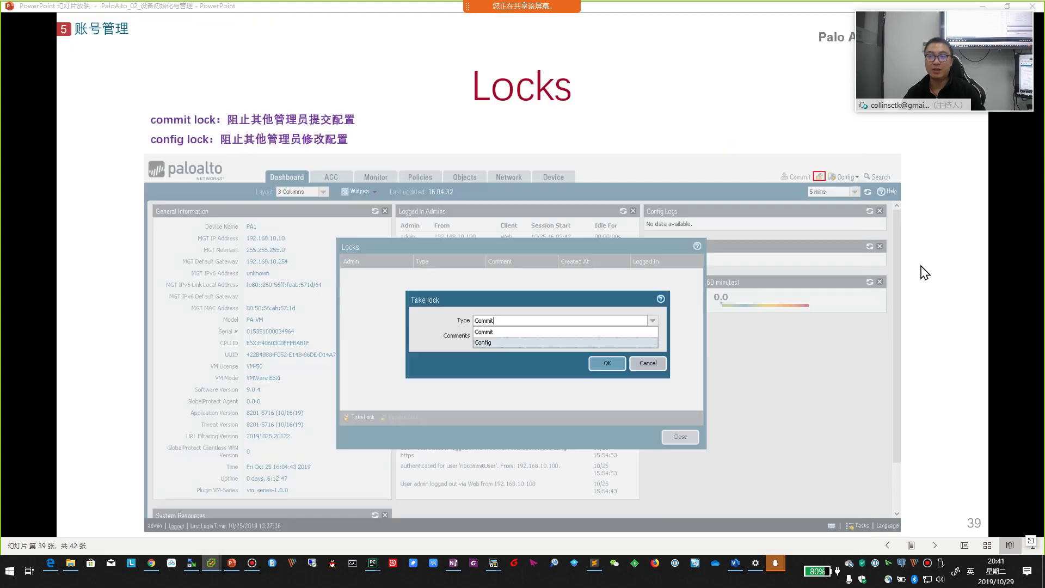
pyautogui.click(929, 301)
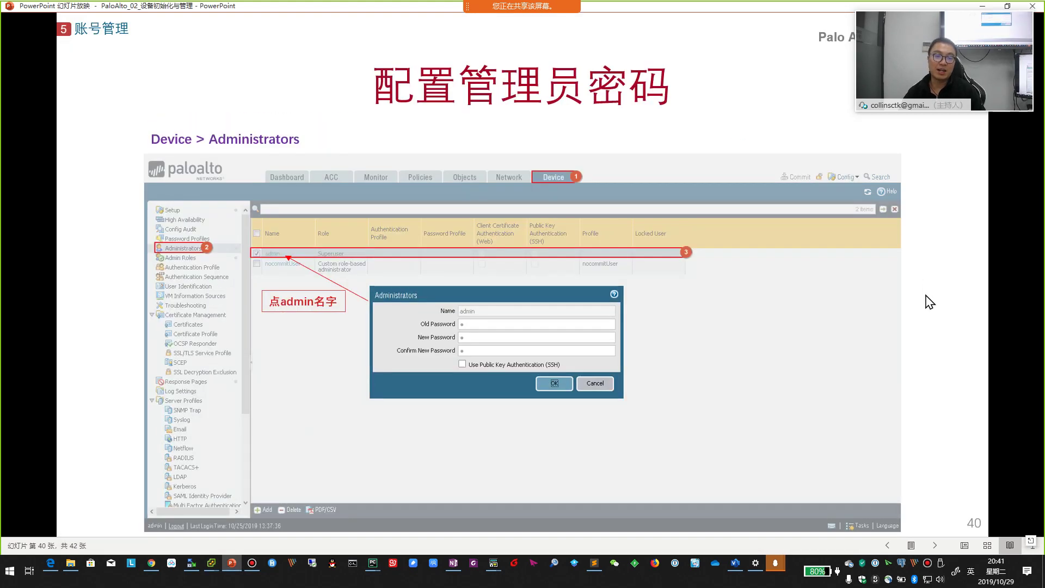
pyautogui.hotkey('alt', 'Tab')
pyautogui.click(756, 142)
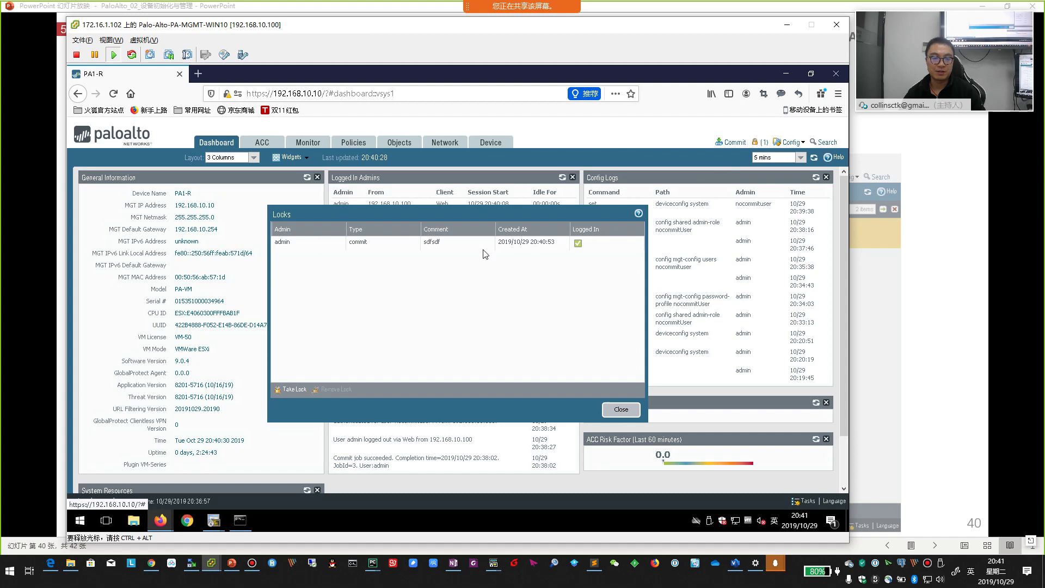
pyautogui.click(316, 243)
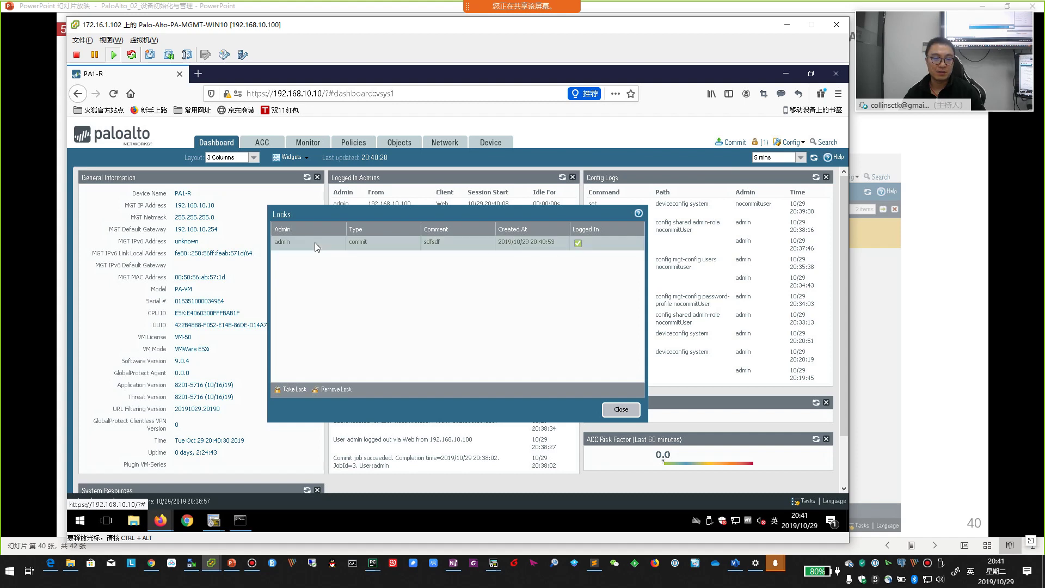
pyautogui.click(333, 389)
pyautogui.click(501, 335)
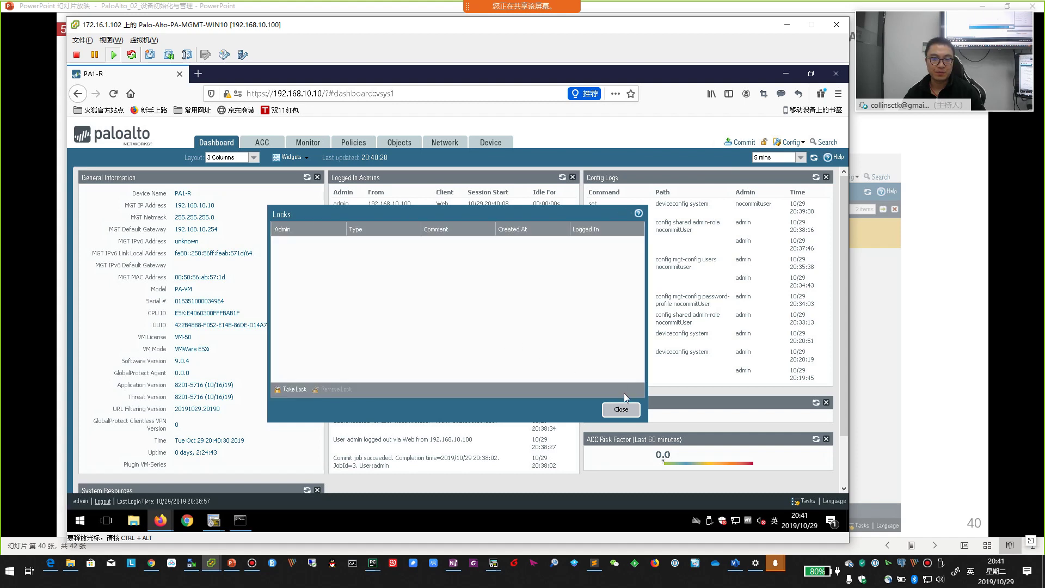
pyautogui.click(620, 411)
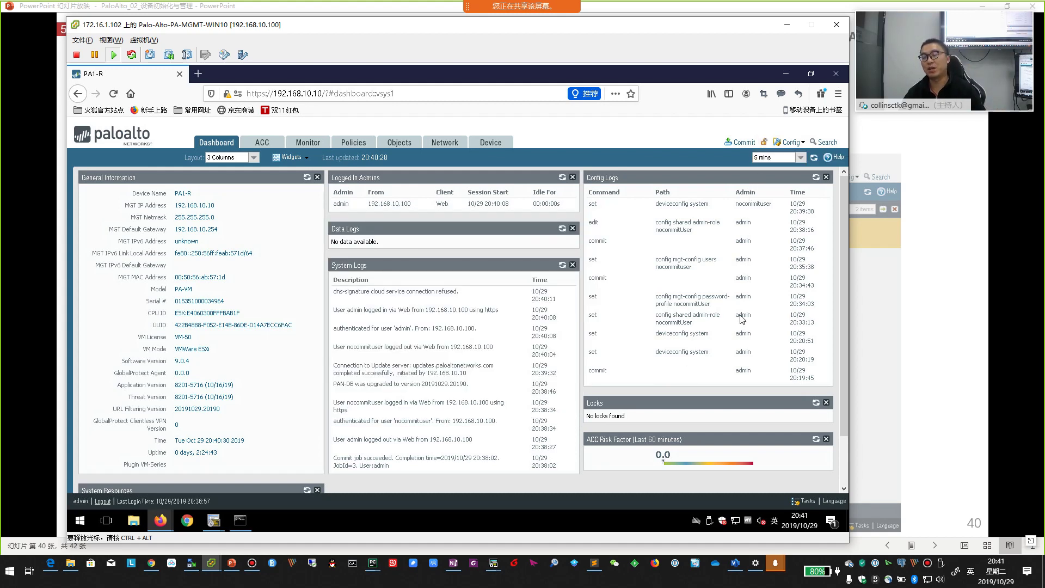
# - Open the admin account's password settings in Device > Administrators, then cancel without changes
pyautogui.click(947, 393)
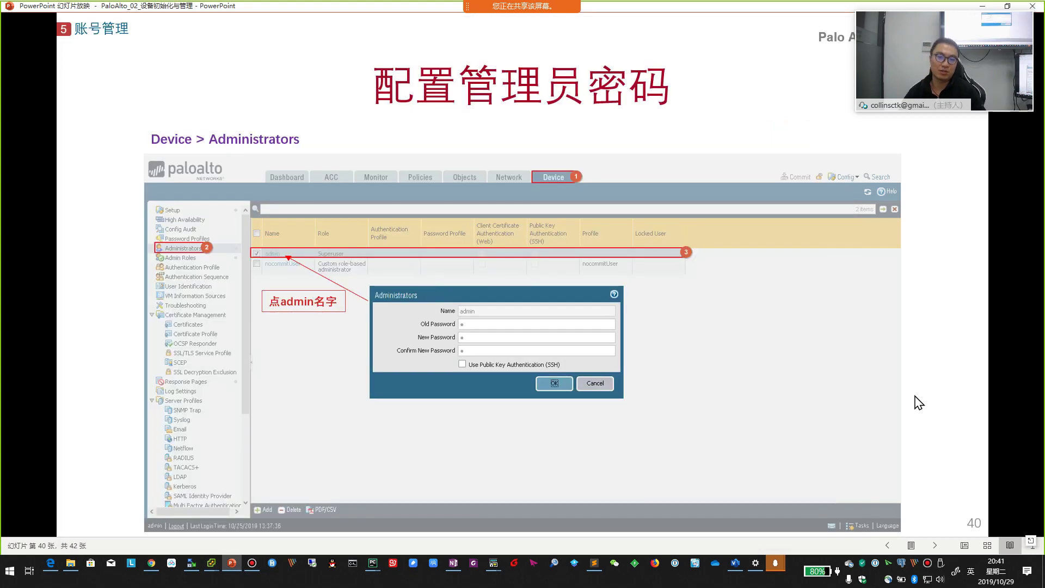
pyautogui.hotkey('alt', 'Tab')
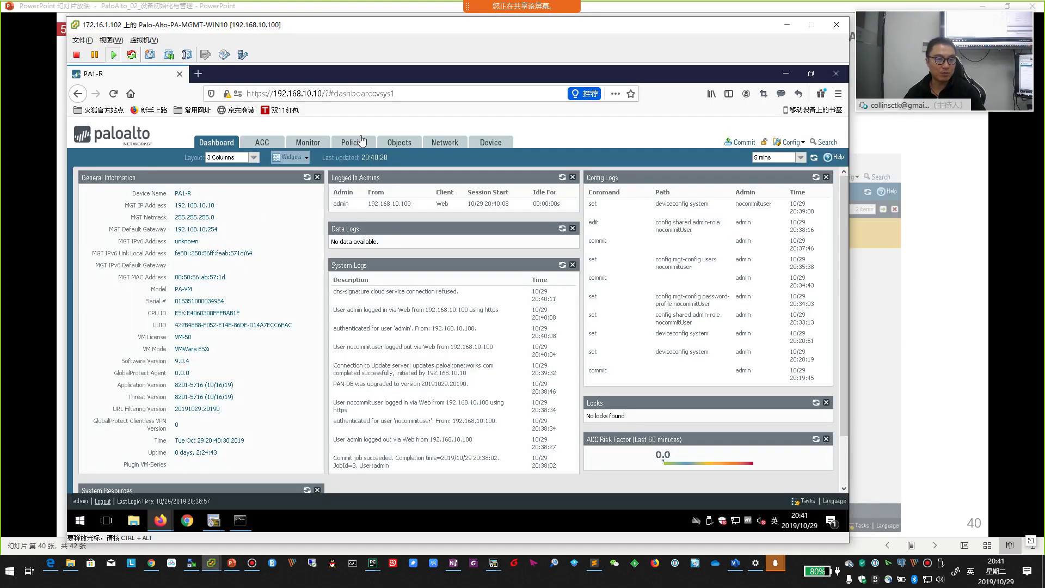
pyautogui.click(492, 153)
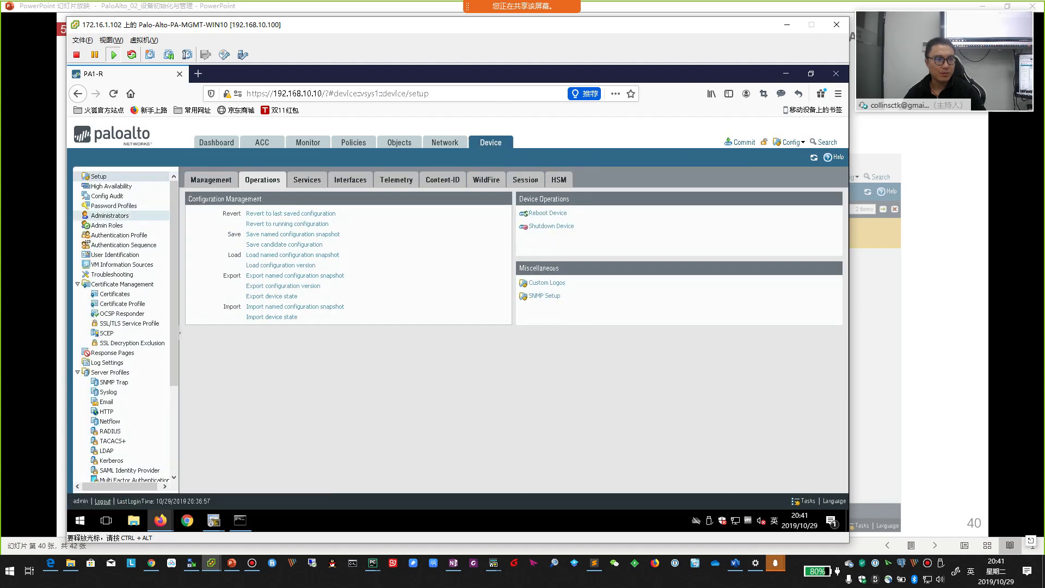
pyautogui.click(110, 216)
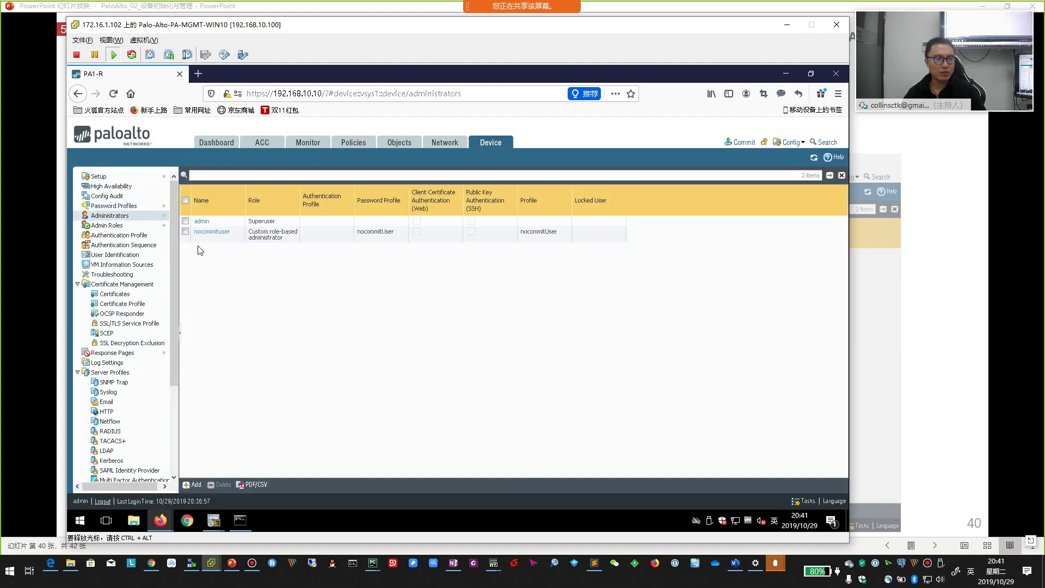
pyautogui.click(201, 221)
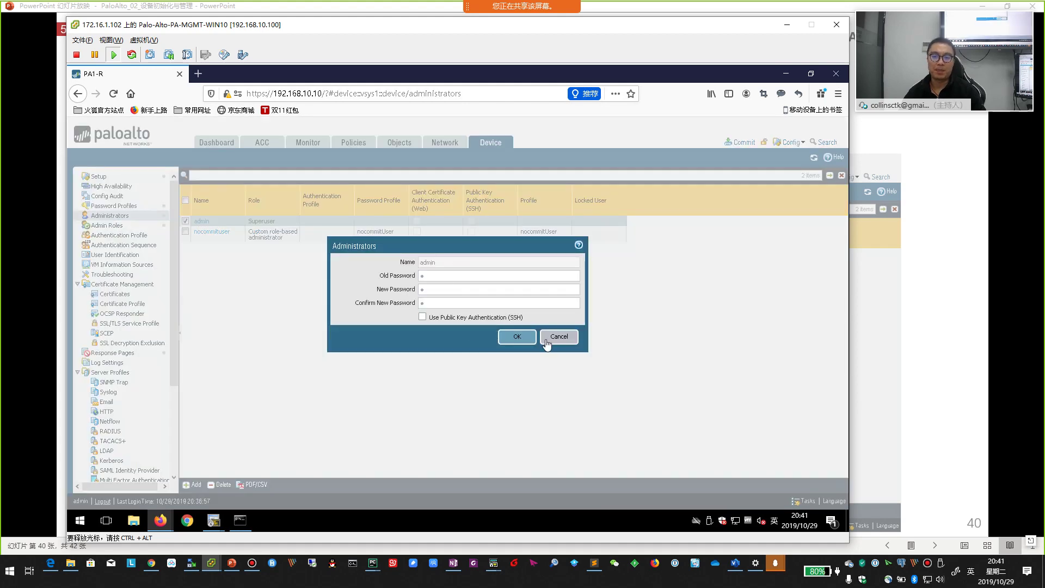
pyautogui.click(559, 337)
# - Advance the slides to the password complexity slide, then open Device > Setup in the firewall
pyautogui.click(914, 382)
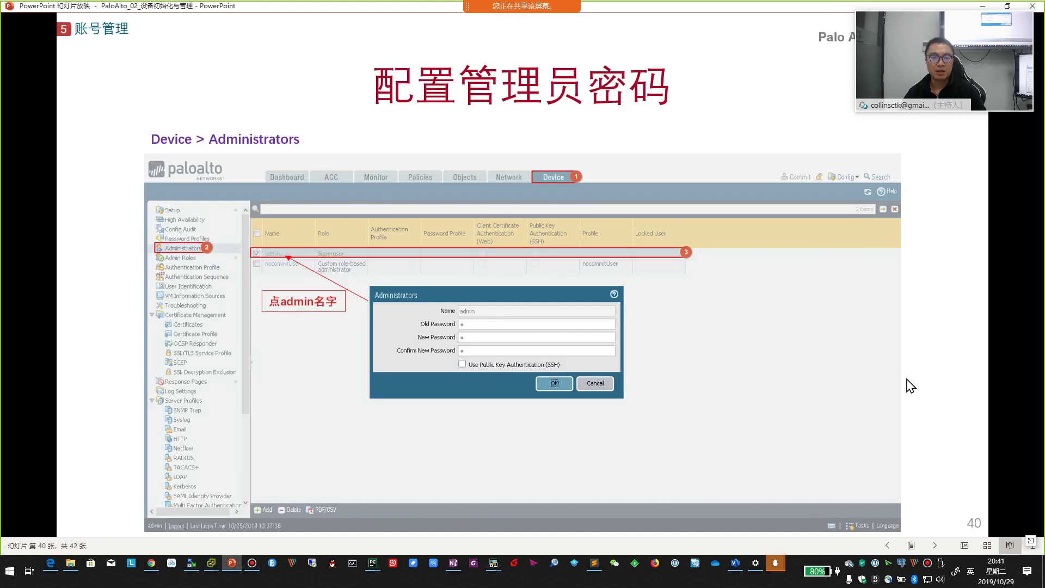
pyautogui.click(911, 386)
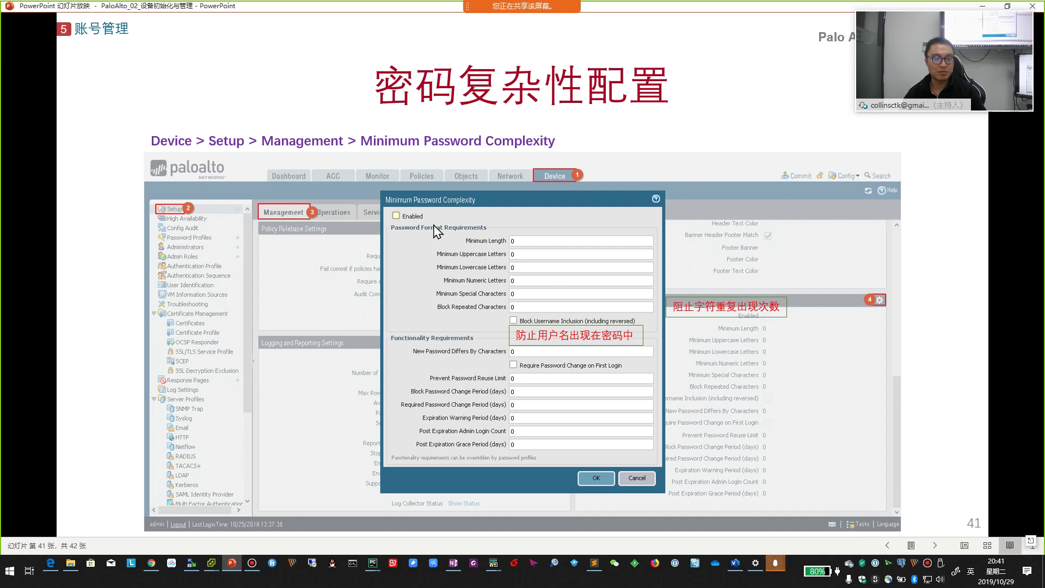
pyautogui.click(211, 562)
pyautogui.click(118, 180)
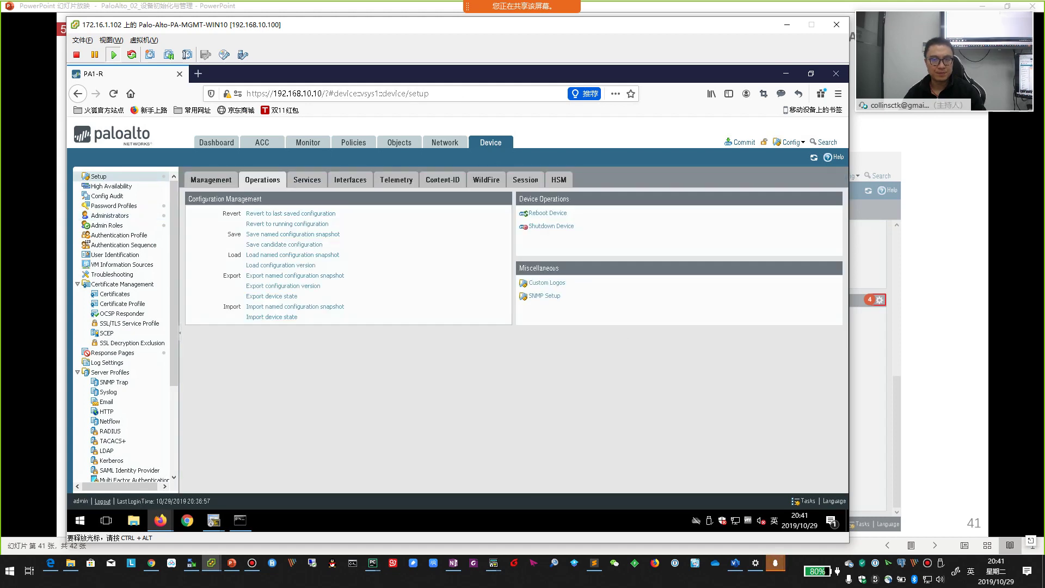
# - On the Management tab, enable Minimum Password Complexity with a minimum length of 8
pyautogui.click(220, 179)
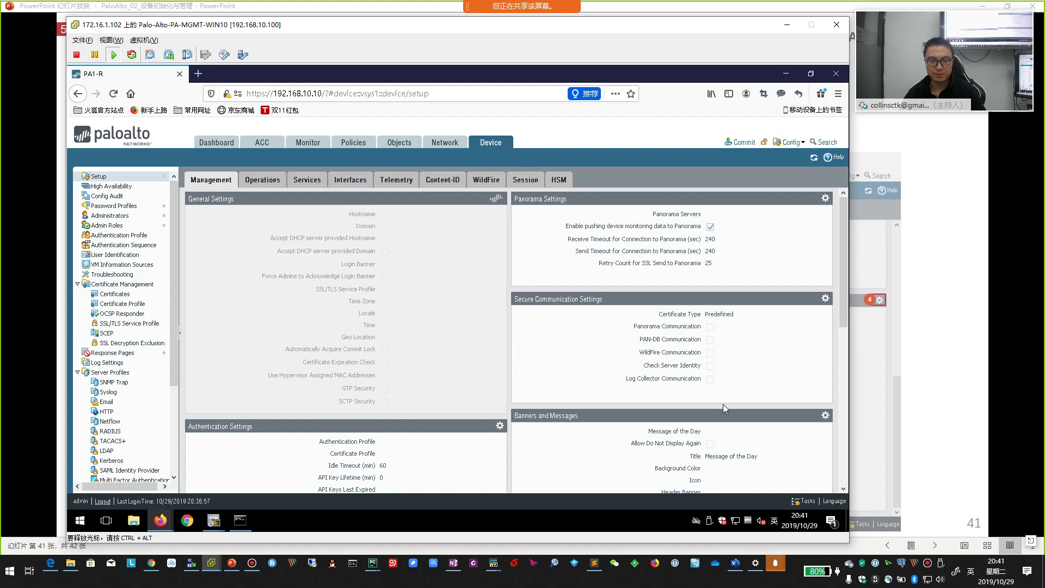
pyautogui.scroll(-5, 723, 404)
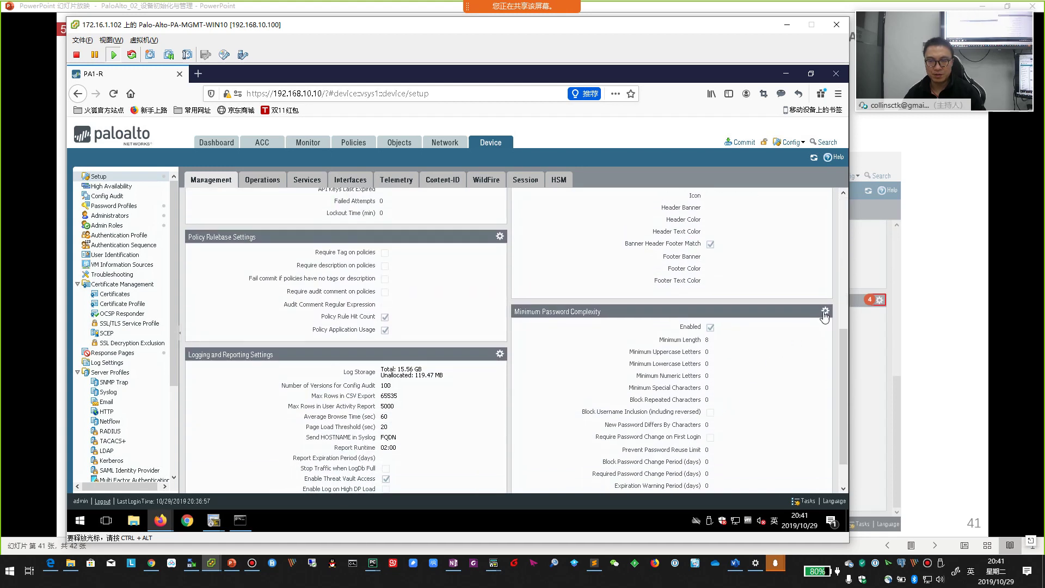
pyautogui.click(825, 310)
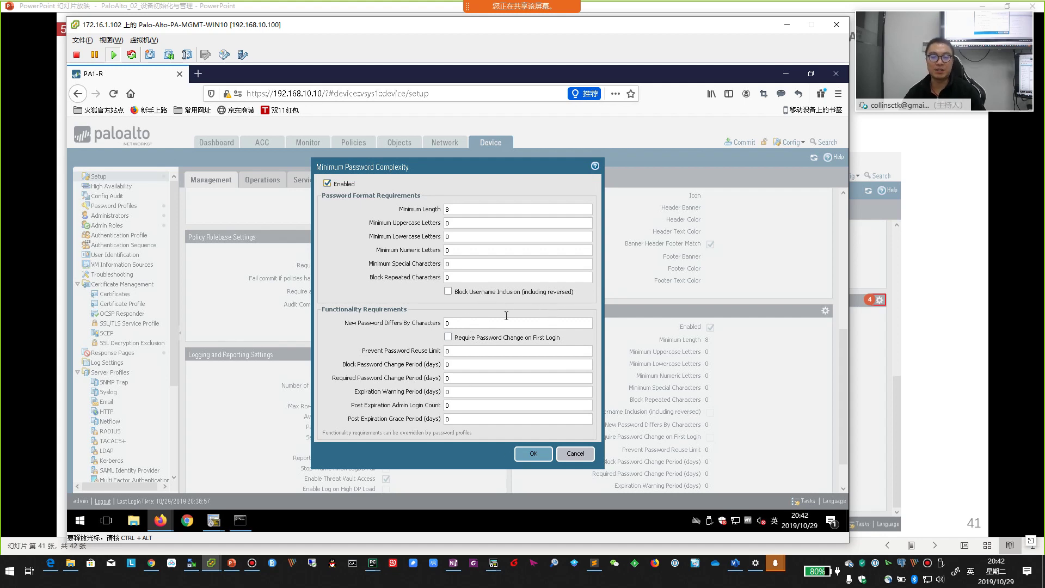
pyautogui.click(573, 455)
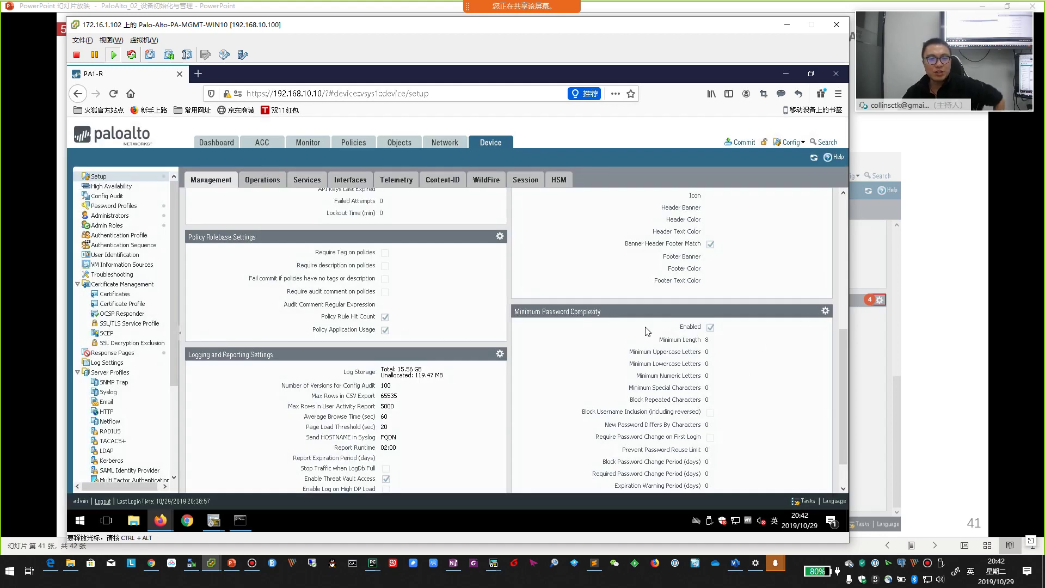
# - Reopen the Minimum Password Complexity settings to verify them, then advance the slides to factory reset
pyautogui.scroll(1, 517, 394)
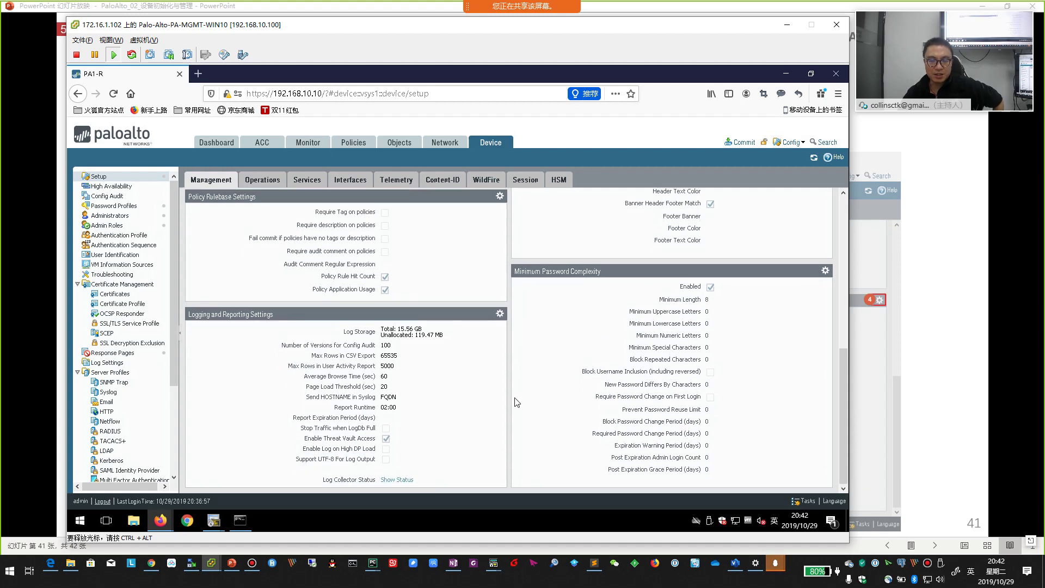
pyautogui.scroll(1, 778, 368)
pyautogui.click(825, 362)
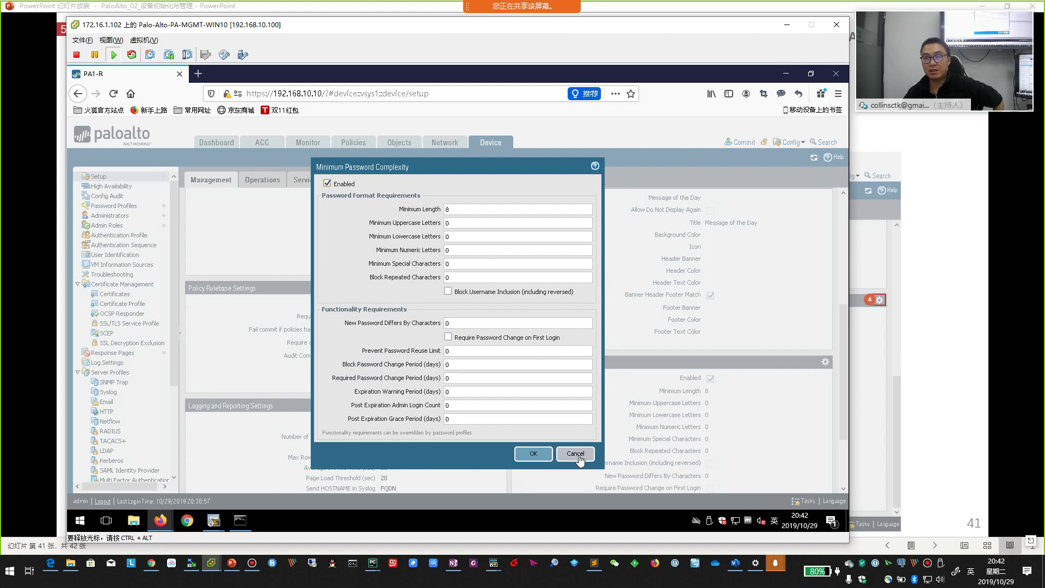
pyautogui.click(576, 454)
pyautogui.scroll(-3, 826, 407)
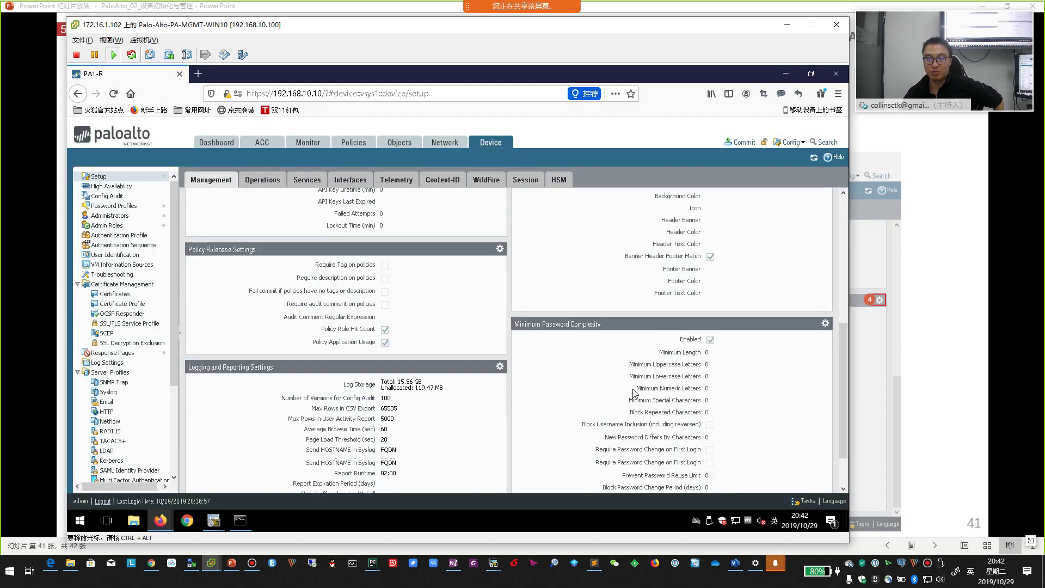
pyautogui.hotkey('alt', 'Tab')
pyautogui.press('Right')
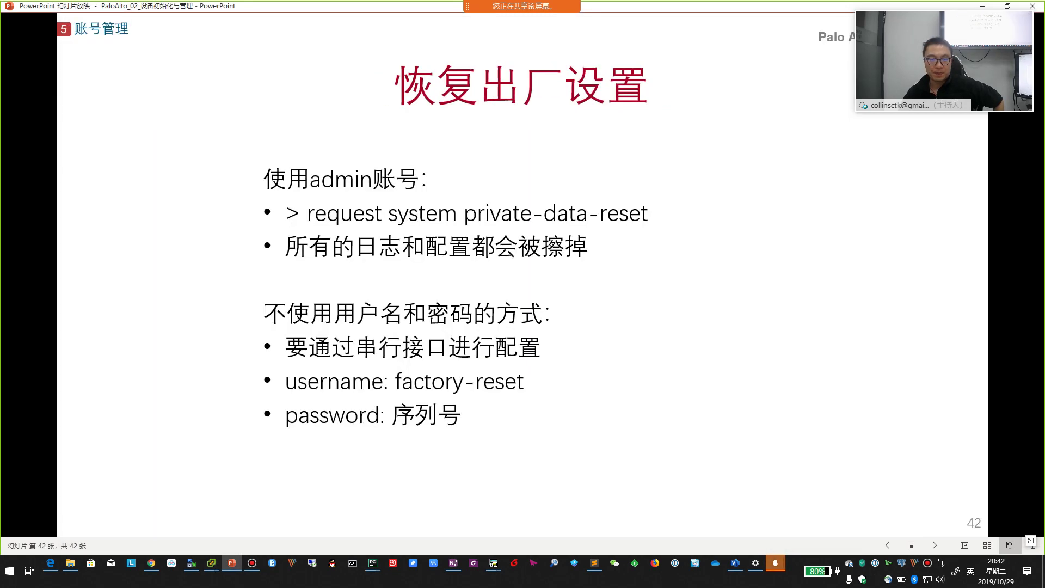